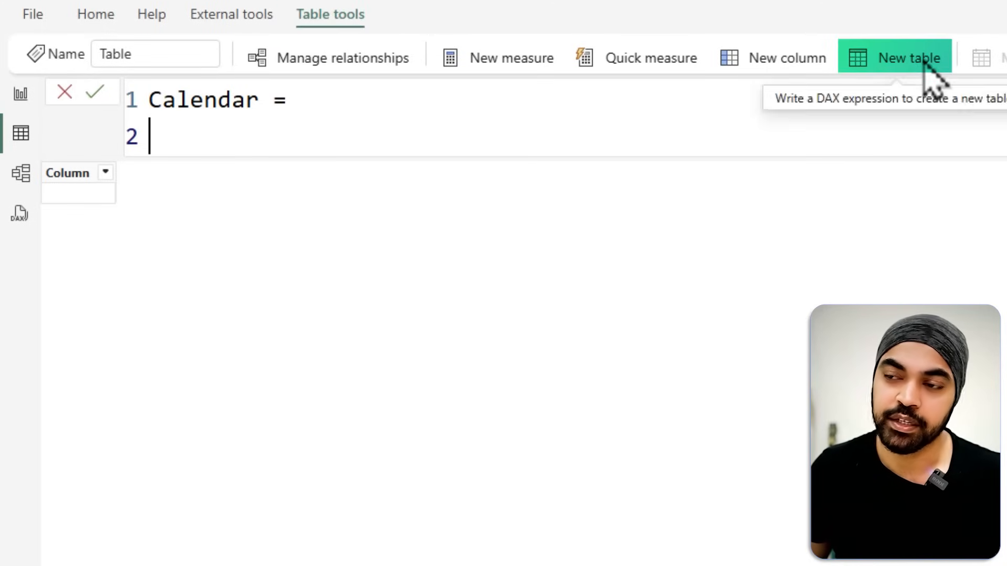
mouse_move(337, 87)
mouse_down()
mouse_move(131, 81)
mouse_move(199, 177)
mouse_move(311, 59)
mouse_up()
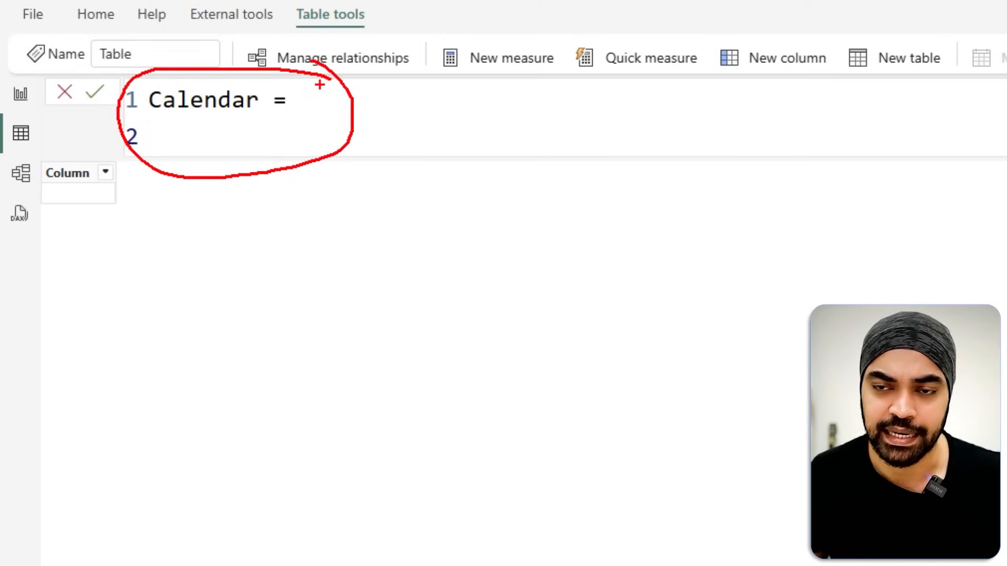
key(Escape)
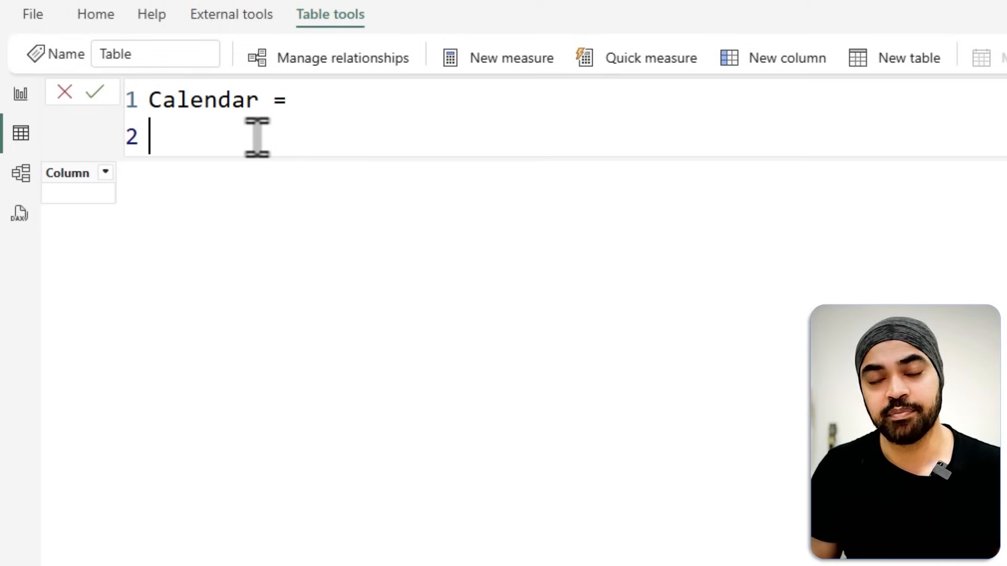
Define a variable MyTable as CALENDARAUTO() on the second line of the Calendar table formula.
text(Var)
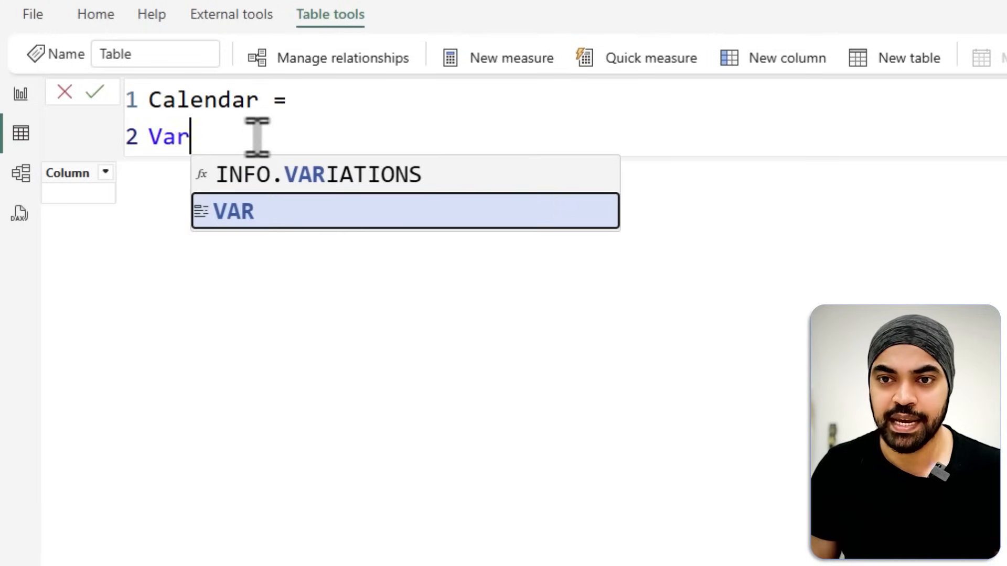
key(BackSpace)
key(BackSpace)
text(AR MyTable = calen)
key(Down)
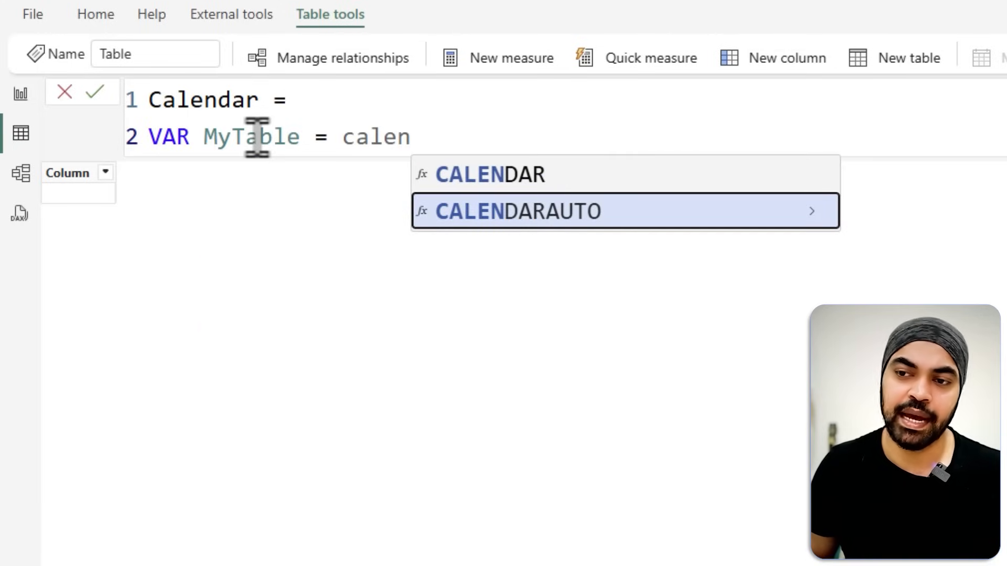
key(Tab)
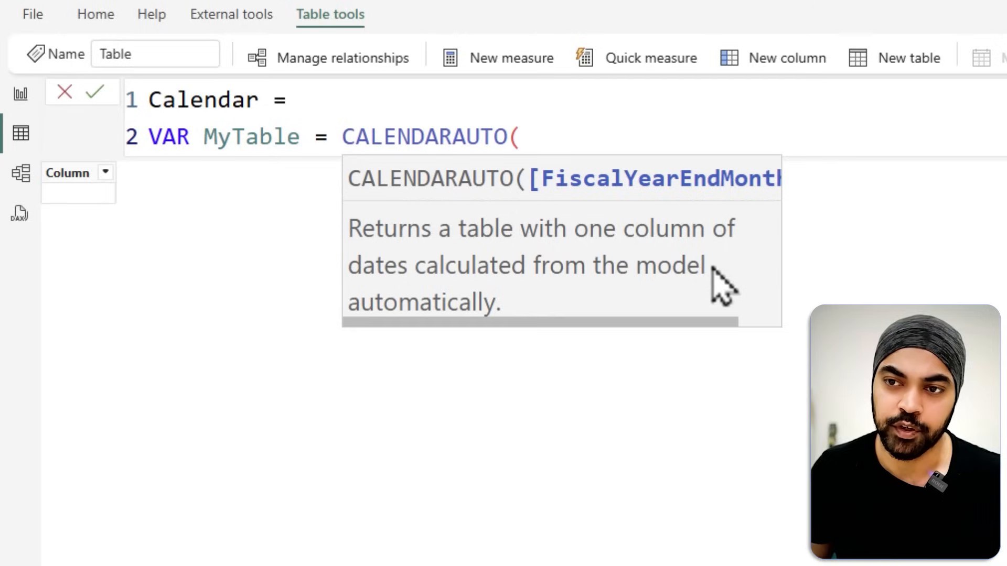
text())
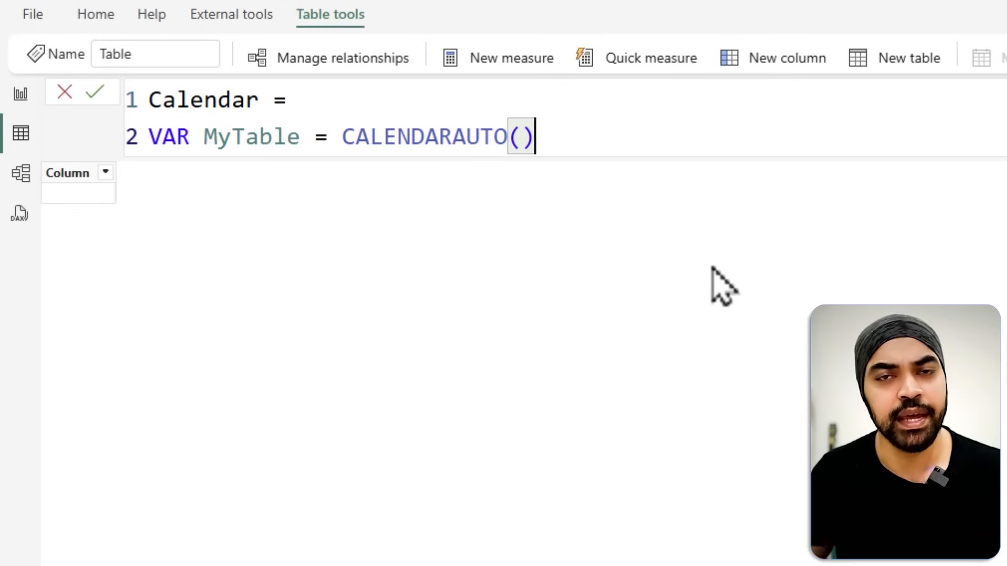
Add a RETURN section that outputs MyTable, and commit the Calendar table formula.
key(shift+Return)
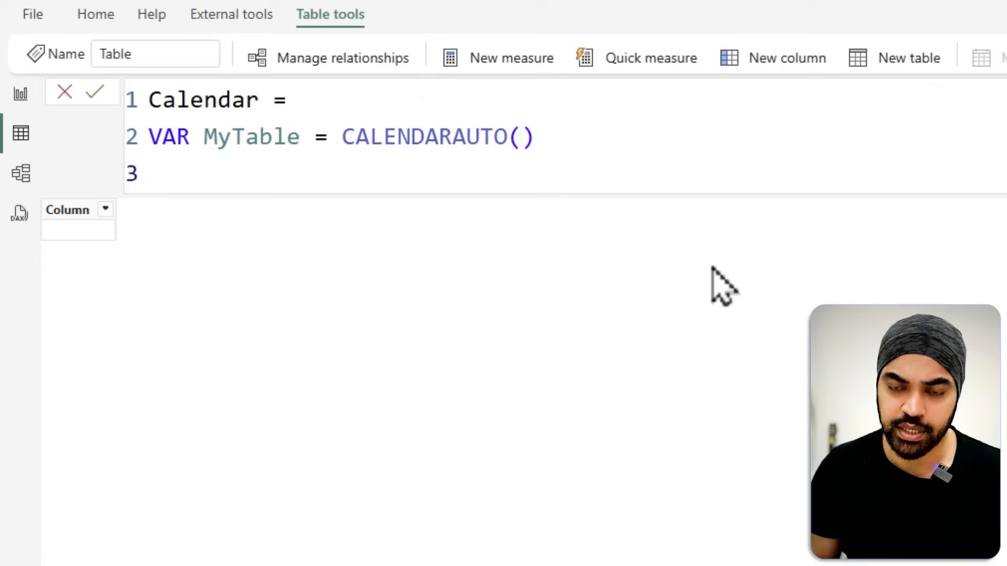
text(RETURN)
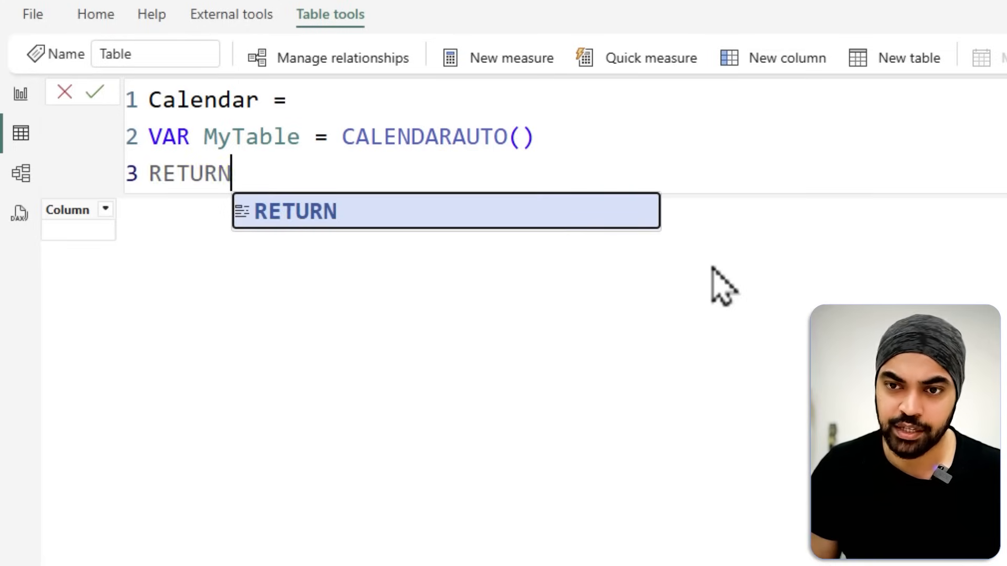
key(shift+Return)
key(Tab)
text(my)
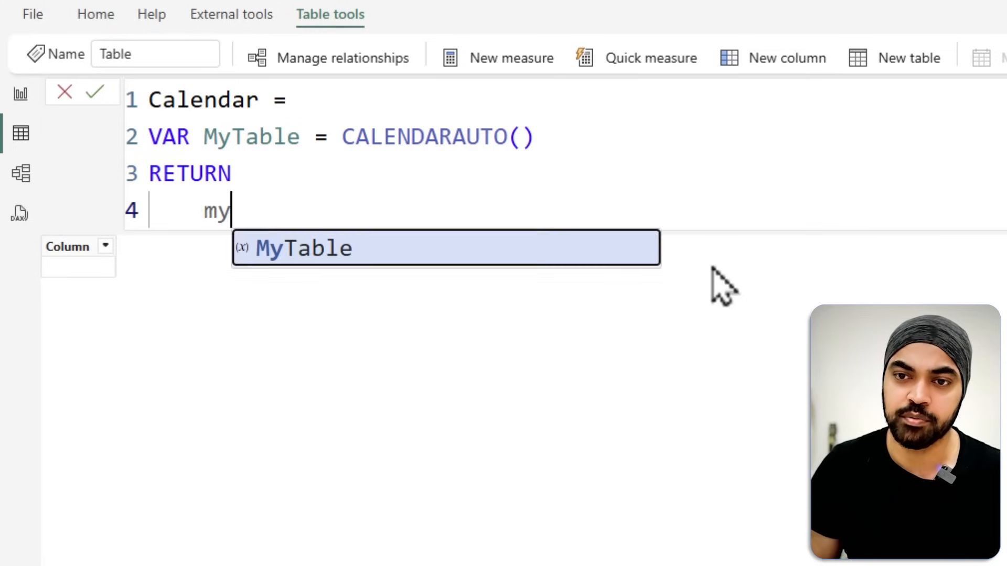
key(Tab)
key(Return)
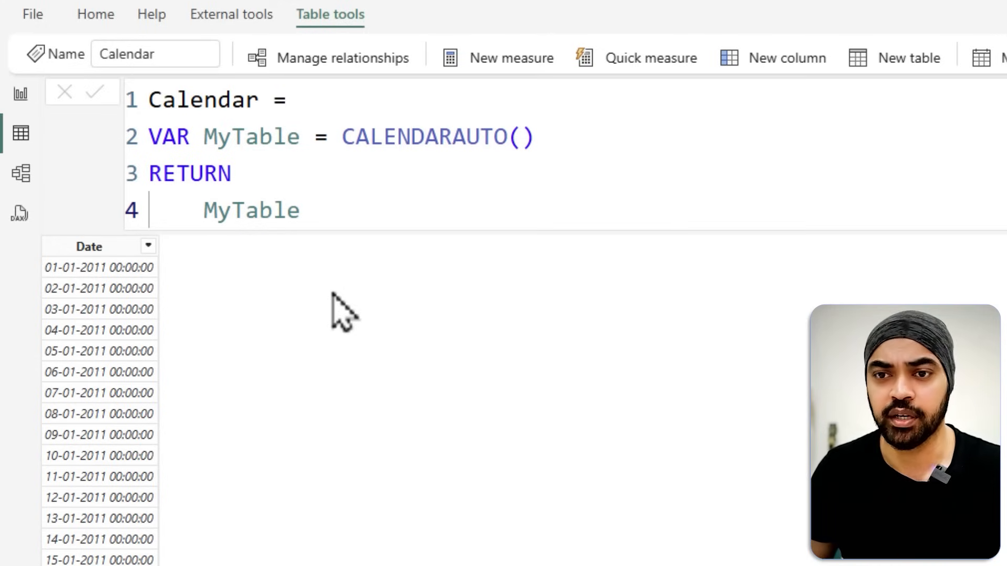
Add a variable YrEndMonth = 3 to the Calendar formula and place it above the MyTable variable.
click(594, 140)
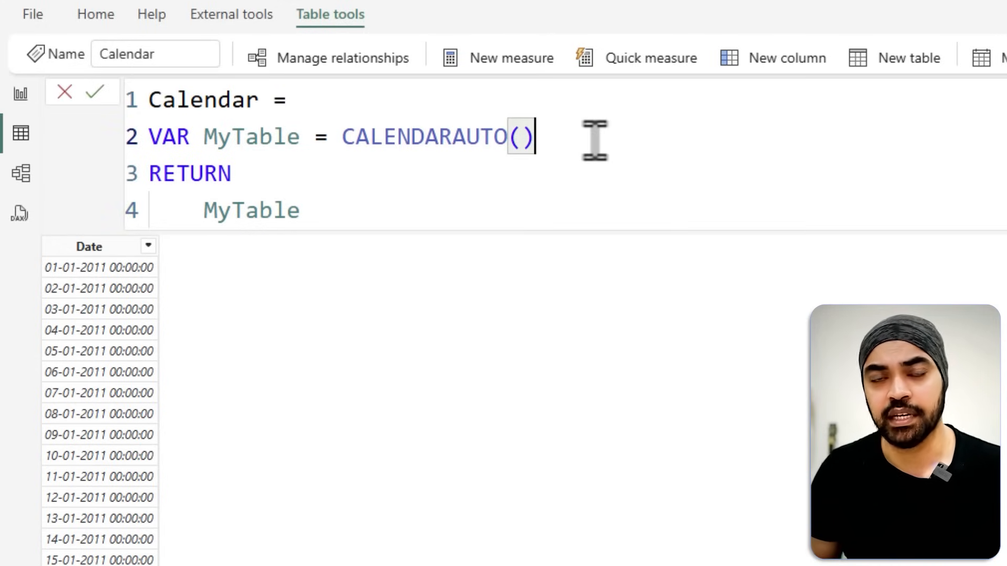
key(shift+Return)
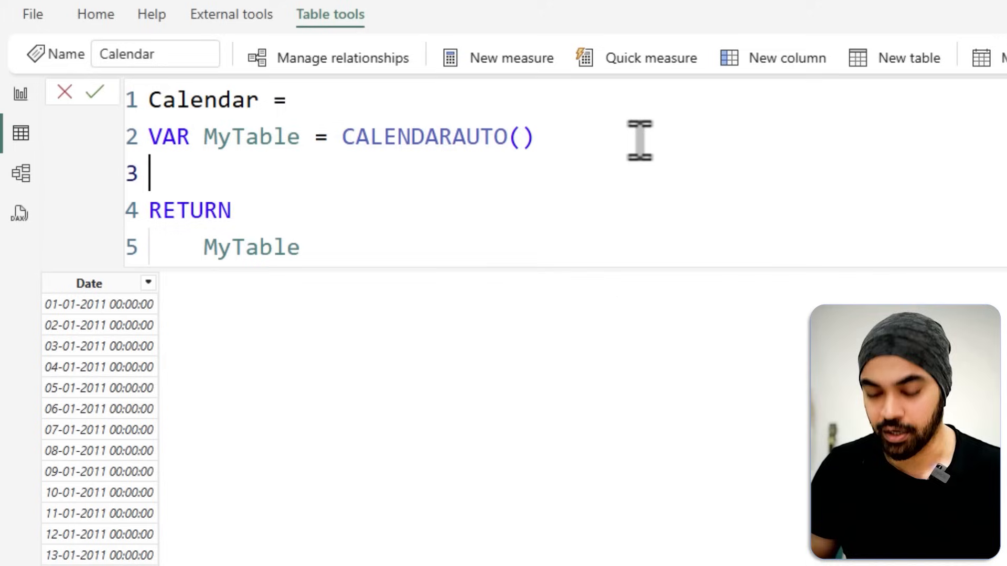
text(VAR YrEndMonth = )
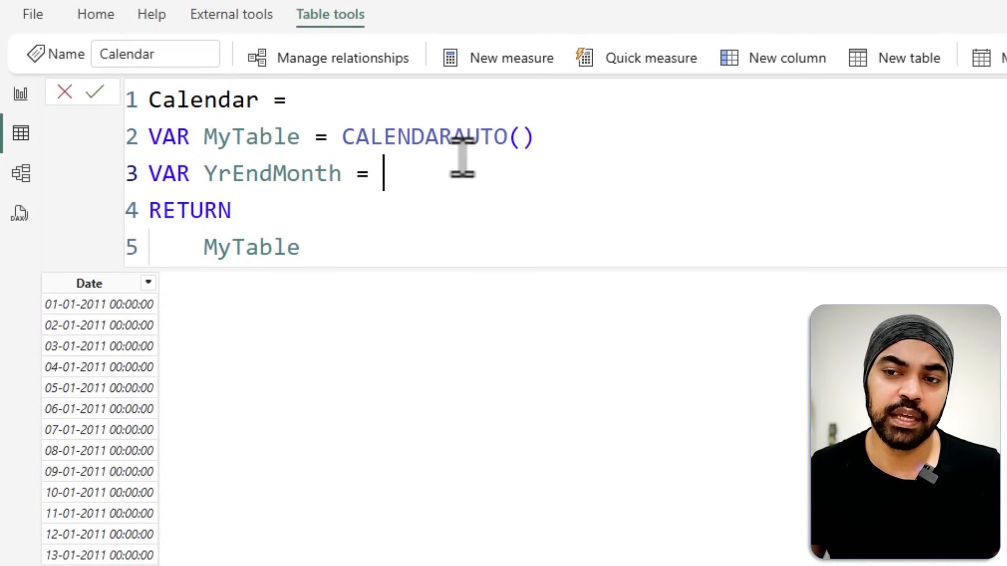
text(3)
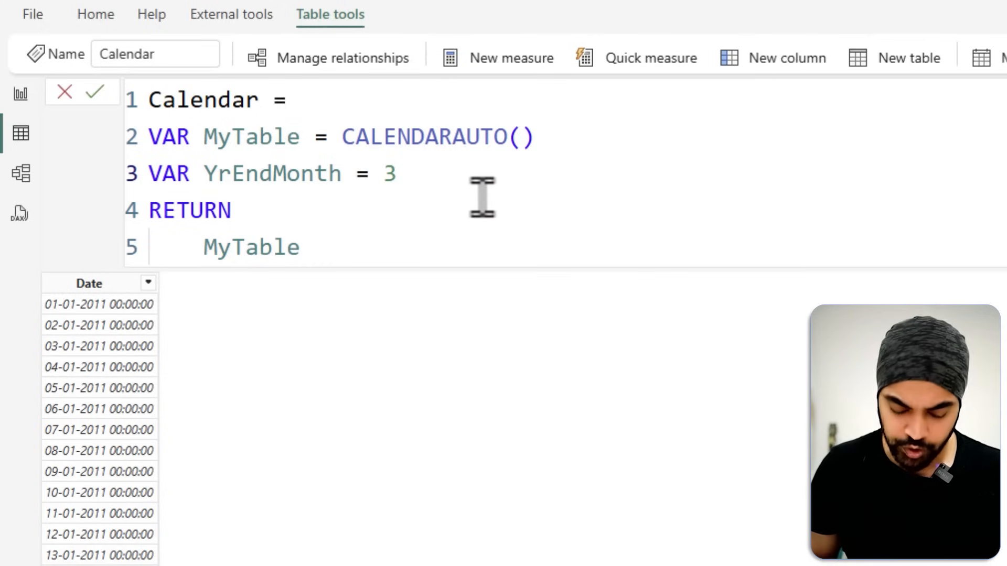
key(alt+Up)
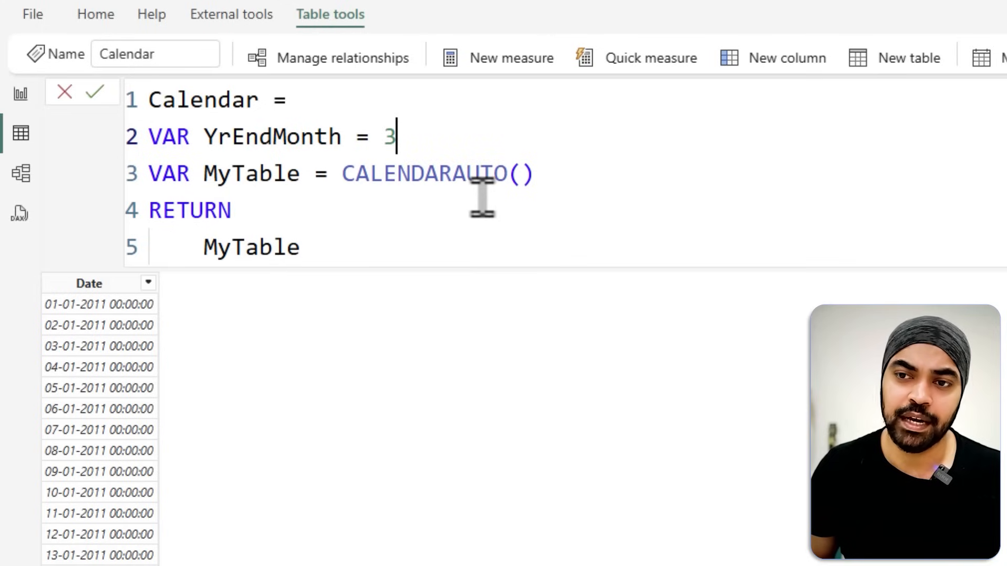
Pass YrEndMonth as the argument of CALENDARAUTO in the MyTable variable and commit the formula.
click(521, 173)
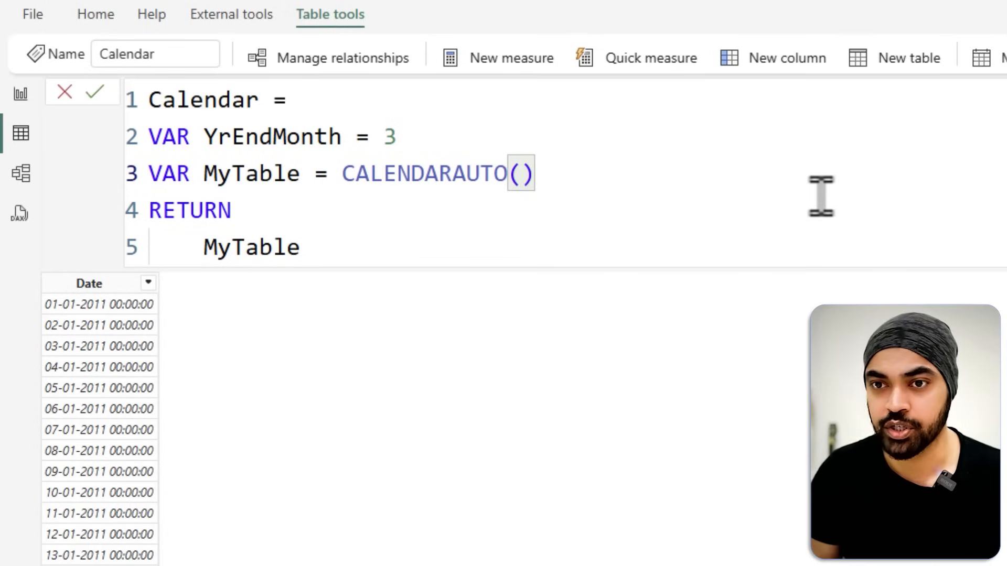
text(YrEndMonth)
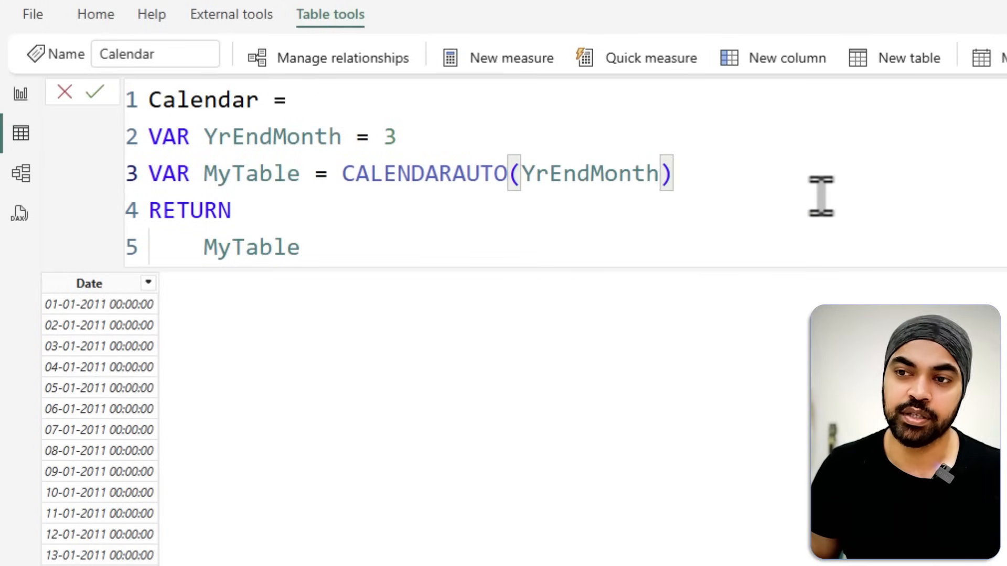
key(ctrl+End)
key(Return)
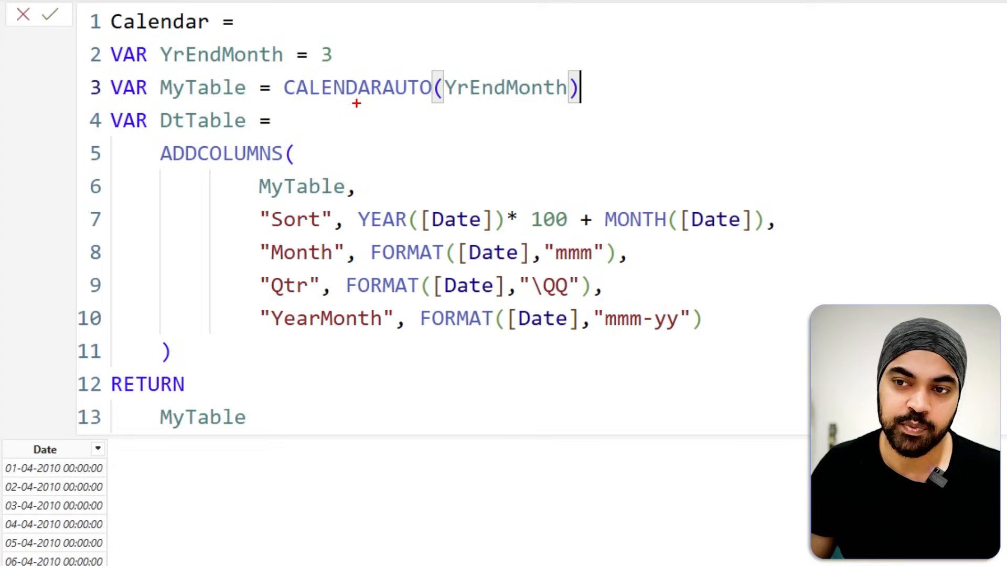
drag(331, 102, 432, 104)
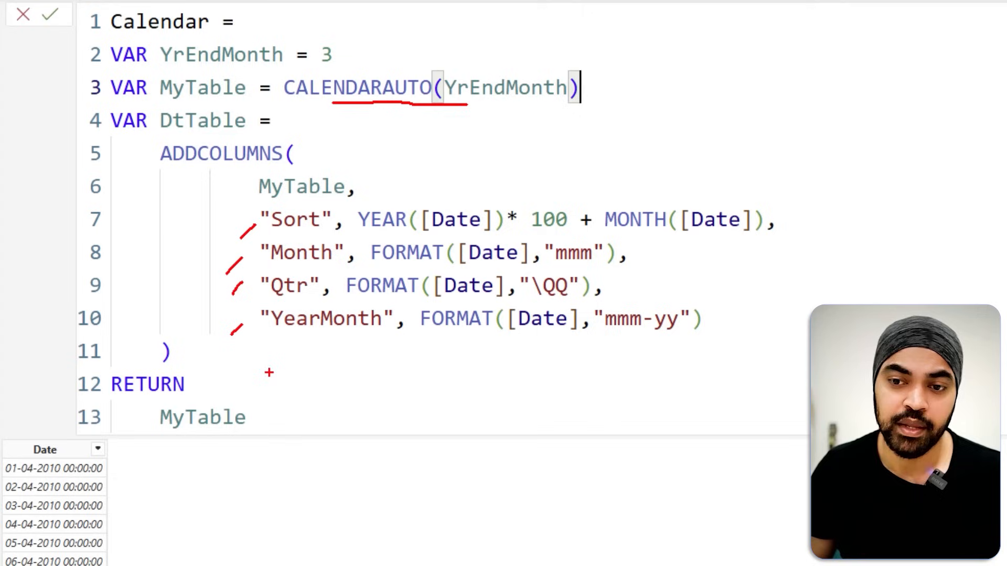
drag(242, 404, 242, 418)
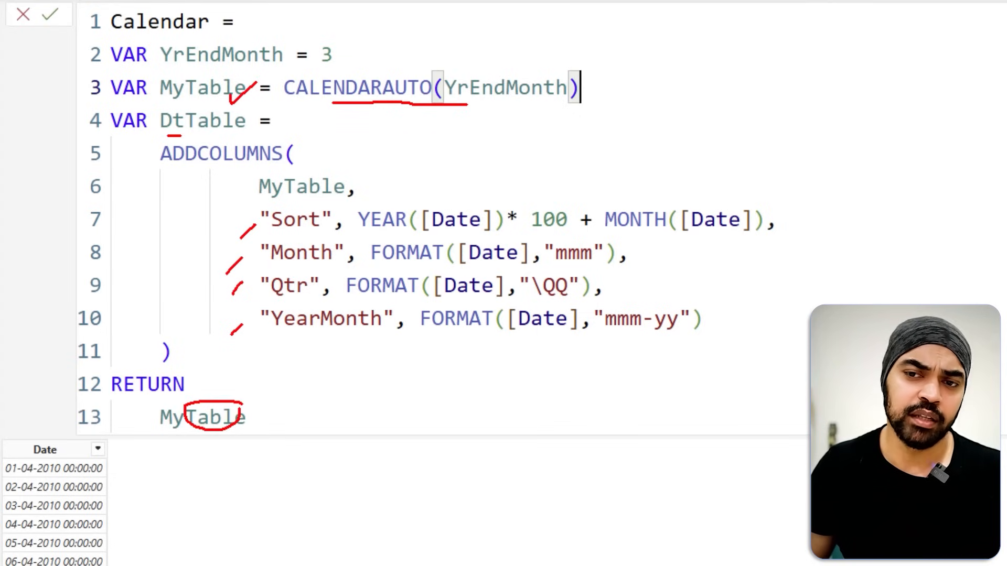
key(Escape)
Replace MyTable with DtTable as the output after RETURN and commit the formula.
double_click(202, 418)
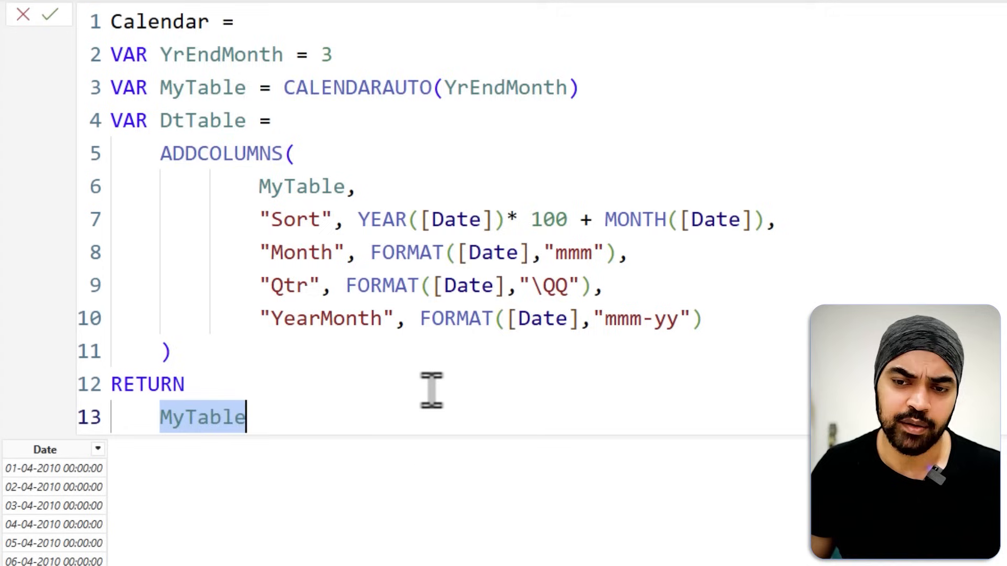
text(Dt)
key(Tab)
key(Return)
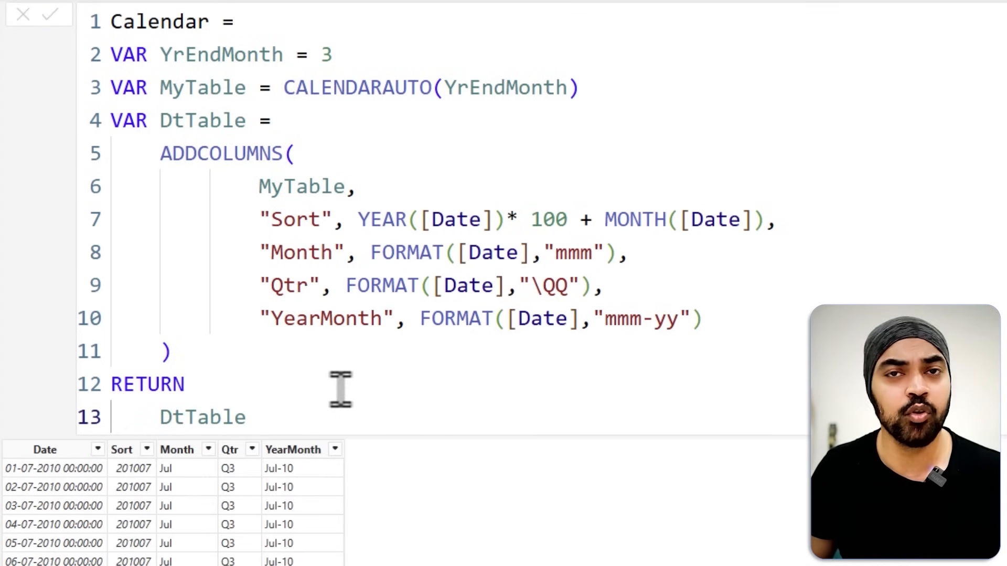
Insert a blank line and the comment "-- Calendar Year Columns --" above the Sort column in ADDCOLUMNS.
click(261, 220)
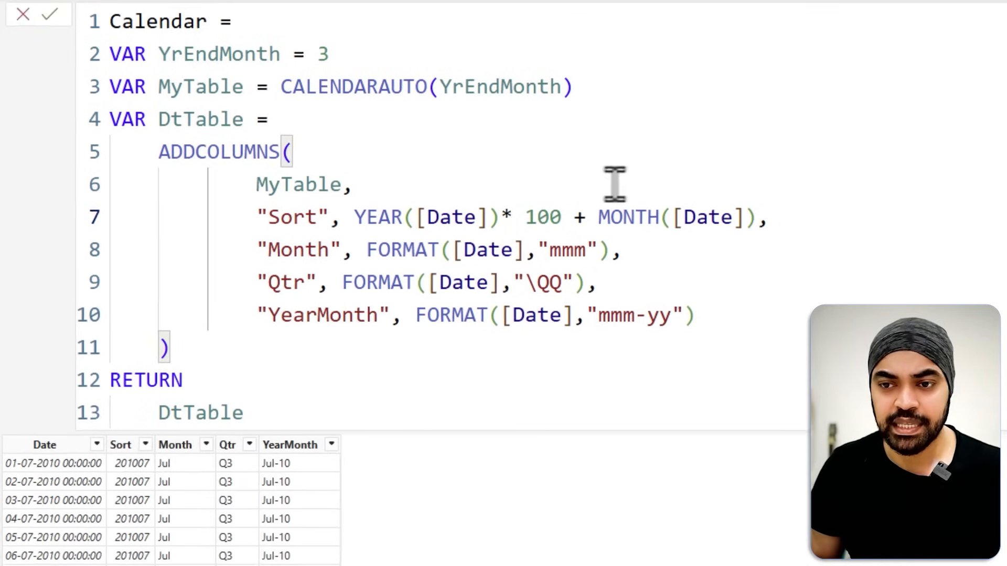
key(shift+Return)
key(shift+Return)
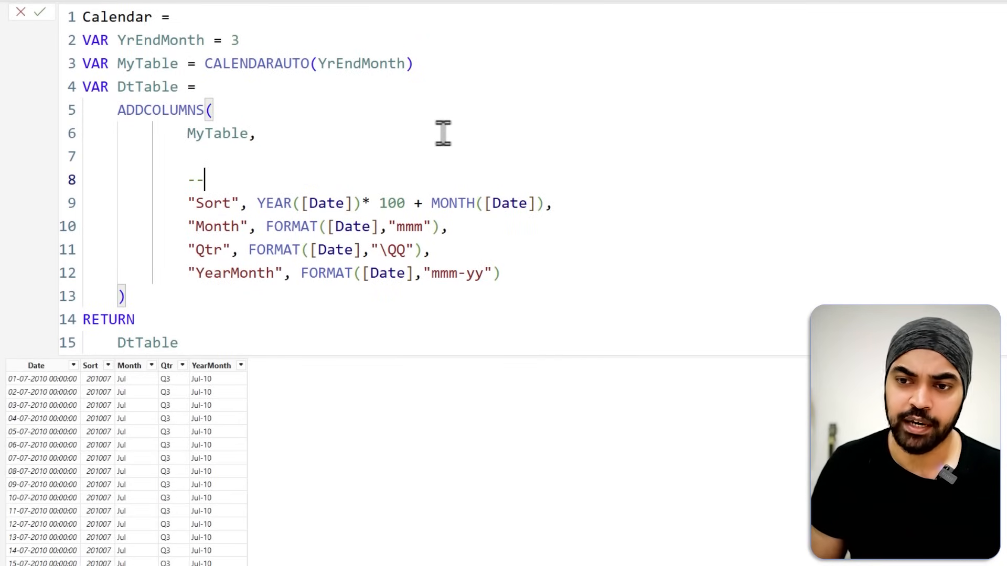
text(-- Calendar Year Columns --)
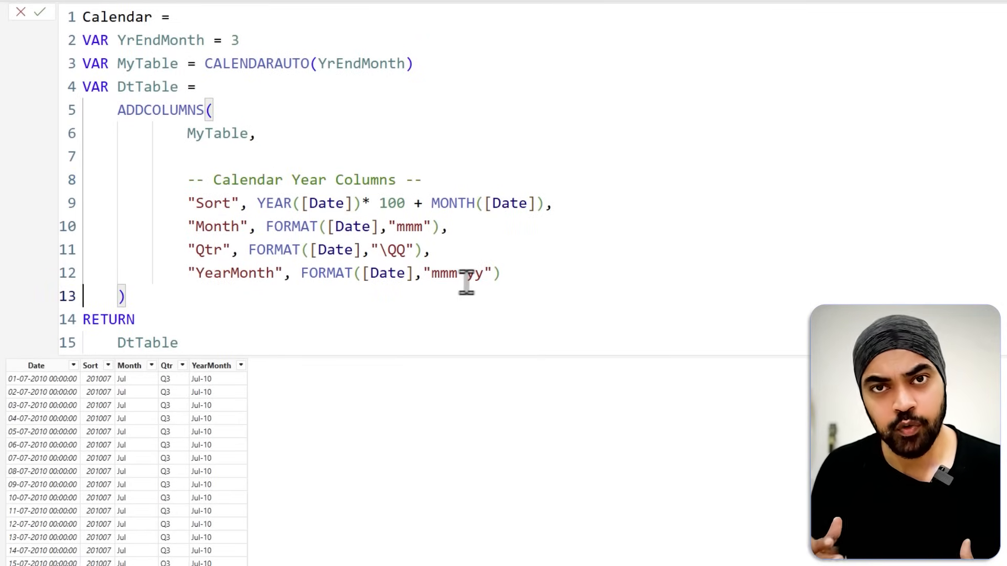
Add the comment "-- Fiscal Year Columns --" below the YearMonth column, separated from it by a blank line.
key(End)
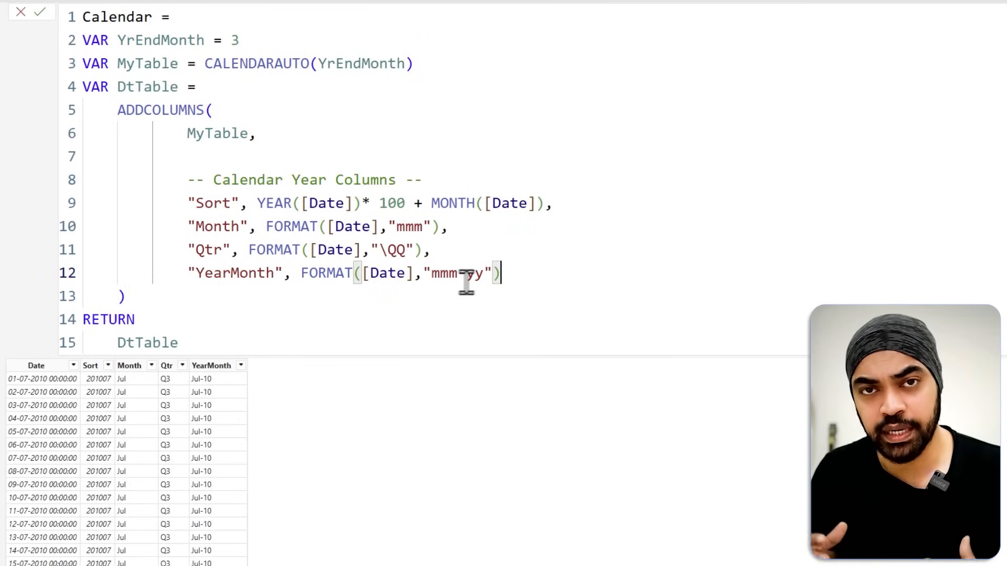
key(shift+Return)
key(shift+Return)
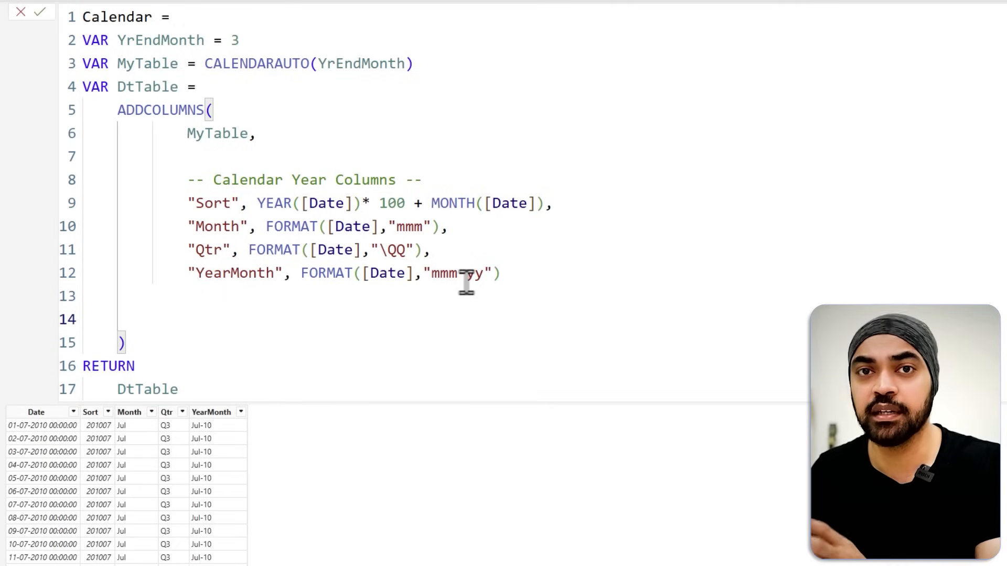
text(--)
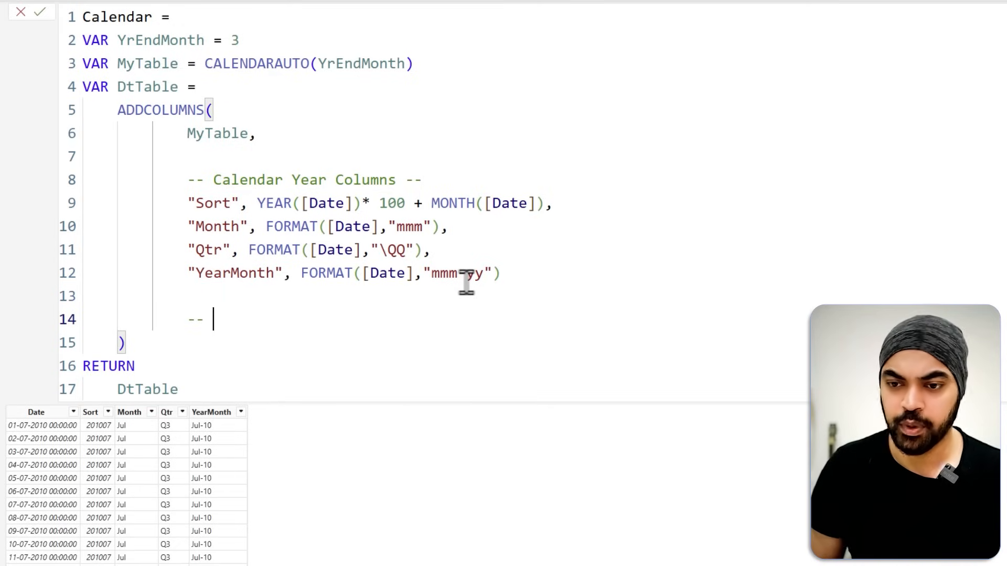
text( Fiscal Ye)
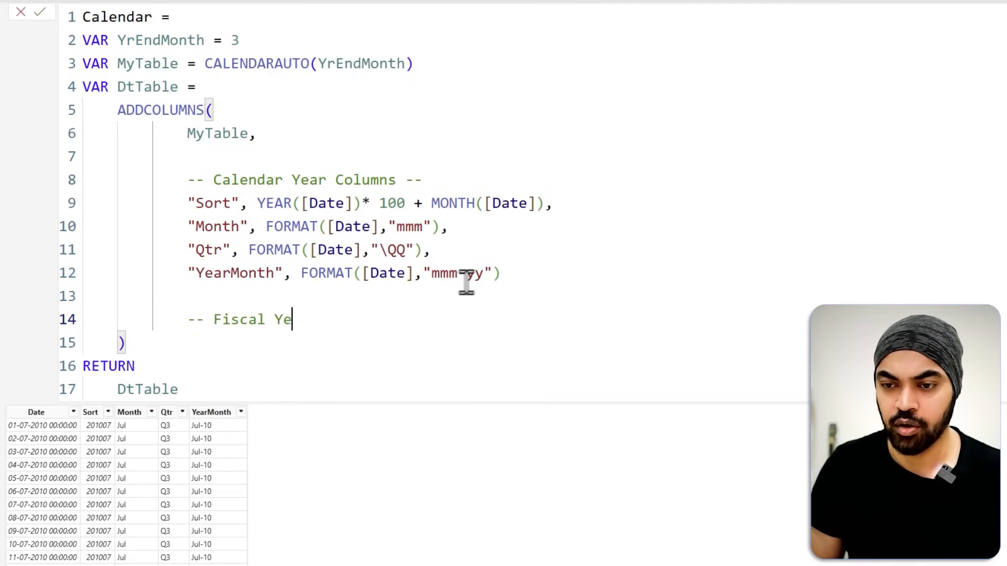
text(ar Columns --)
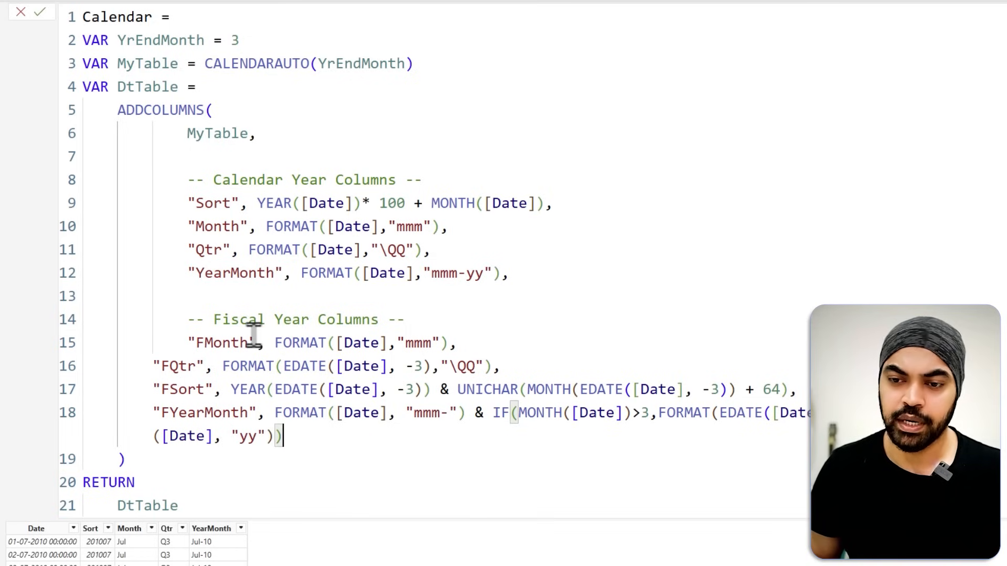
Indent the FQtr, FSort and FYearMonth lines so they align with the FMonth line.
key(shift+Up)
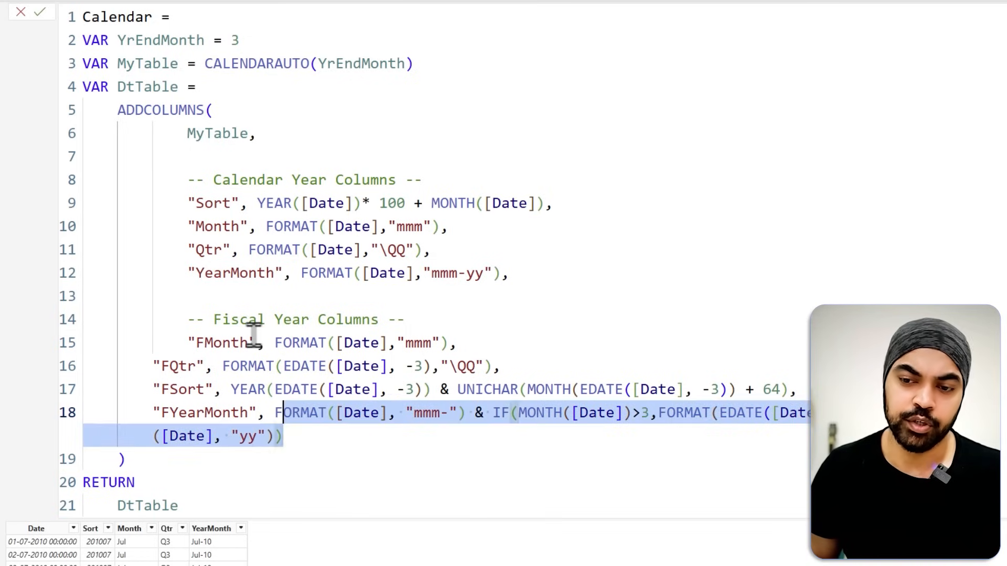
key(shift+Up)
key(shift+Up)
key(Tab)
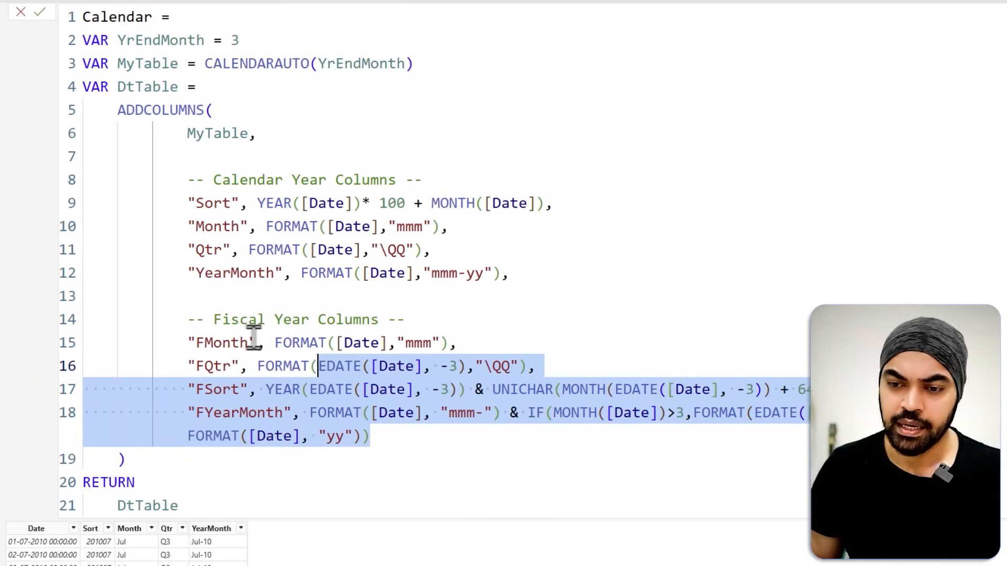
click(338, 437)
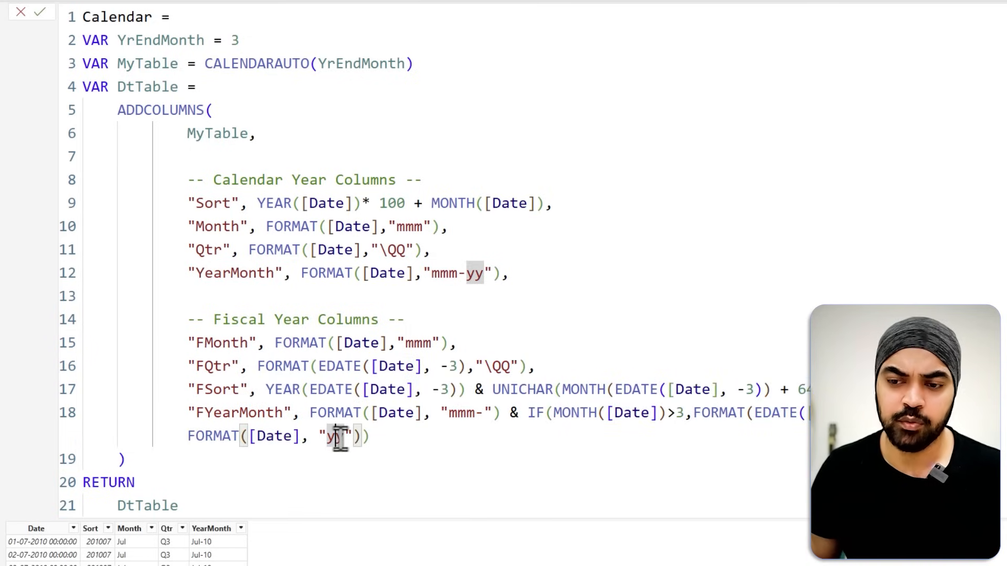
click(453, 462)
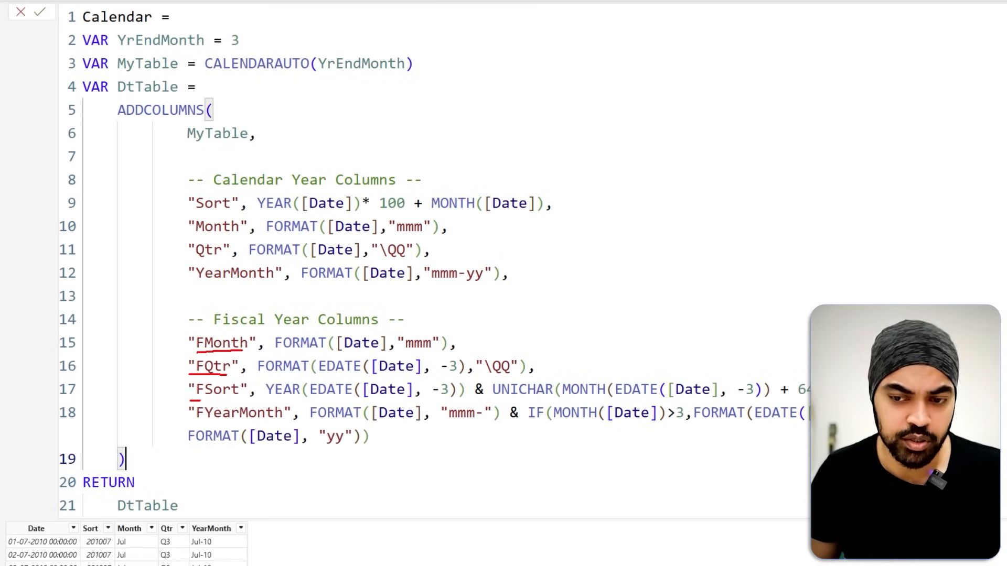
mouse_move(200, 400)
mouse_down()
mouse_move(232, 402)
mouse_move(245, 420)
mouse_up()
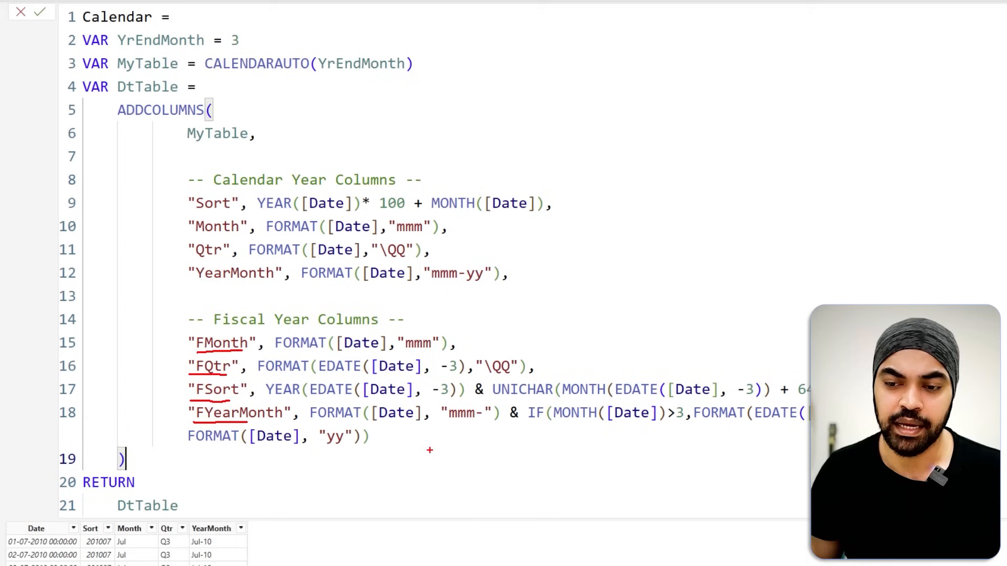
Commit the Calendar table formula with the added FMonth, FQtr, FSort and FYearMonth columns.
key(Escape)
key(Return)
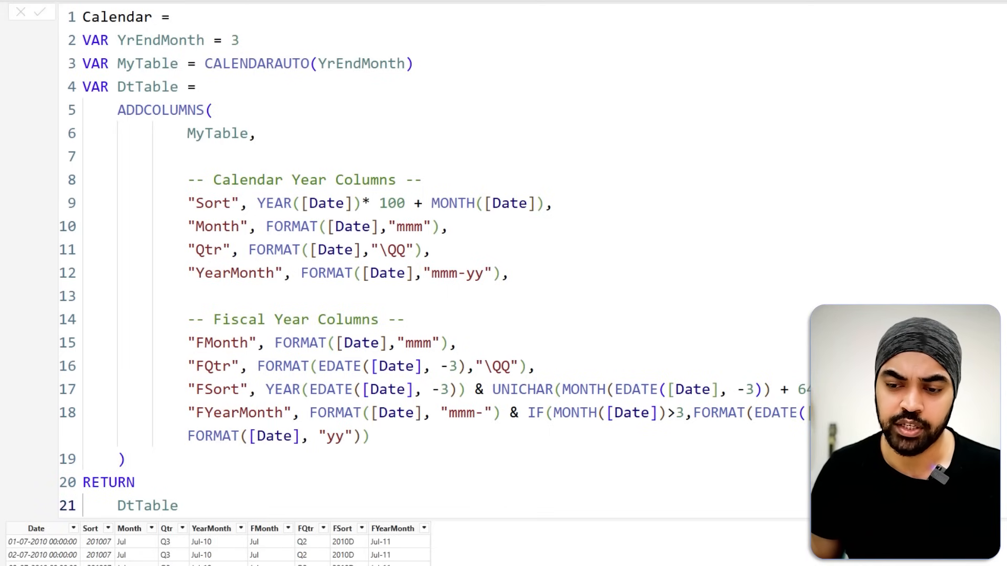
scroll(436, 450, down, 4)
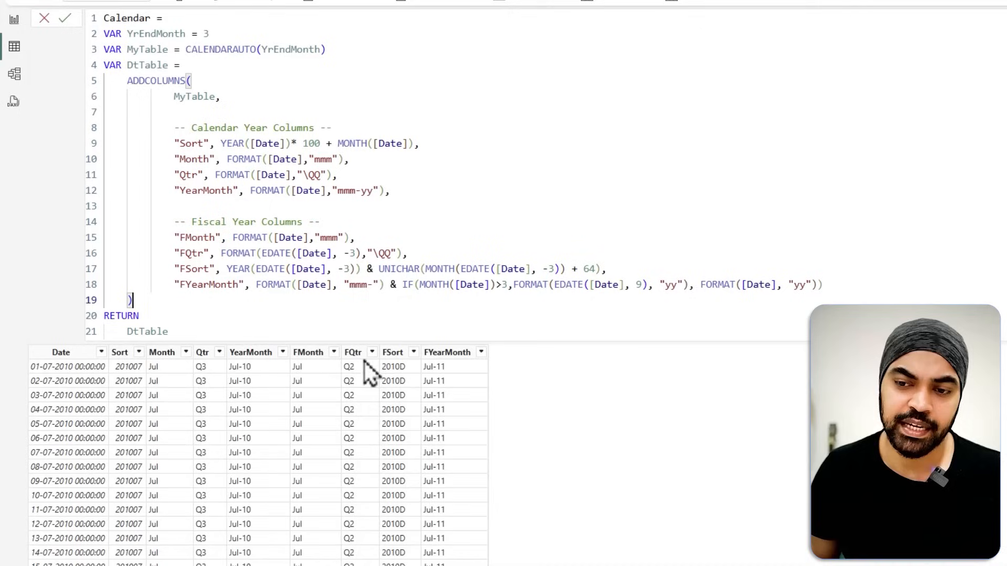
Create an active many-to-one relationship from the Sales table's Date to the Calendar table's Date, with single cross-filter direction.
drag(258, 319, 488, 460)
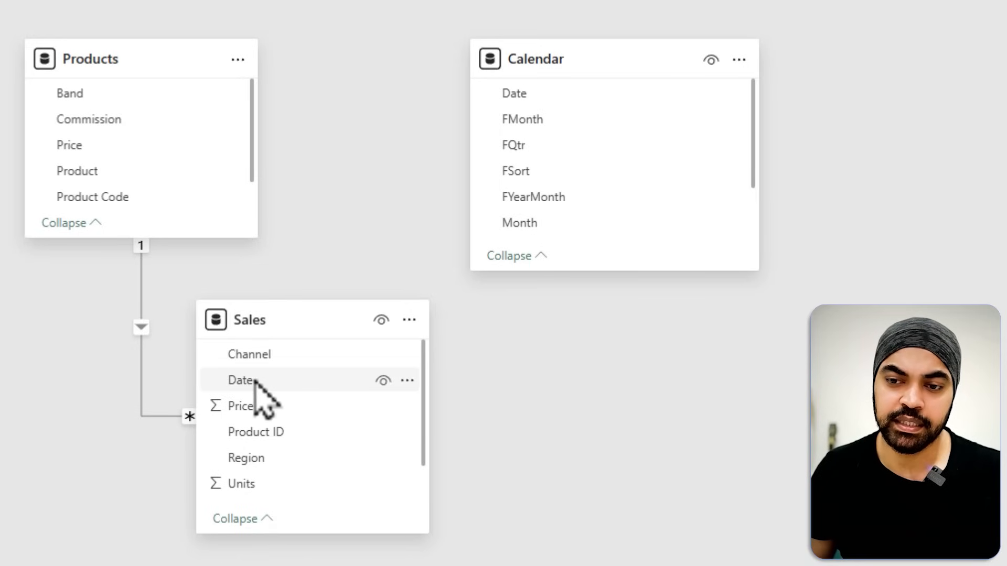
drag(248, 385, 514, 96)
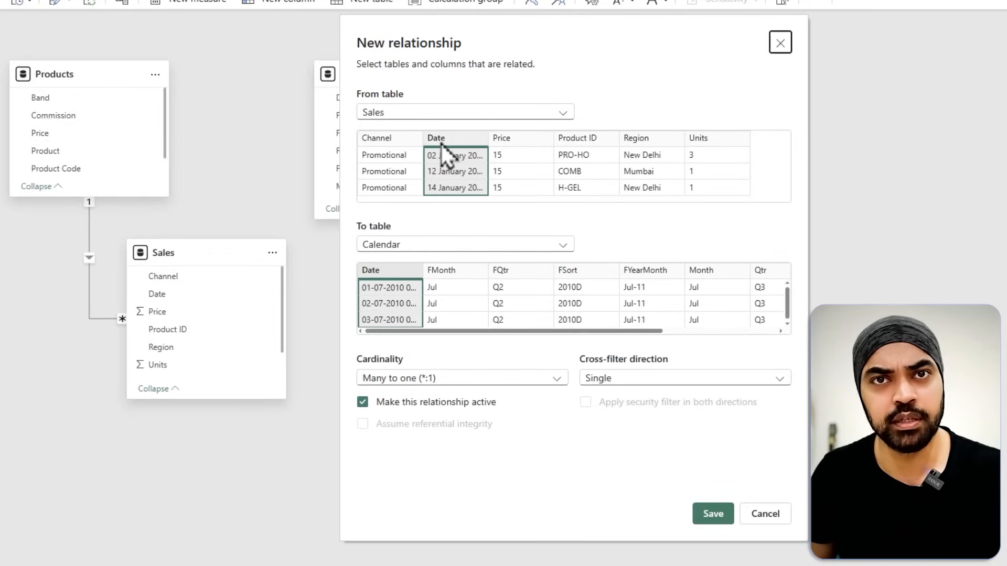
click(713, 514)
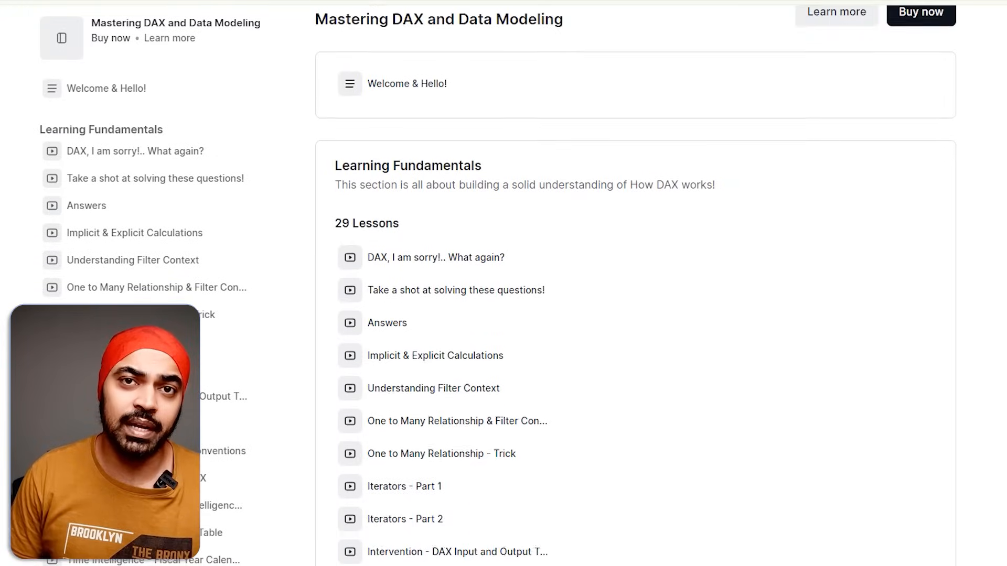
scroll(636, 286, down, 3)
scroll(635, 285, down, 2)
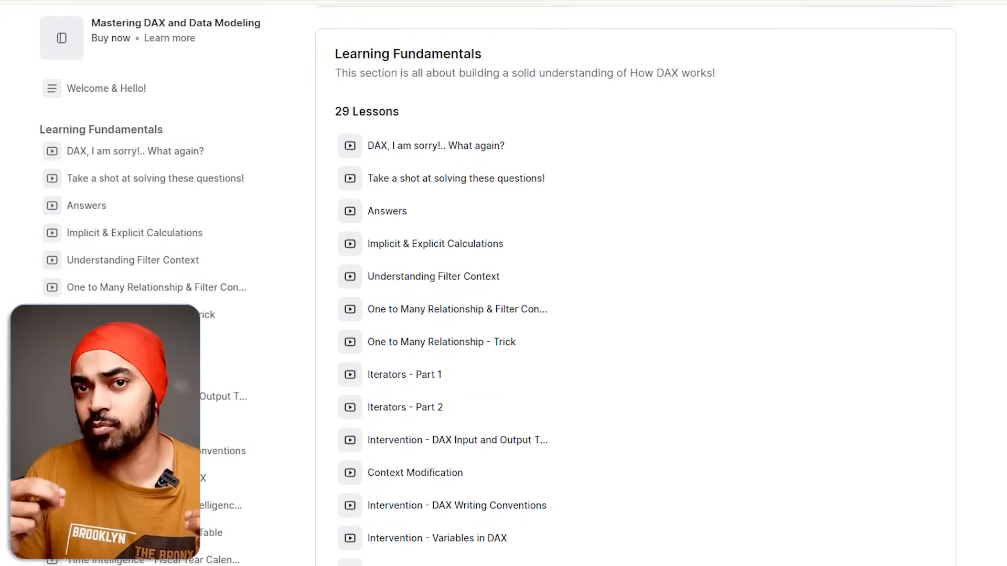
scroll(636, 285, down, 2)
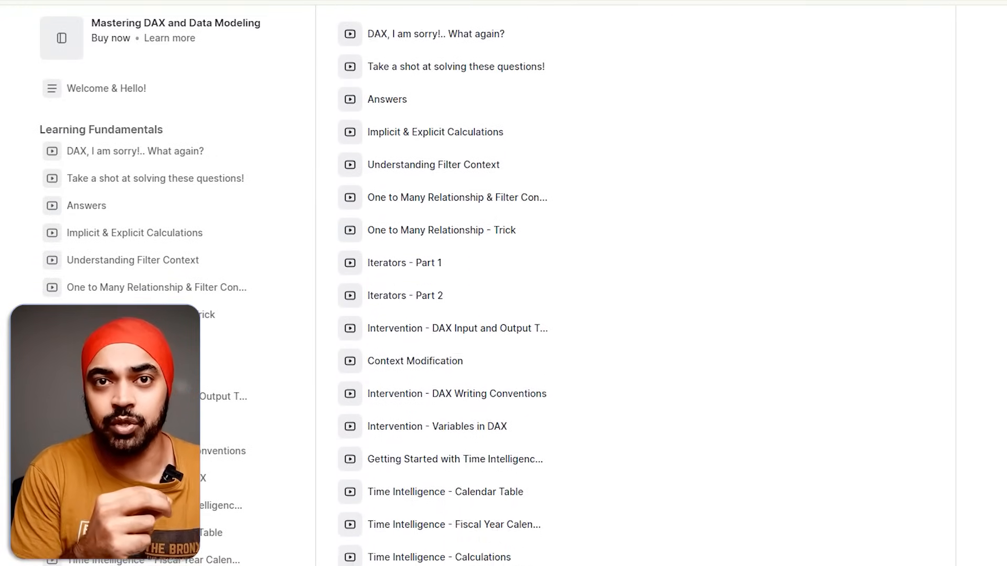
scroll(636, 285, down, 2)
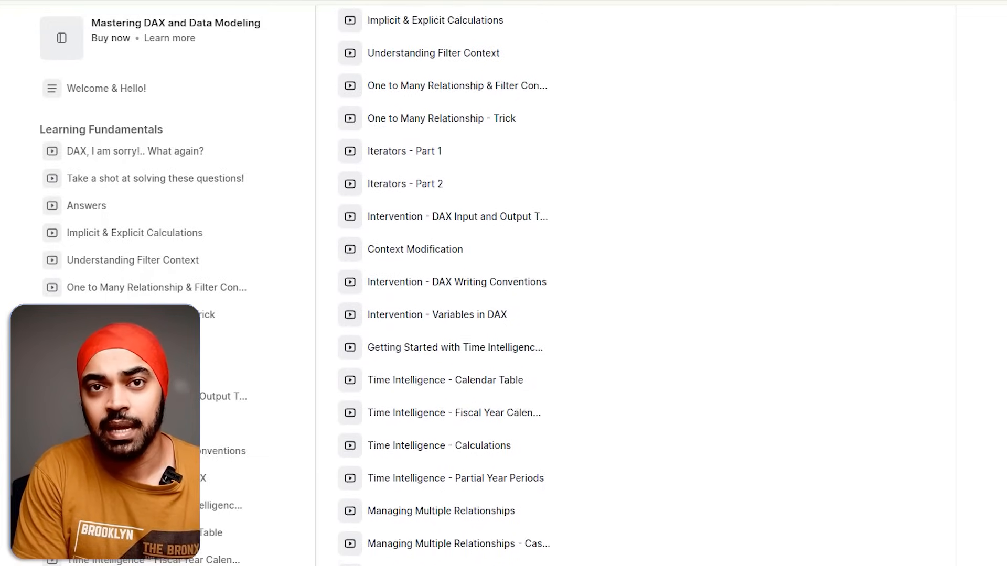
scroll(635, 286, down, 1)
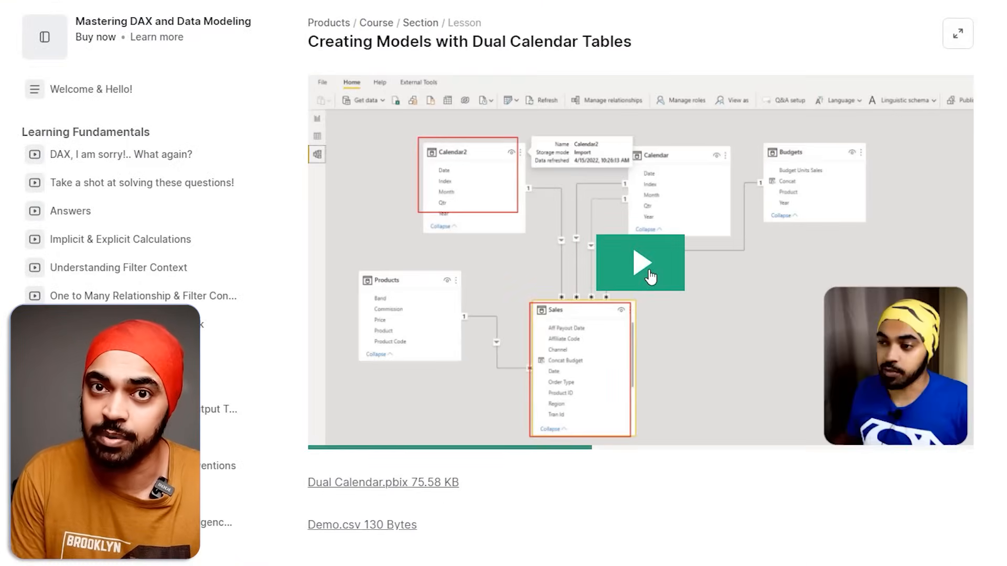
click(650, 277)
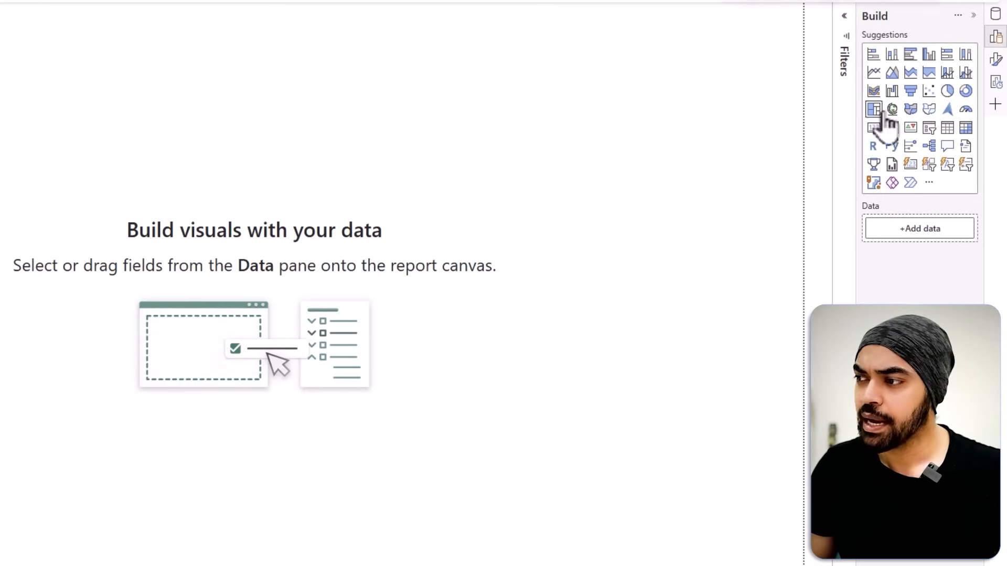
Insert a matrix with the Calendar table's YearMonth as rows and Total Sales as values, and make it taller.
click(966, 129)
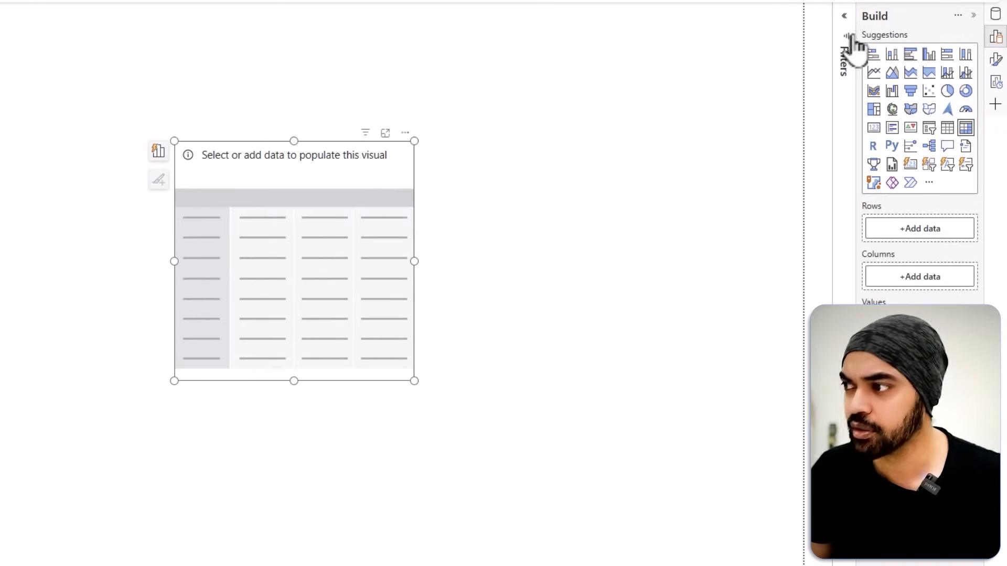
click(995, 81)
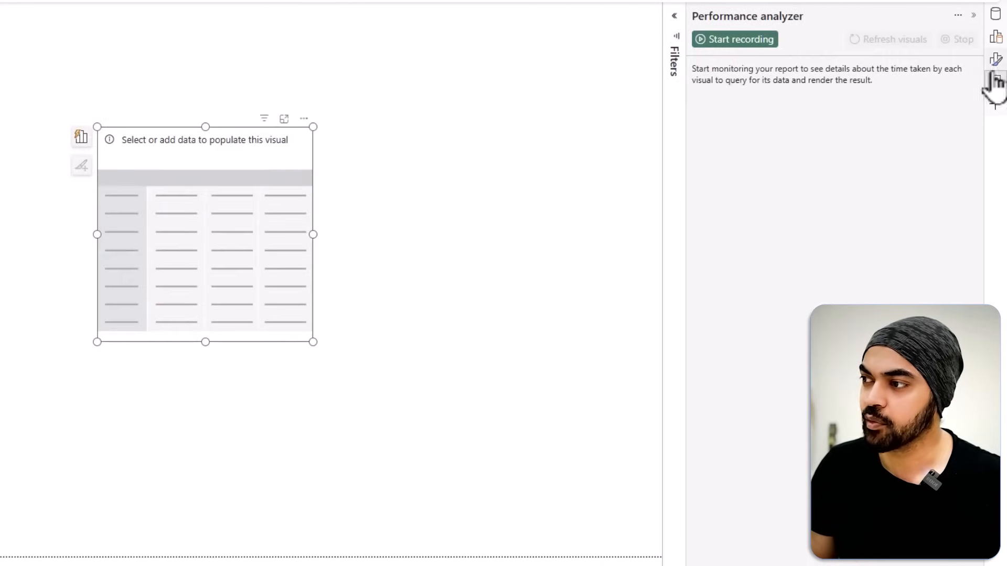
click(995, 14)
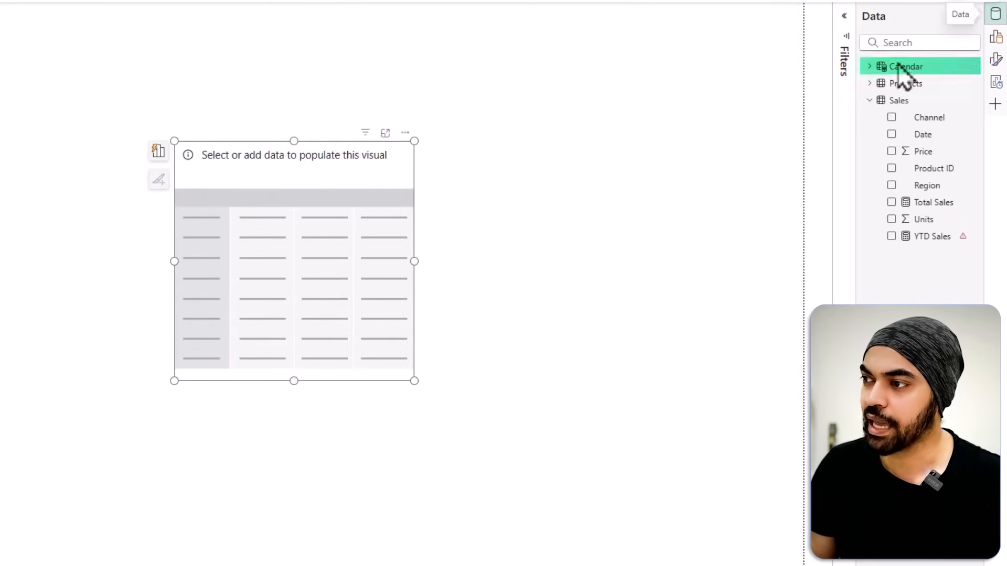
click(871, 67)
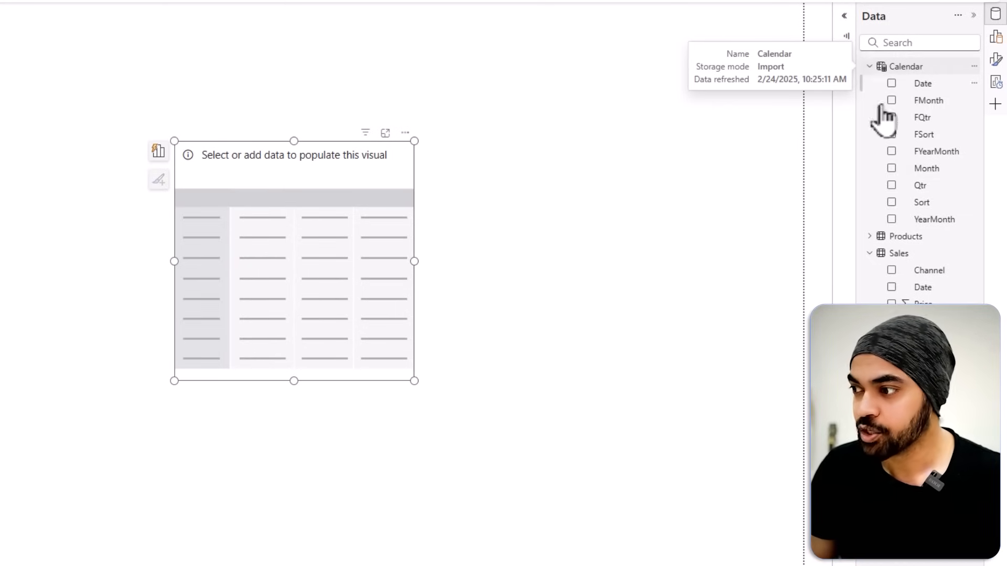
drag(919, 225, 248, 229)
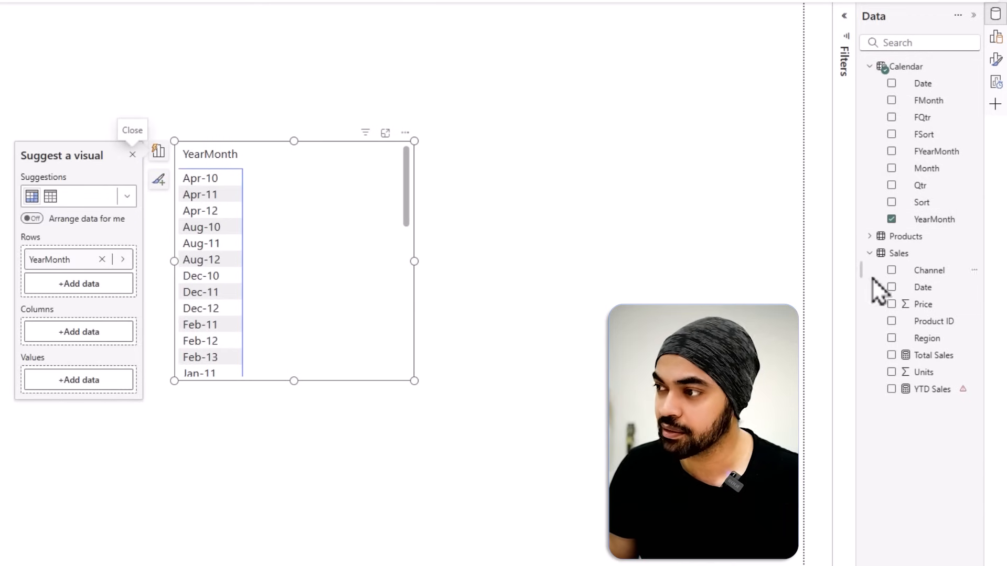
drag(930, 355, 288, 225)
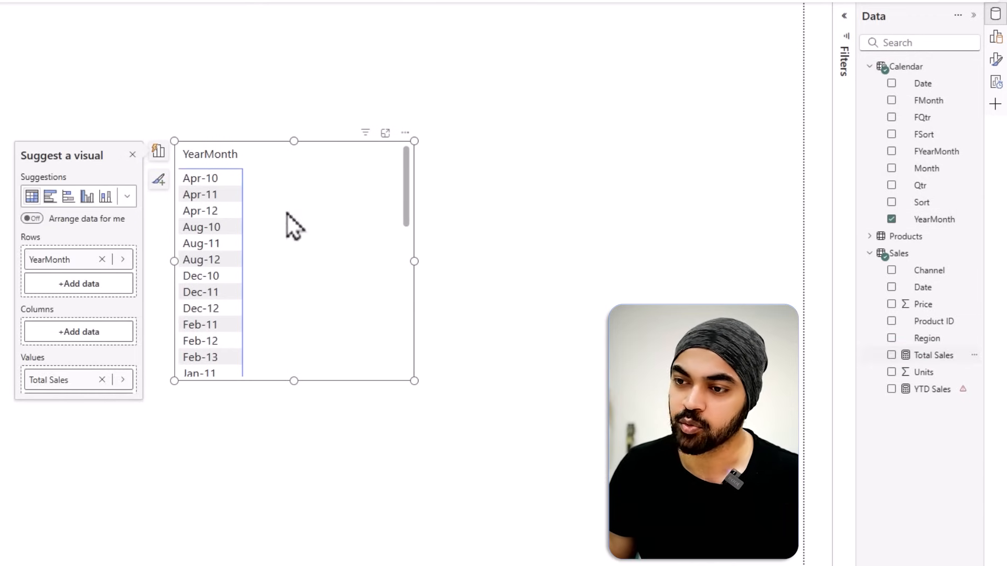
drag(293, 381, 293, 464)
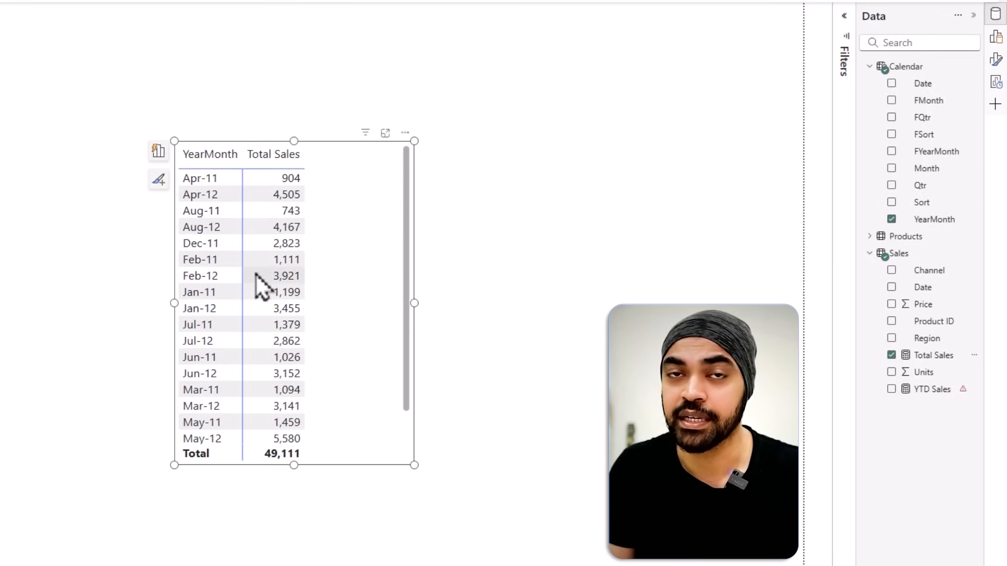
Sort the Calendar table's YearMonth column by the Sort column and check the month order in the report matrix.
click(11, 72)
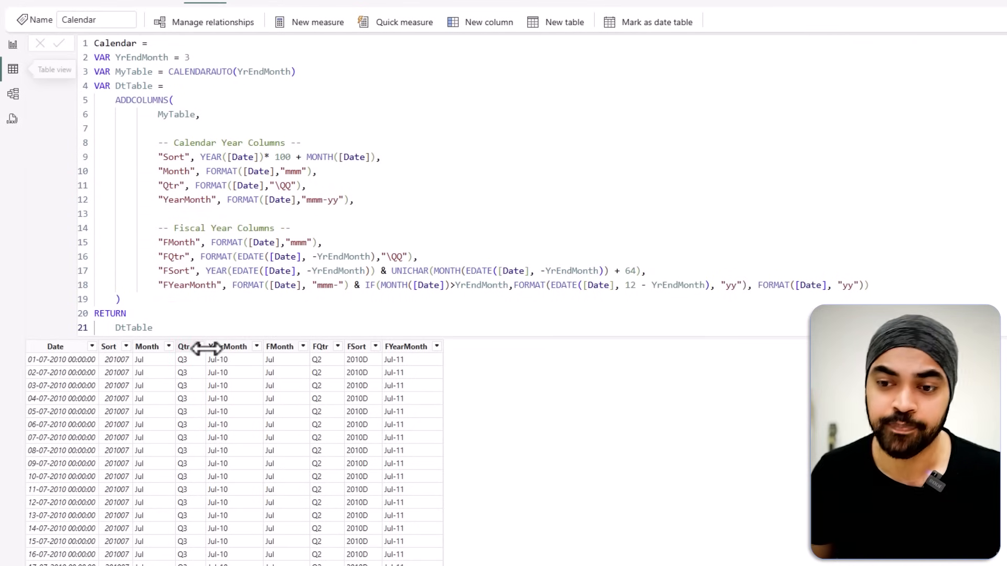
click(233, 347)
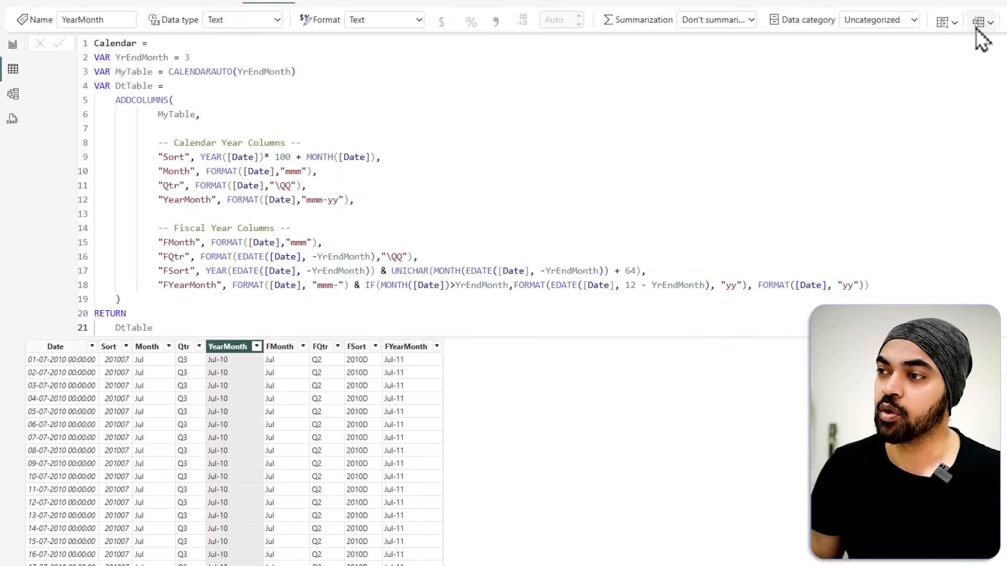
click(955, 25)
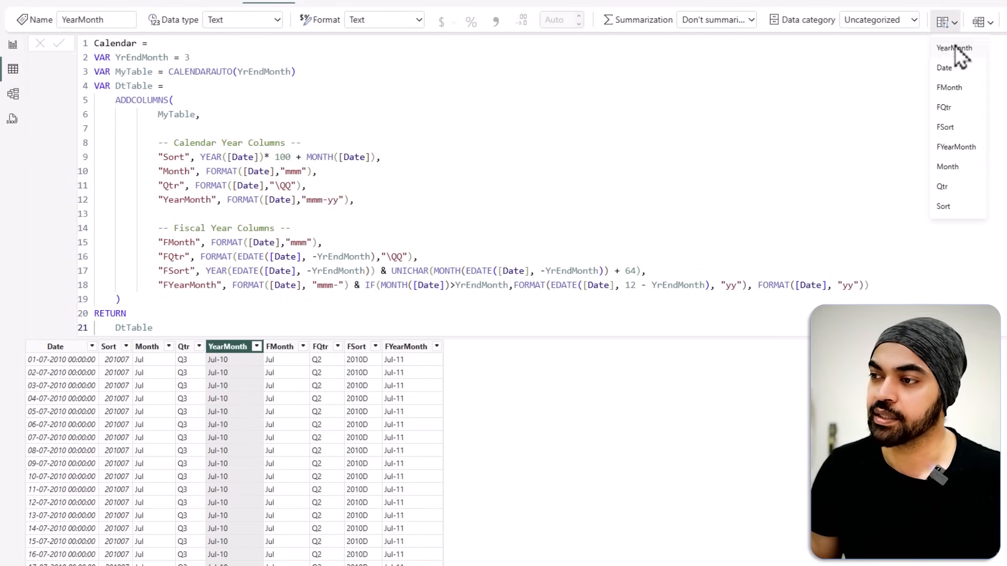
click(951, 206)
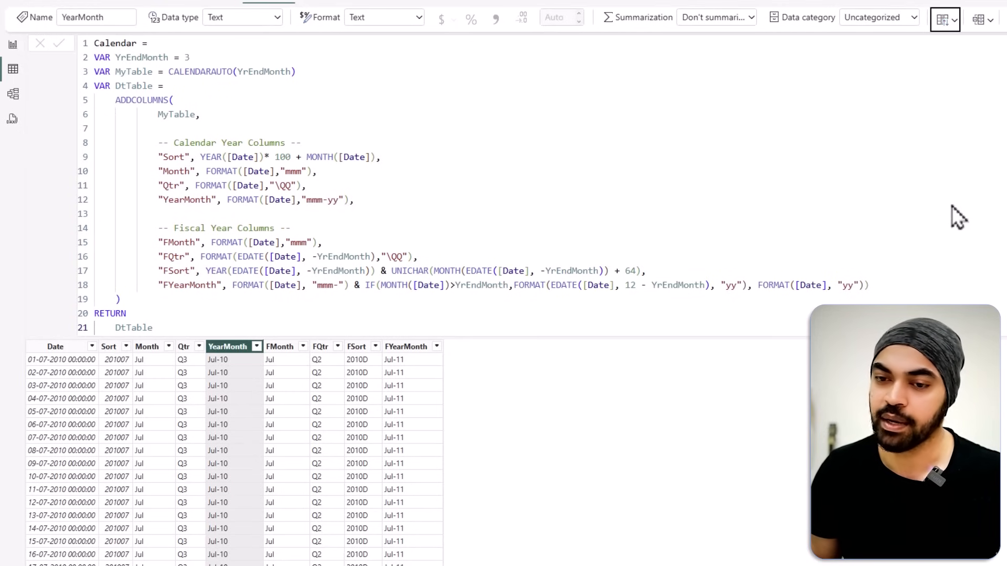
click(13, 46)
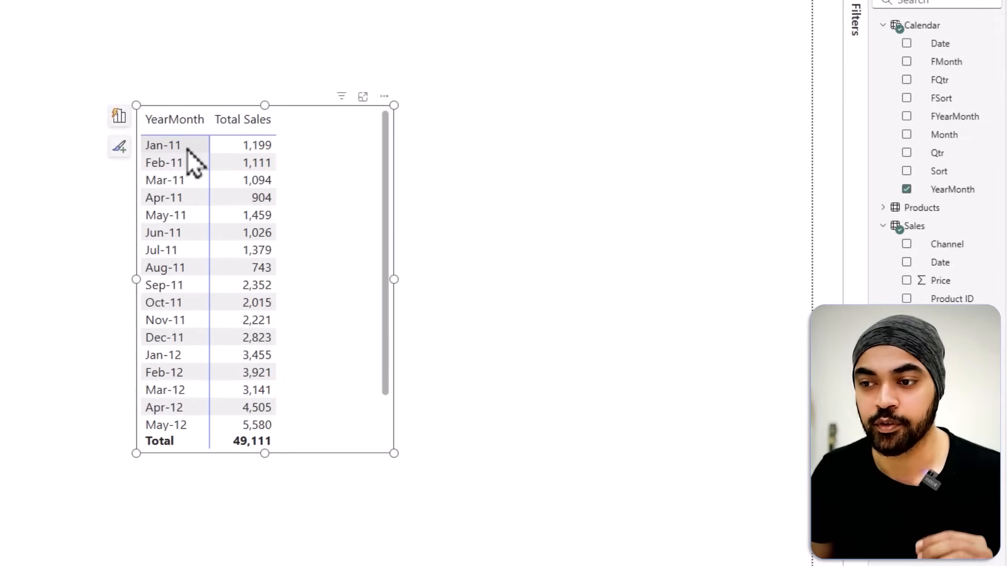
scroll(188, 238, down, 2)
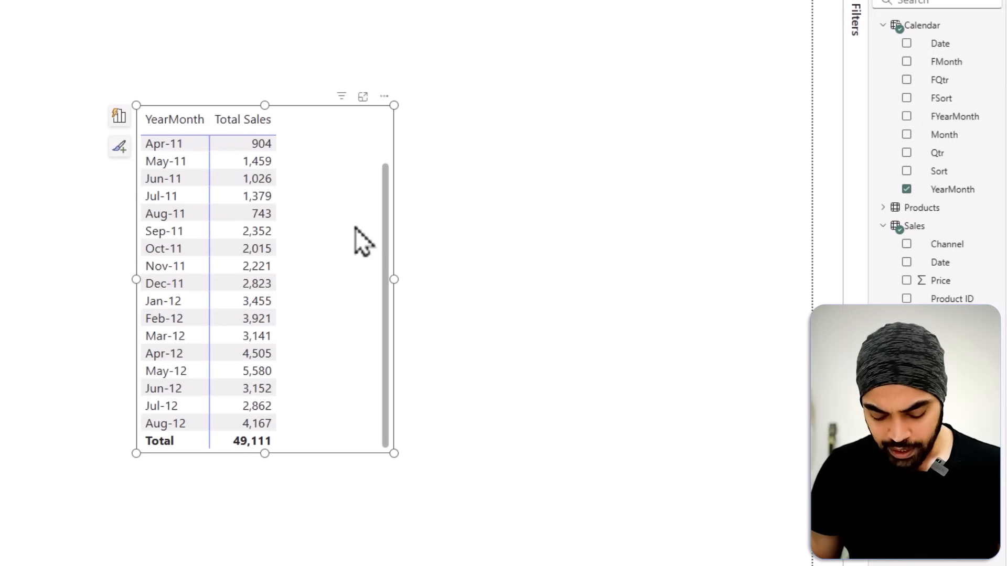
Duplicate the matrix, place the copy beside the original and replace its YearMonth rows with FYearMonth.
key(ctrl+v)
drag(355, 240, 629, 226)
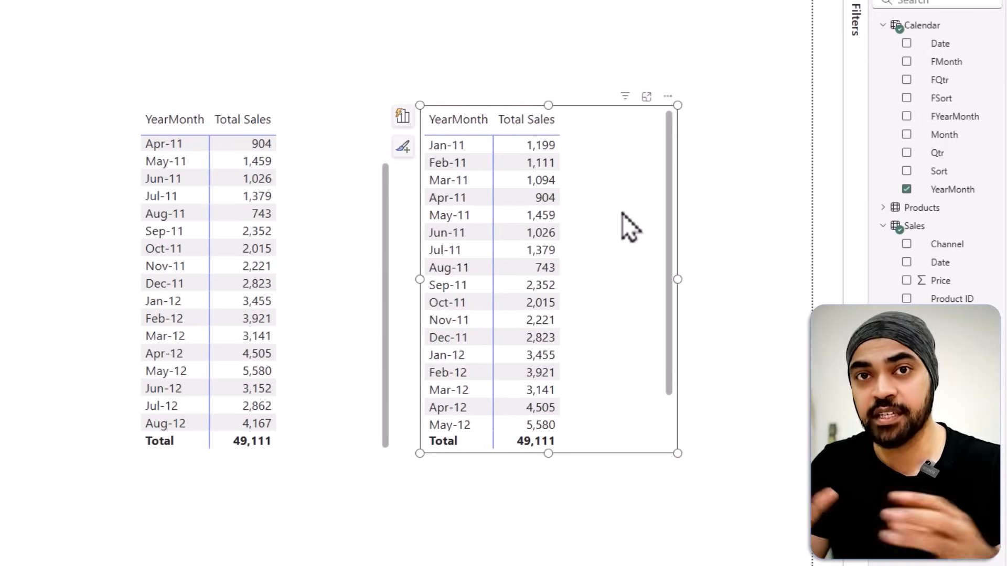
click(906, 189)
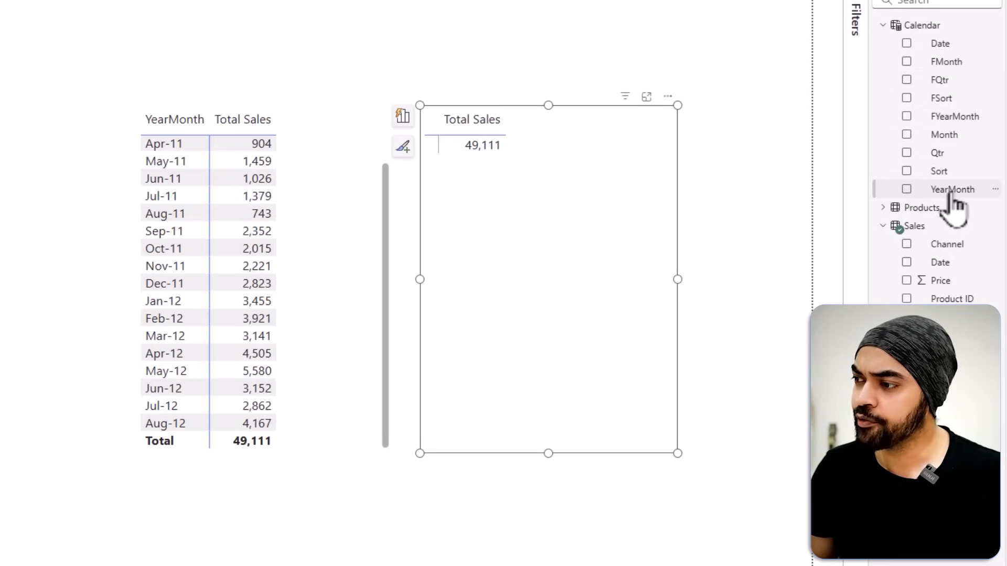
click(953, 117)
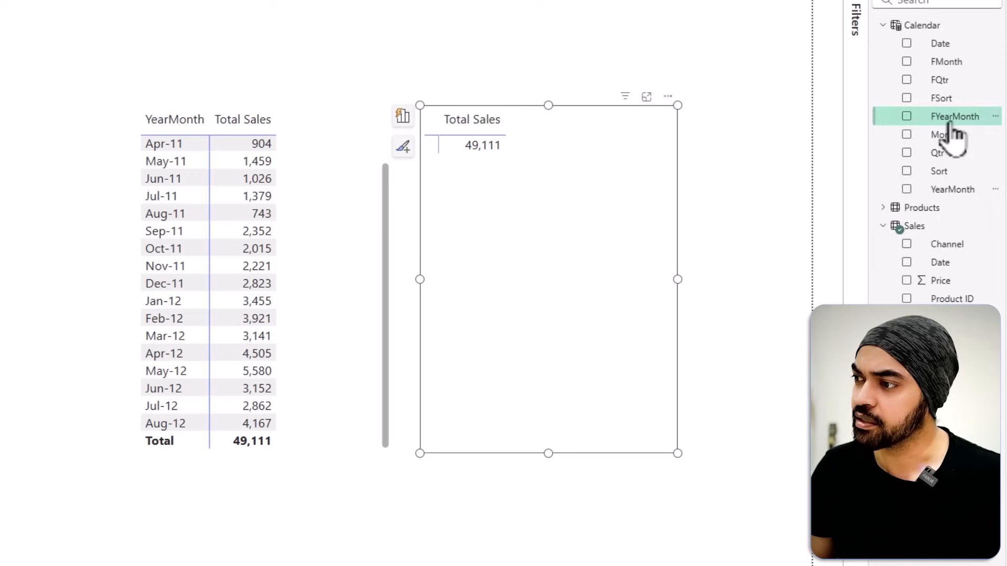
drag(955, 126, 511, 206)
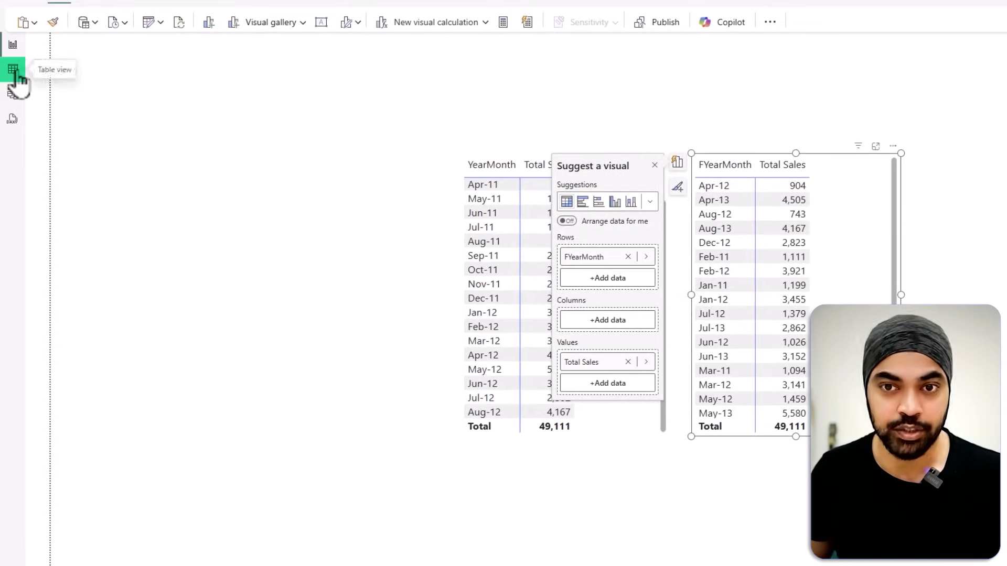
Sort the Calendar table's FYearMonth column by FSort and return to the report with both matrices.
click(15, 72)
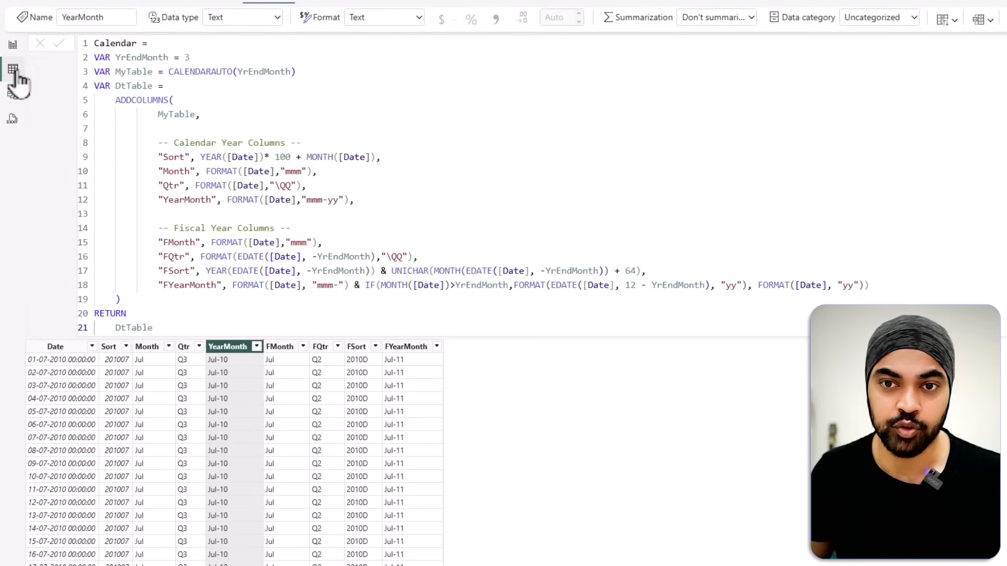
click(404, 347)
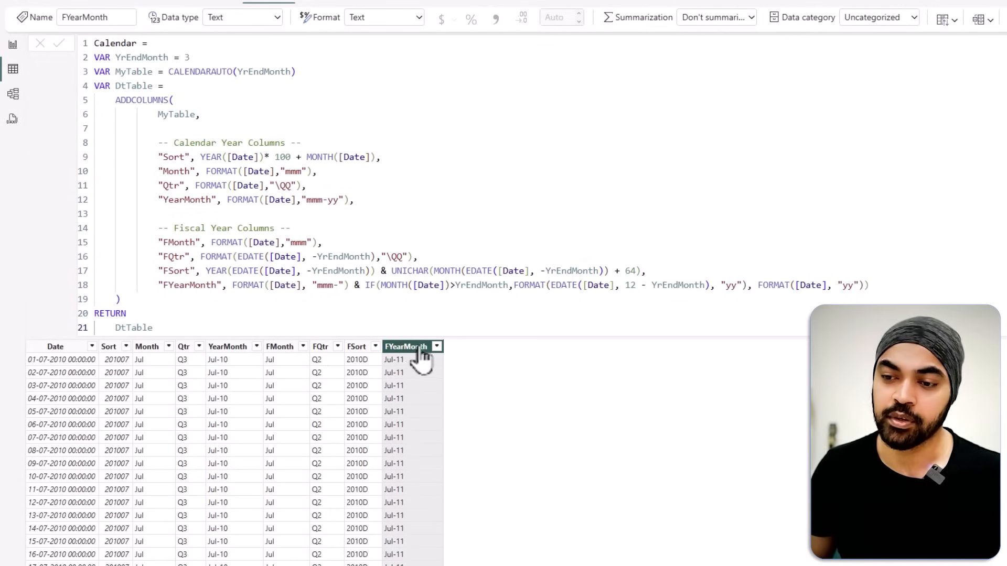
click(951, 23)
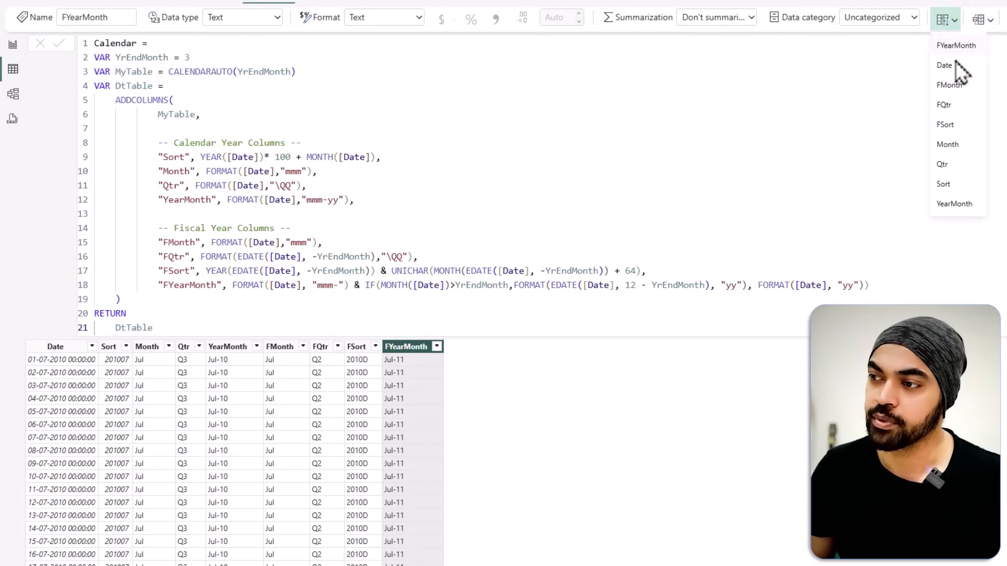
click(958, 127)
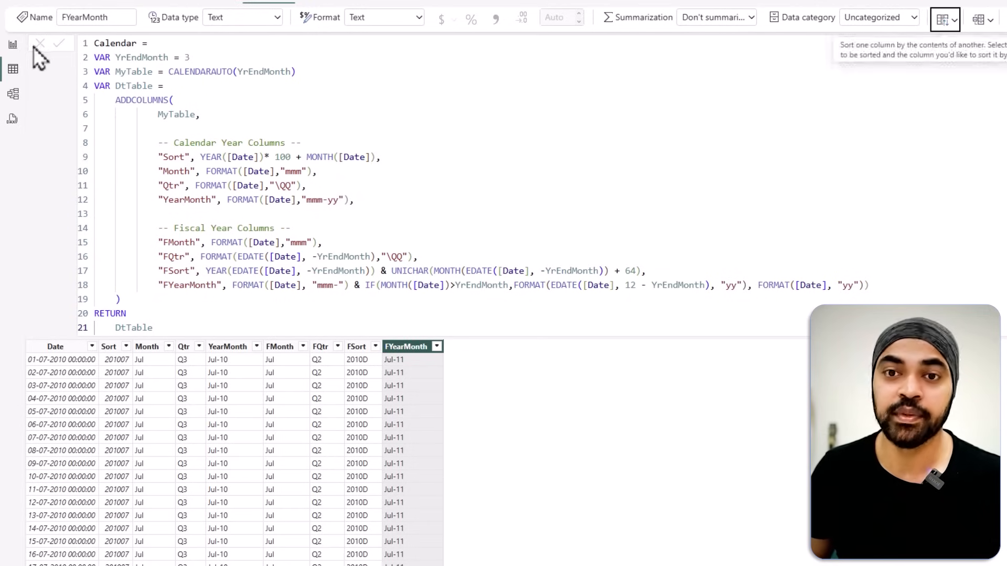
click(13, 44)
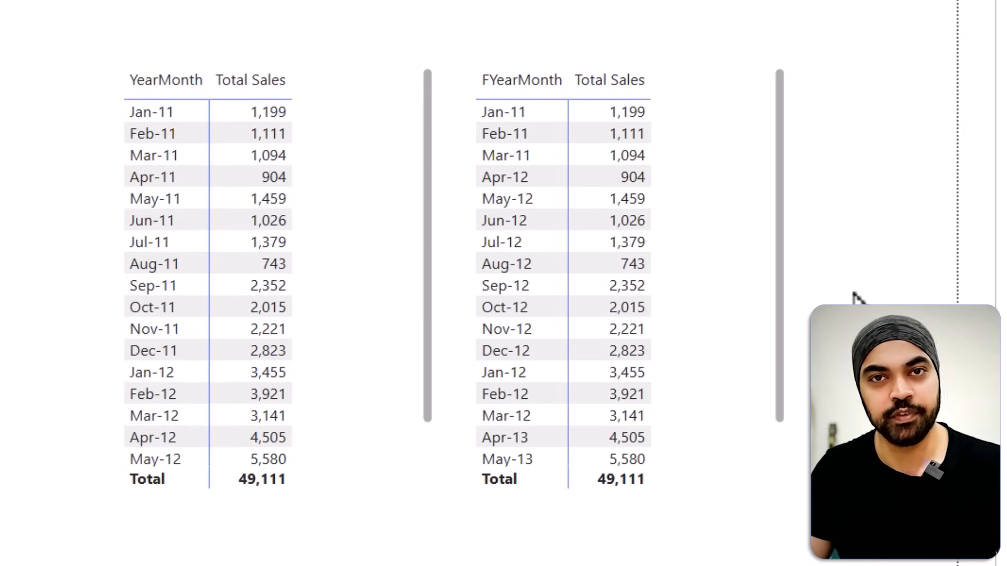
Start a new fields parameter and name it YearSelector.
key(ctrl+2)
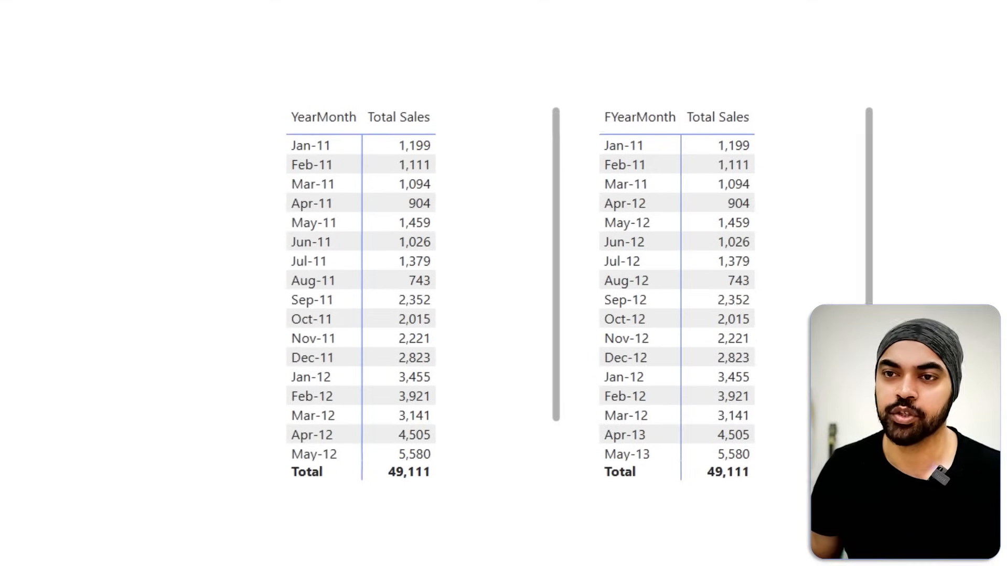
click(140, 16)
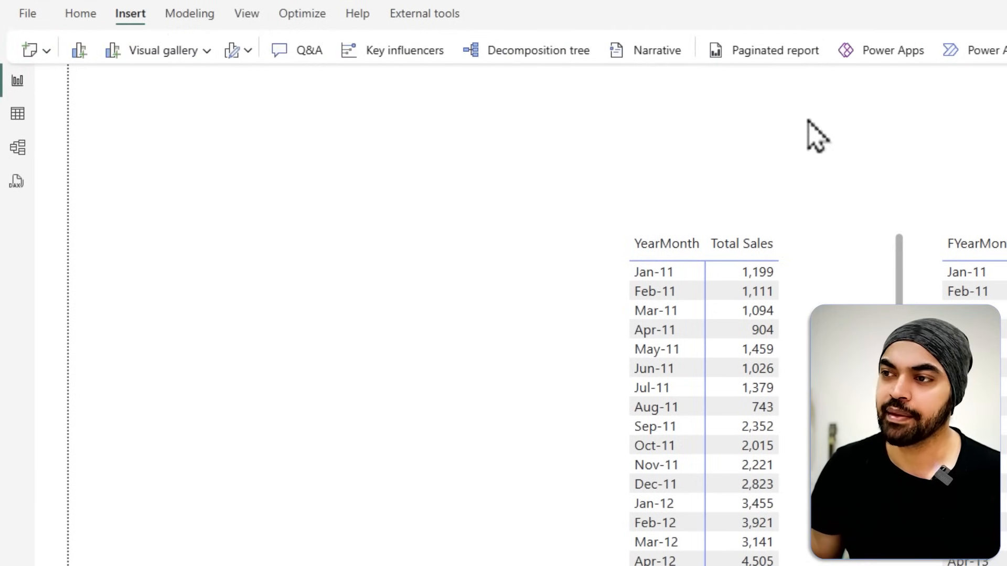
click(213, 24)
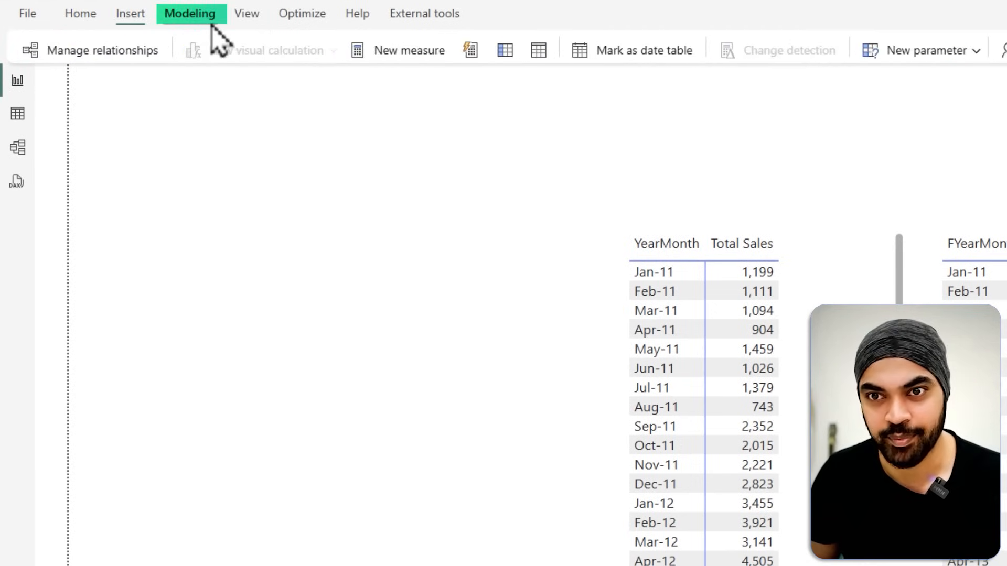
click(972, 55)
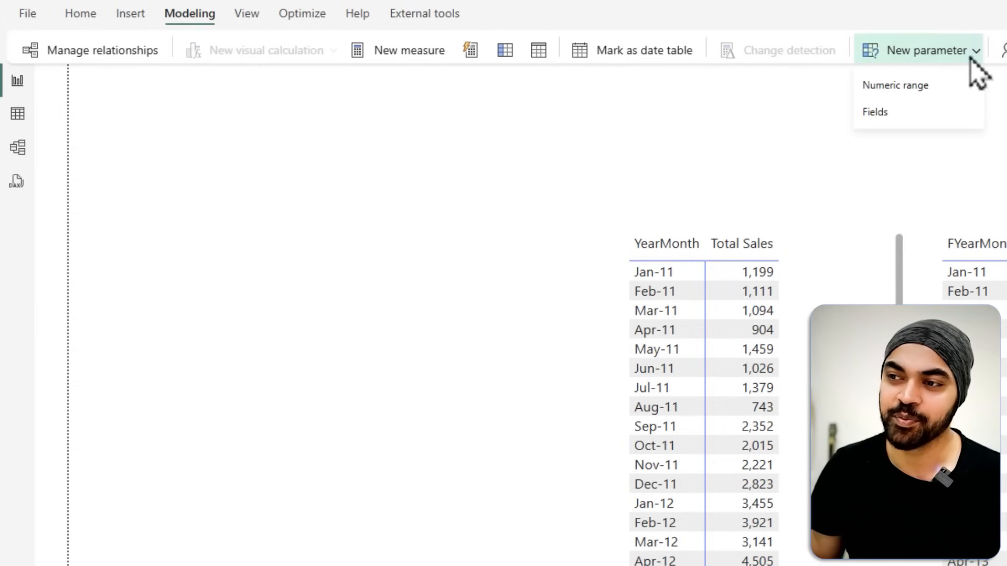
click(888, 118)
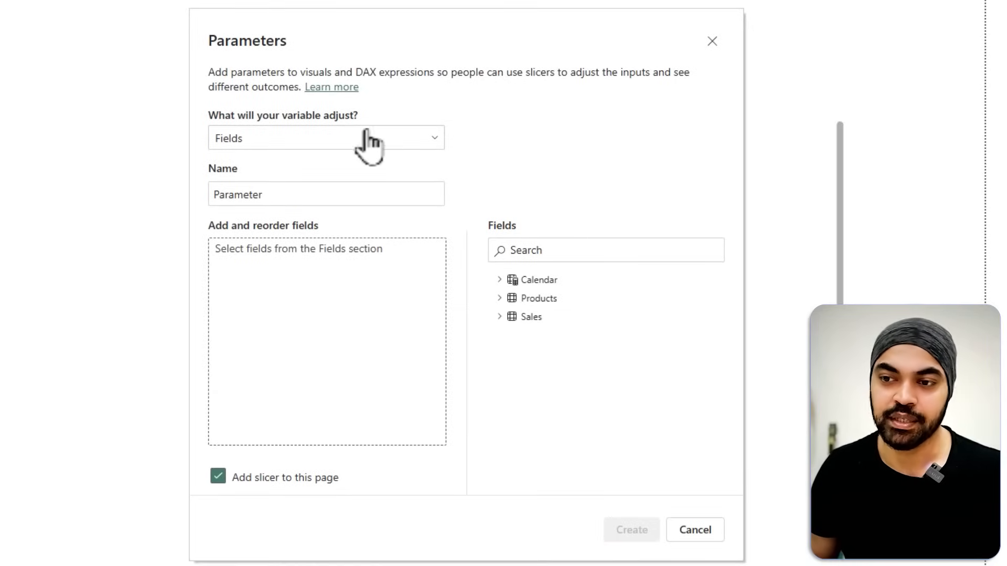
double_click(267, 189)
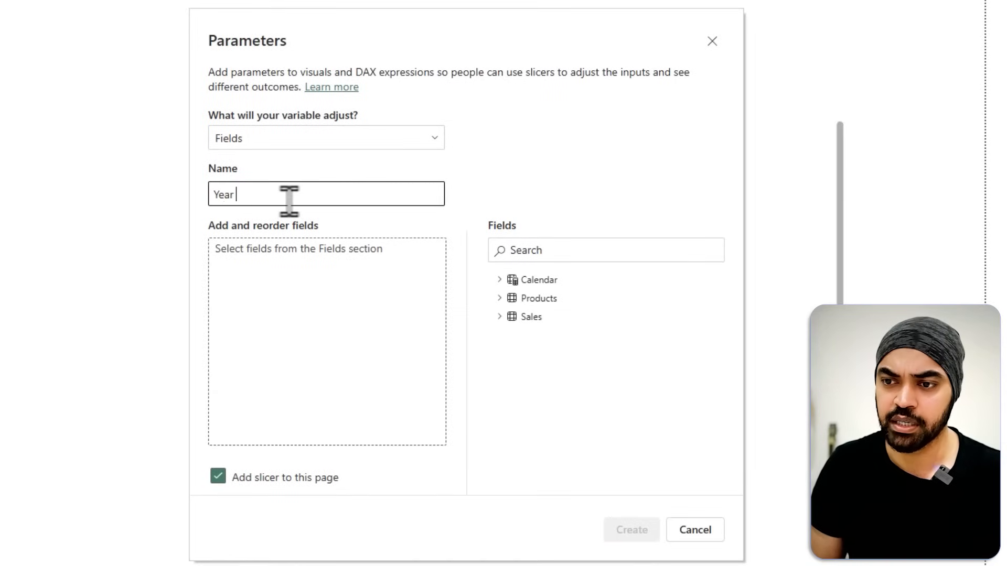
click(396, 308)
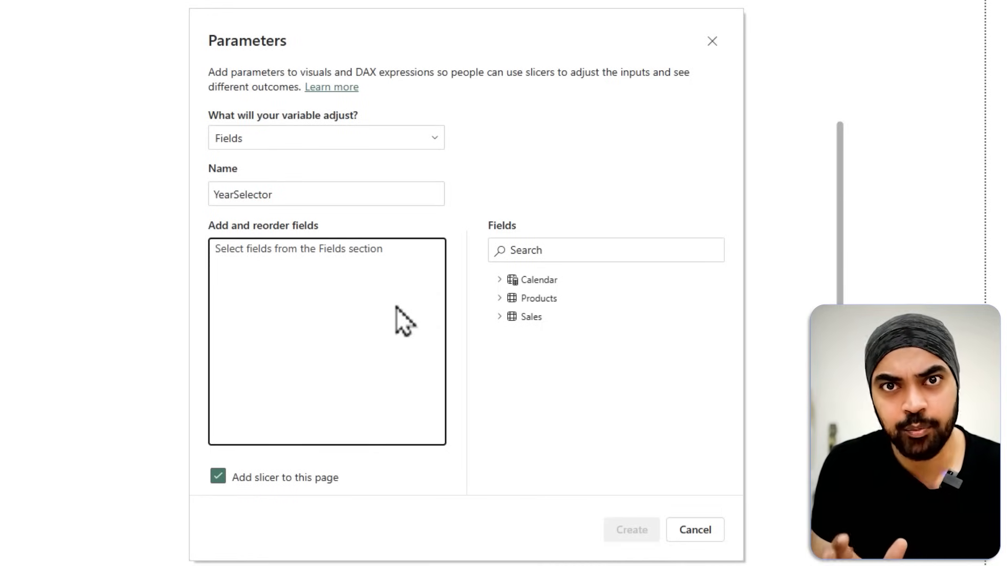
Add the Calendar table's YearMonth and FYearMonth fields to the parameter and create it with a slicer on the page.
click(499, 280)
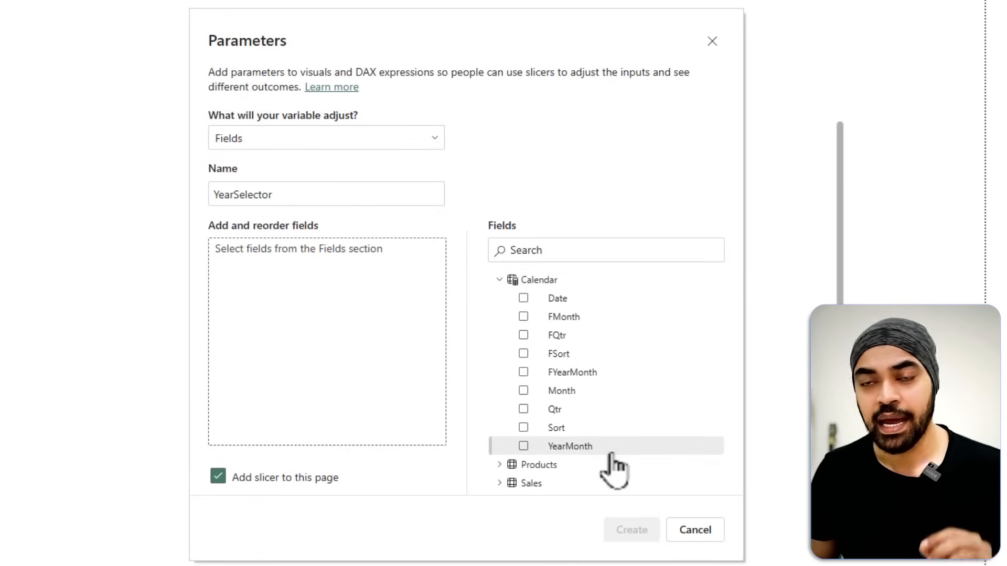
drag(591, 452, 361, 300)
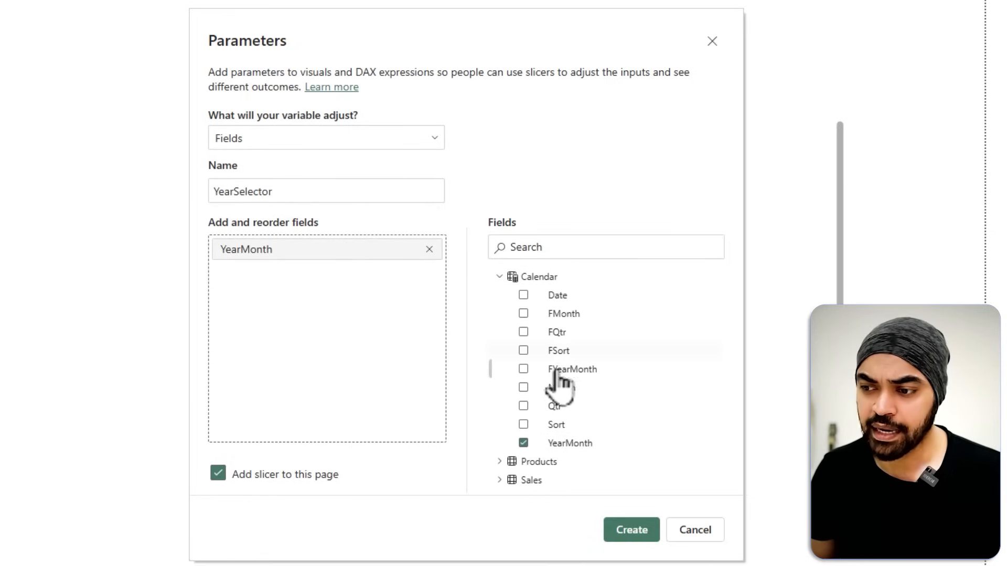
drag(569, 371, 356, 297)
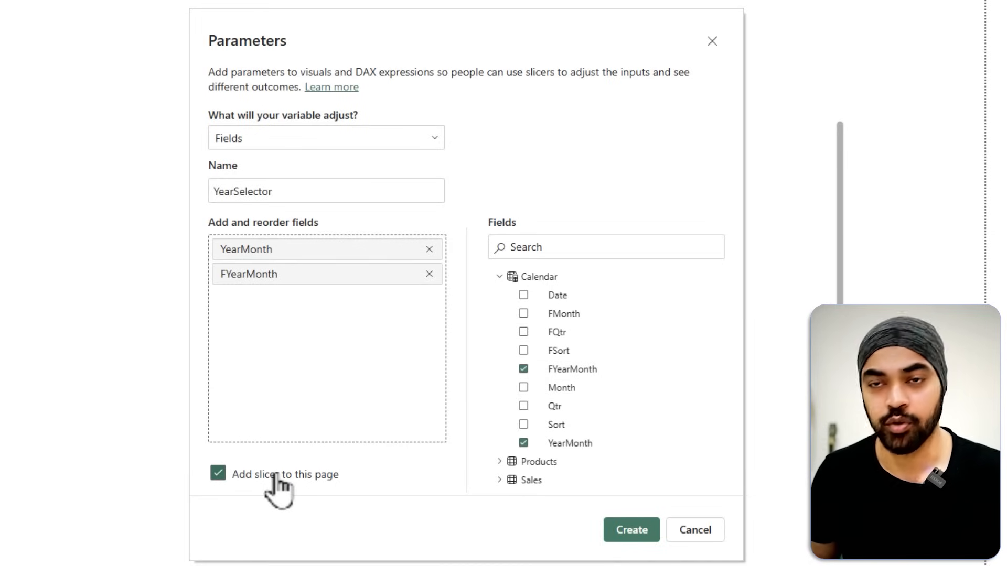
click(642, 531)
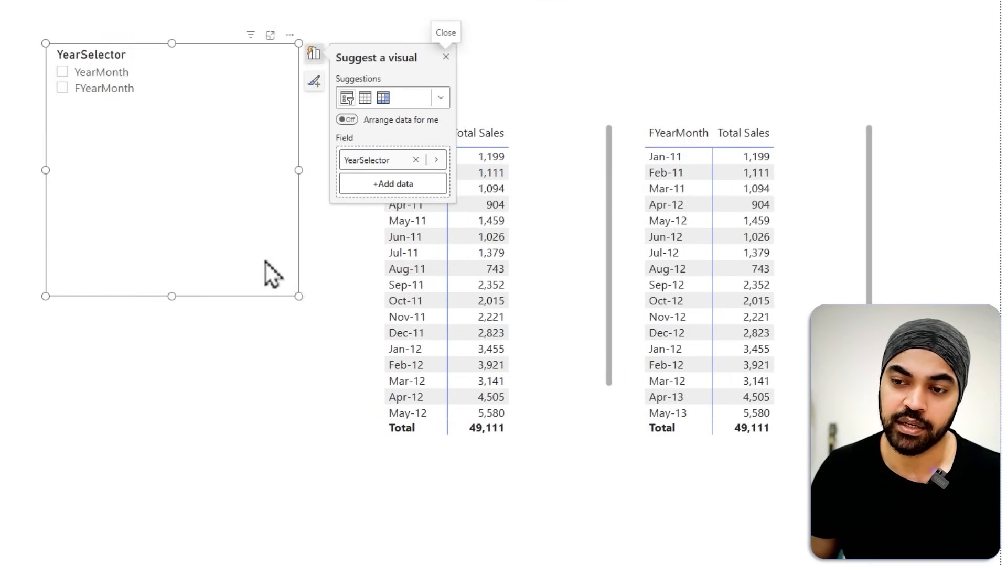
Shrink the YearSelector slicer, place it above the YearMonth matrix, and select YearMonth followed by FYearMonth in it.
drag(299, 296, 165, 120)
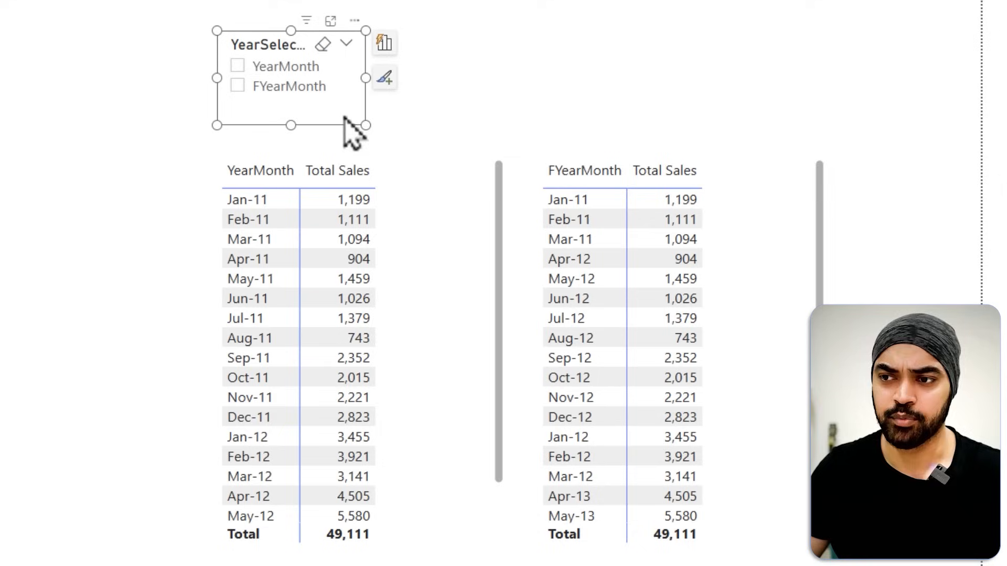
click(314, 70)
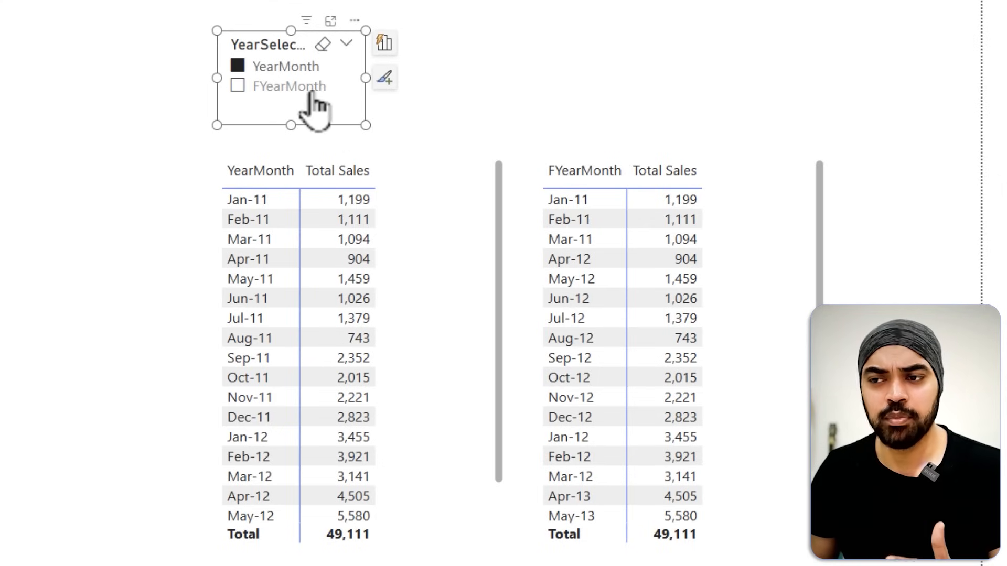
click(312, 88)
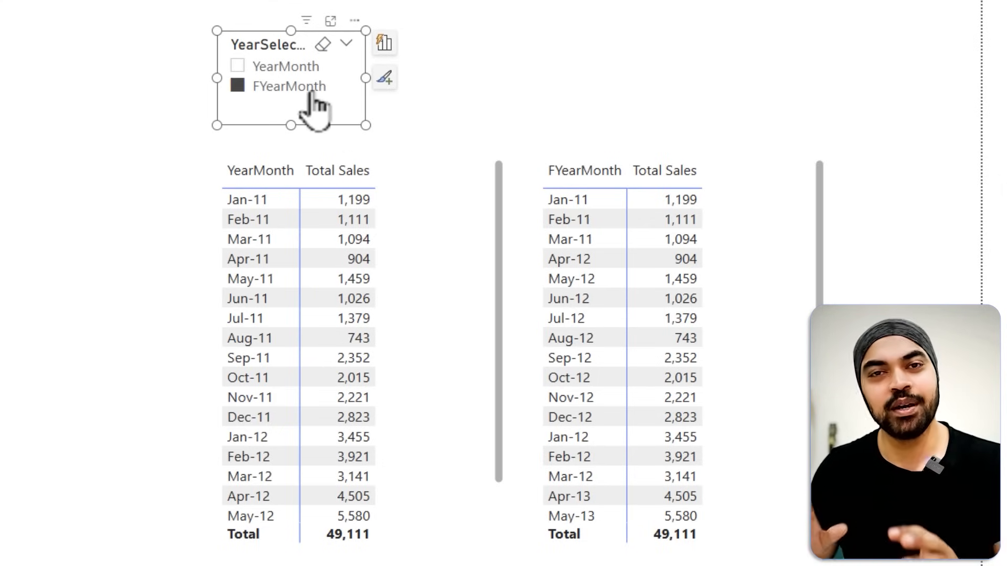
Delete the FYearMonth matrix and select the remaining YearMonth matrix.
click(768, 247)
key(Delete)
click(411, 202)
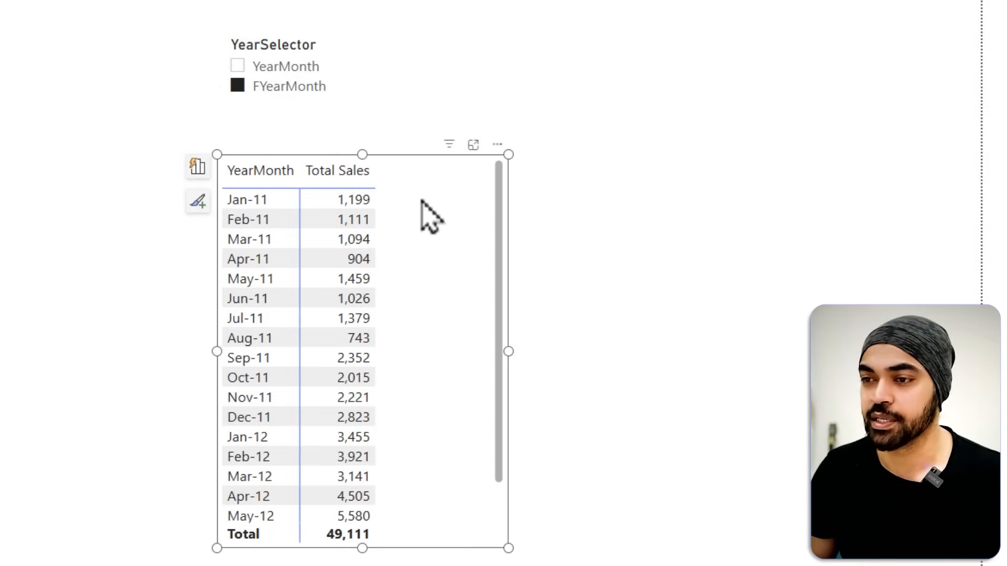
key(ctrl+2)
drag(228, 74, 357, 103)
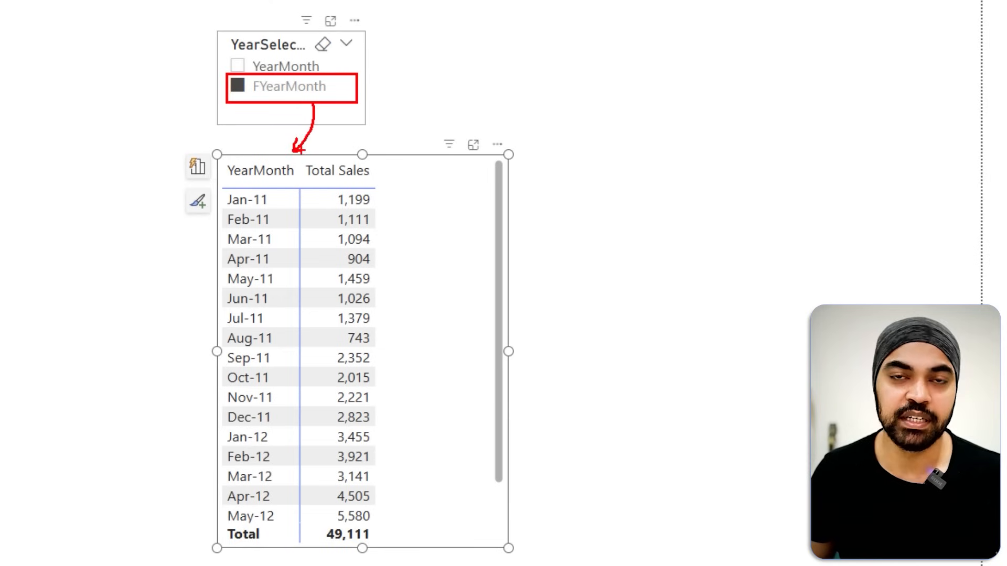
key(Escape)
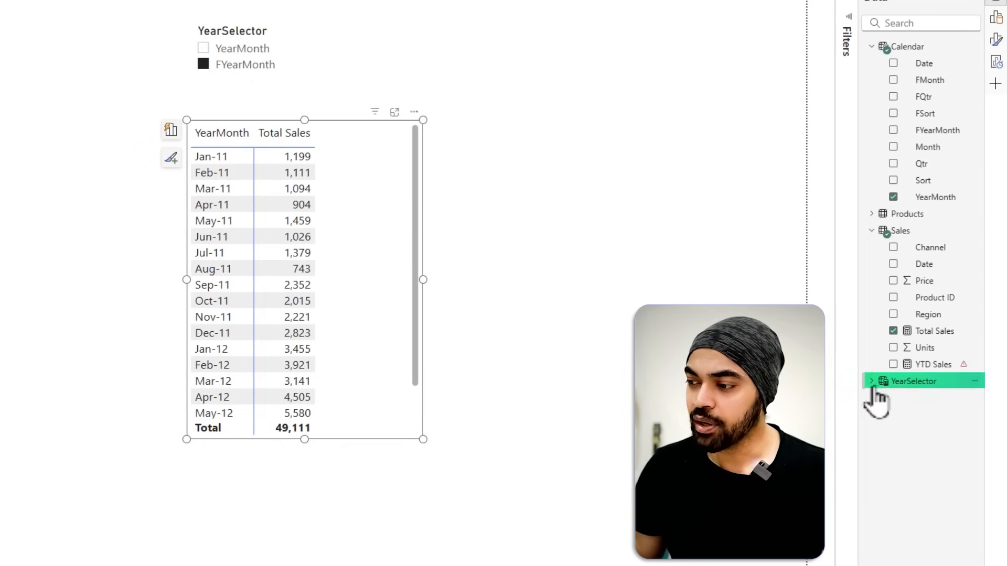
Replace the matrix's YearMonth row field with the YearSelector parameter, leaving its columns empty.
click(872, 382)
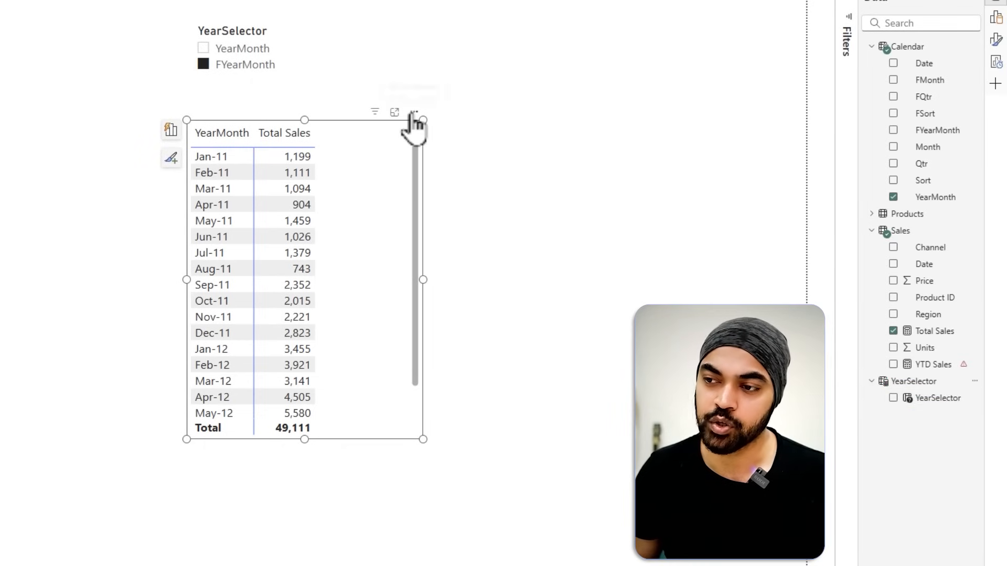
drag(915, 402, 286, 232)
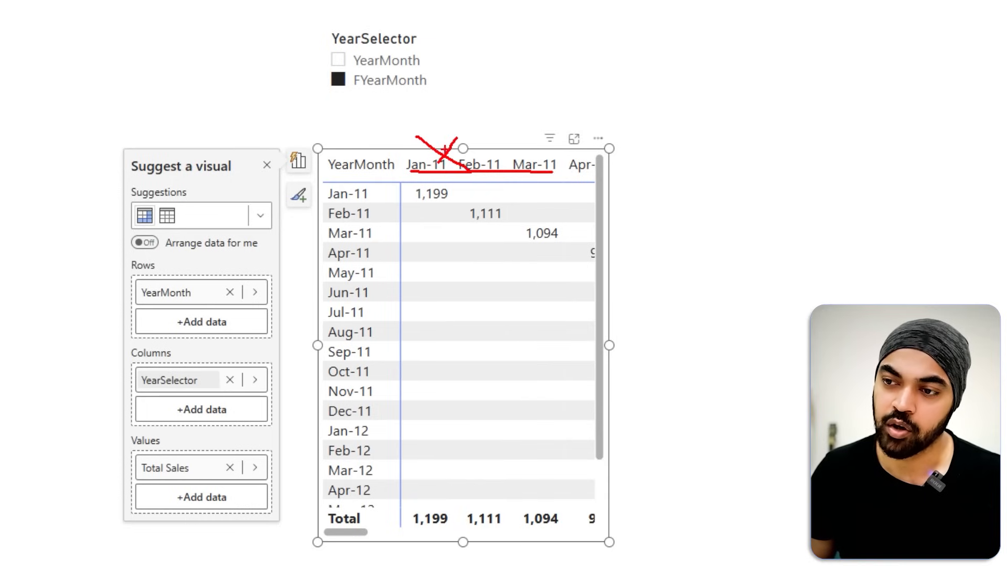
key(Escape)
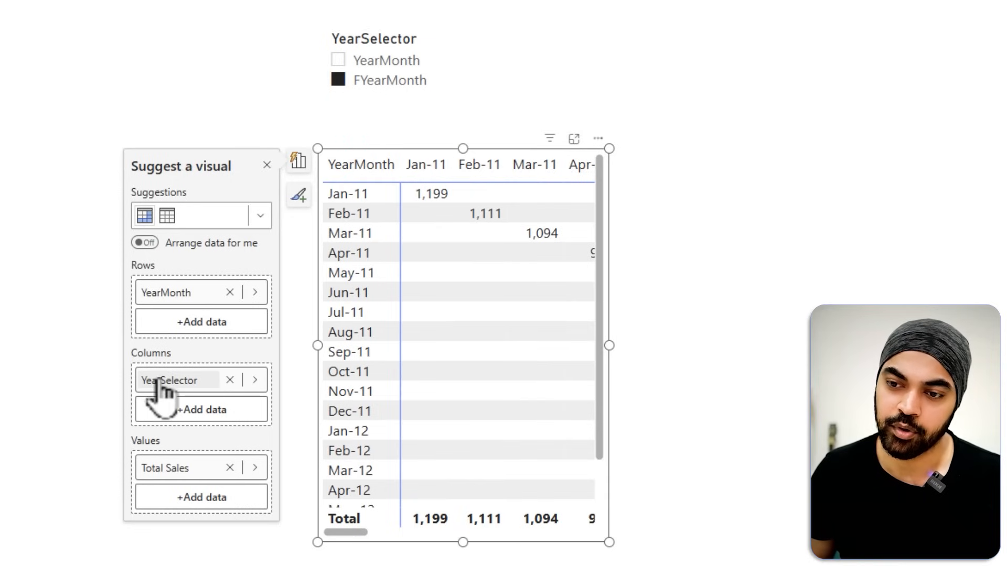
mouse_move(162, 394)
mouse_down()
mouse_move(130, 326)
mouse_move(151, 302)
mouse_move(237, 312)
mouse_up()
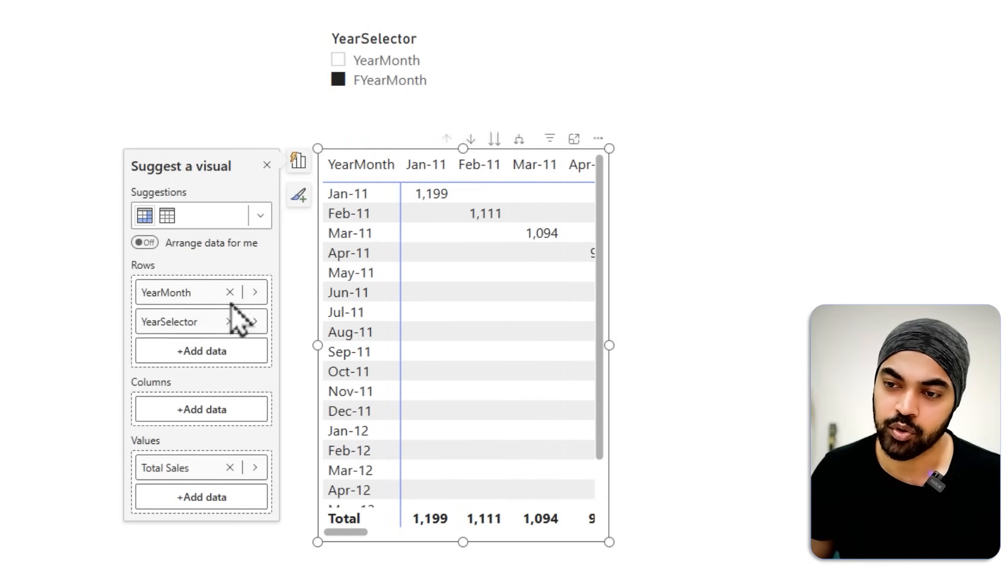
click(230, 292)
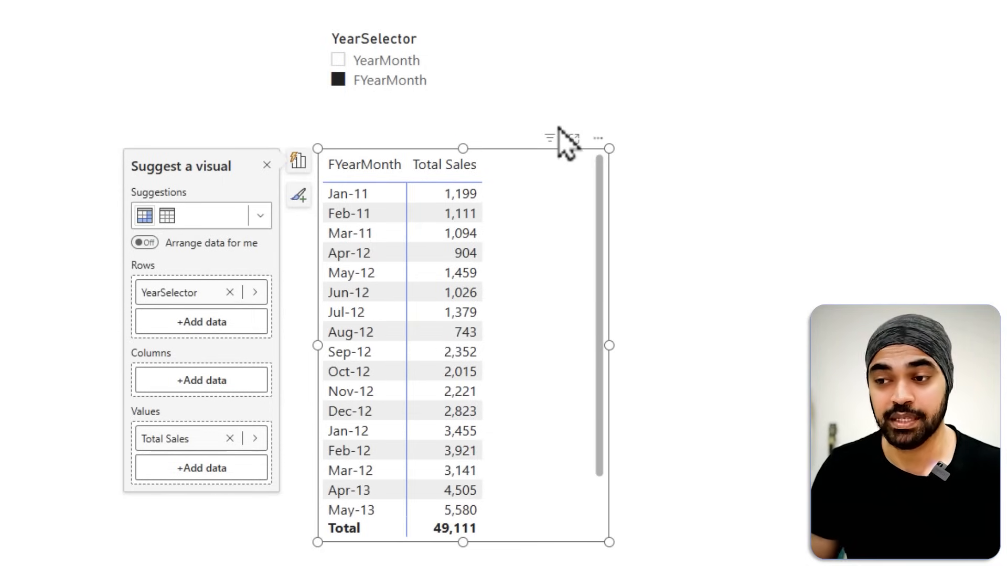
click(567, 107)
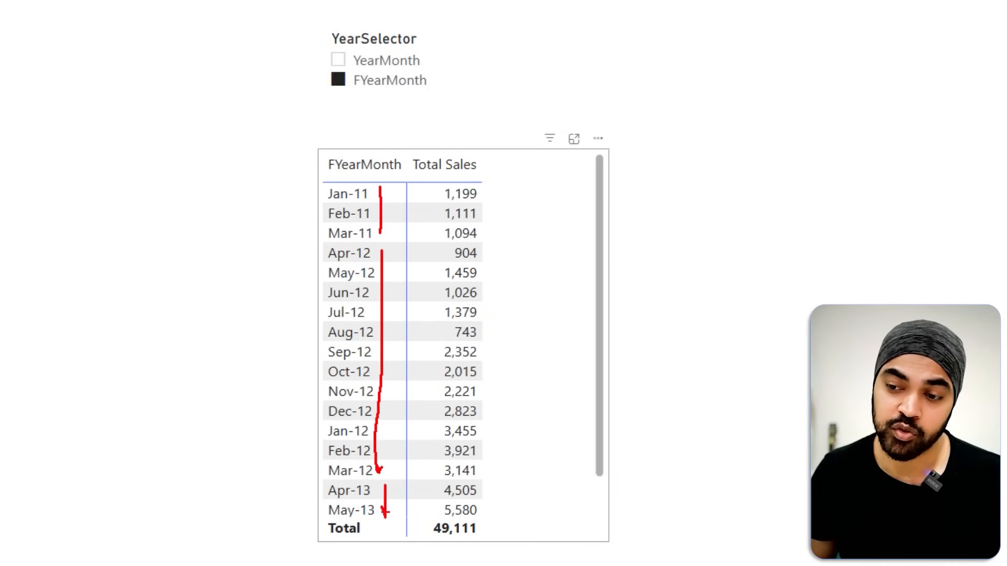
key(Escape)
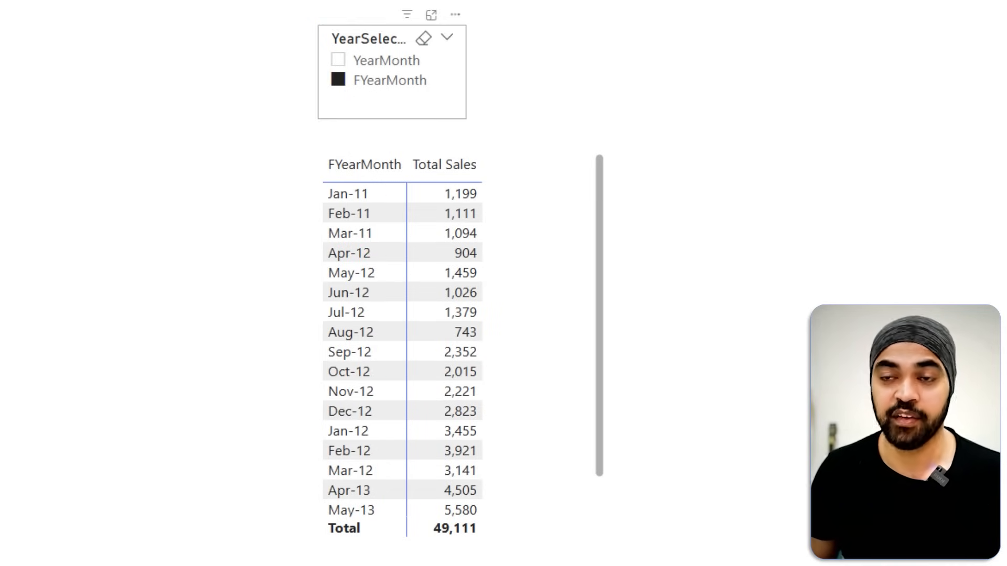
Try the slicer's options to check that the matrix rows switch, and leave YearMonth selected.
click(395, 67)
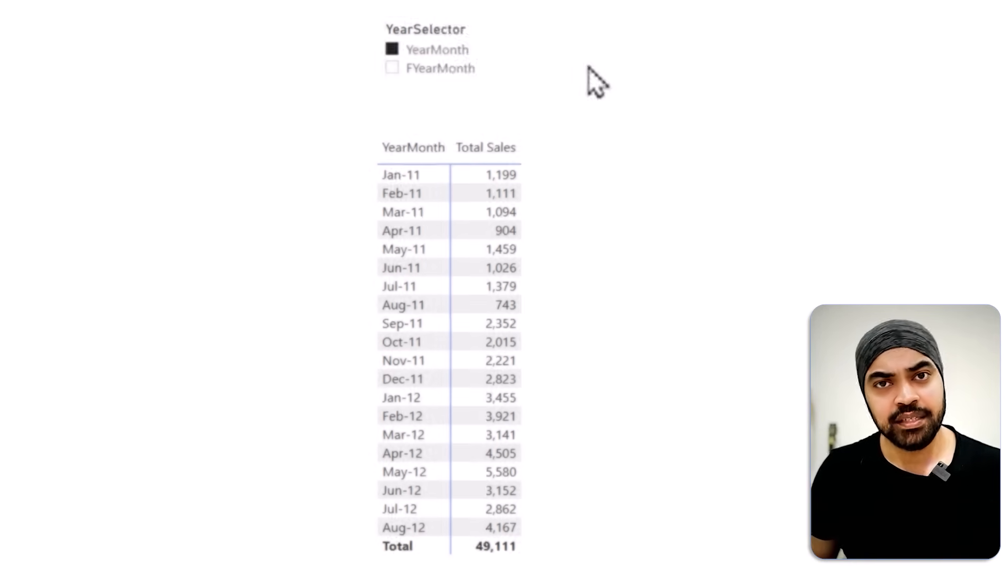
click(460, 70)
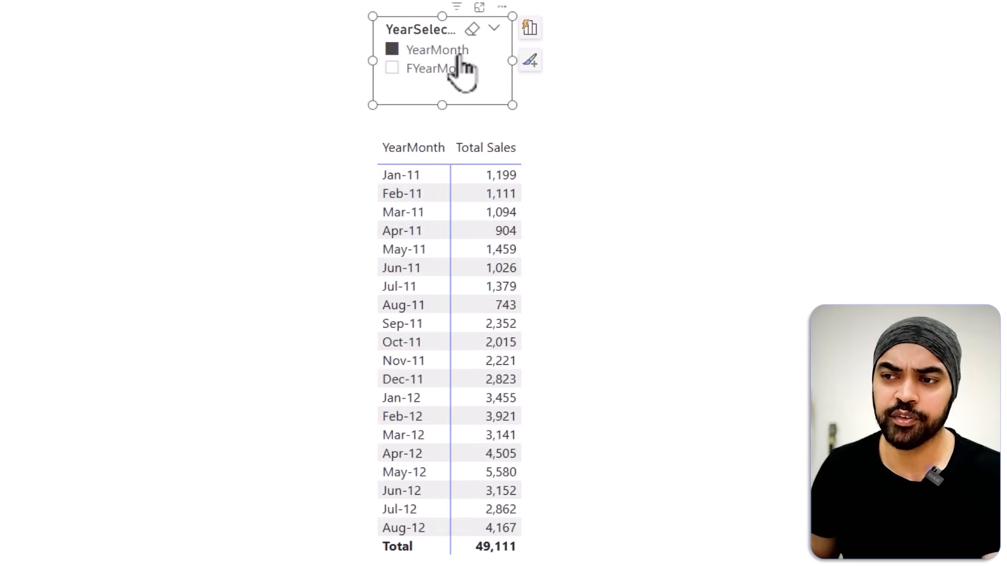
click(543, 115)
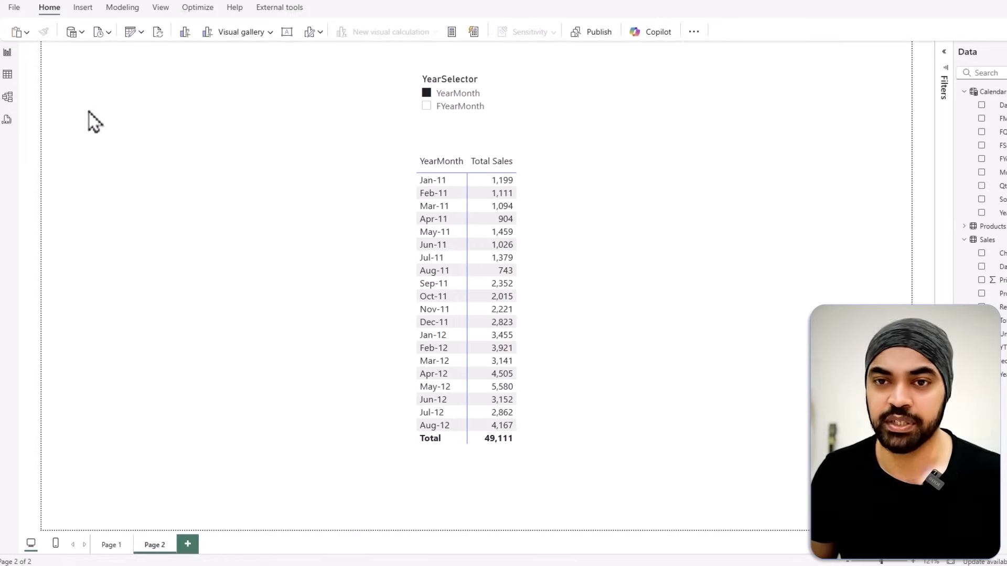
Open the YearSelector table in table view and enlarge its DAX formula for editing.
click(7, 75)
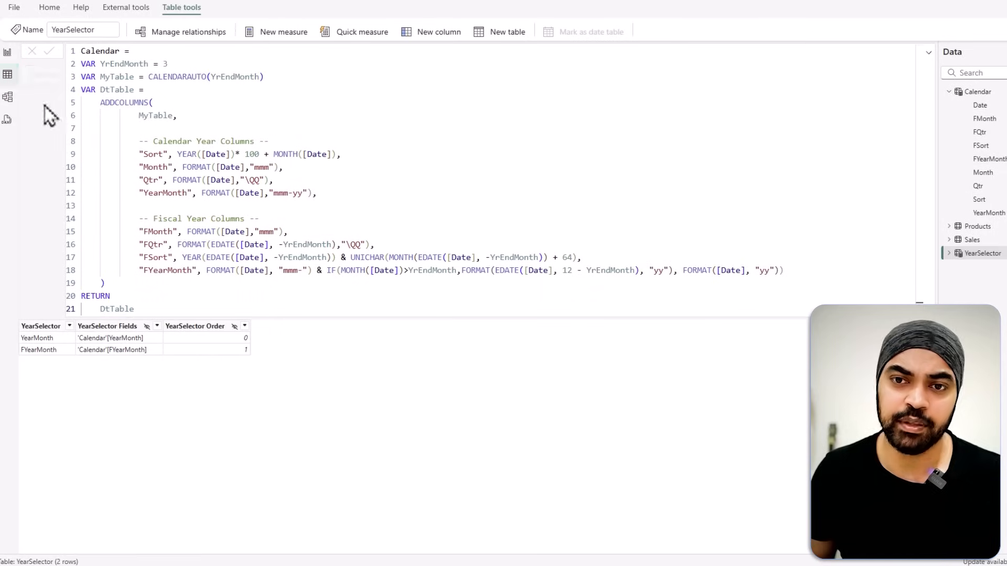
click(969, 255)
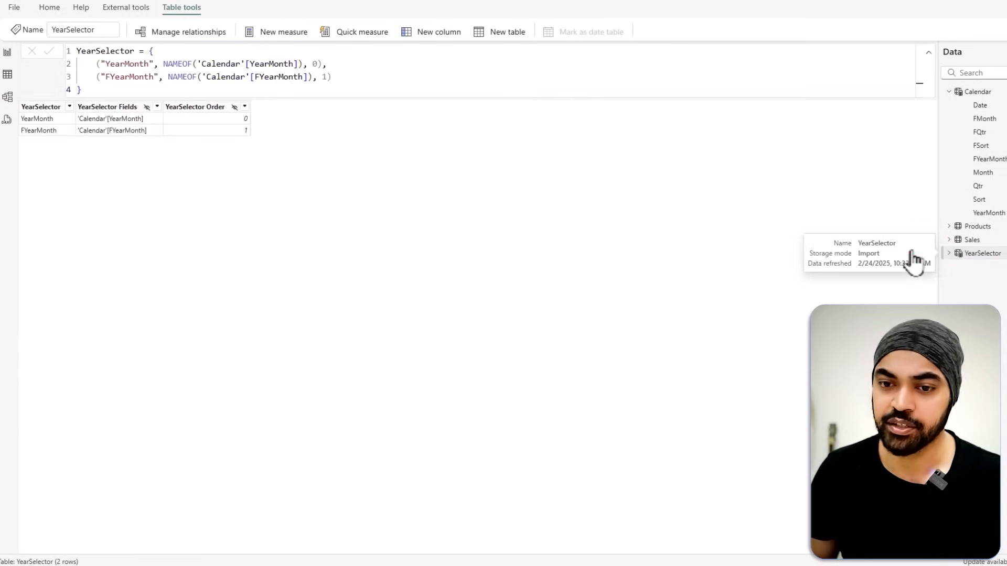
click(249, 77)
scroll(419, 84, up, 4)
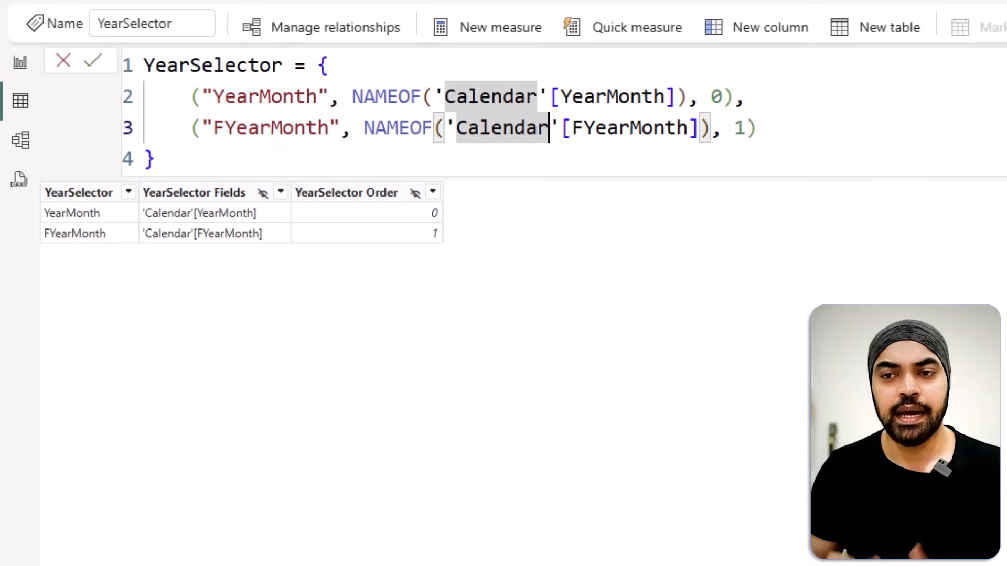
Add a fourth value to each YearSelector tuple, "CY" for YearMonth and "FY" for FYearMonth, and commit the formula.
click(725, 98)
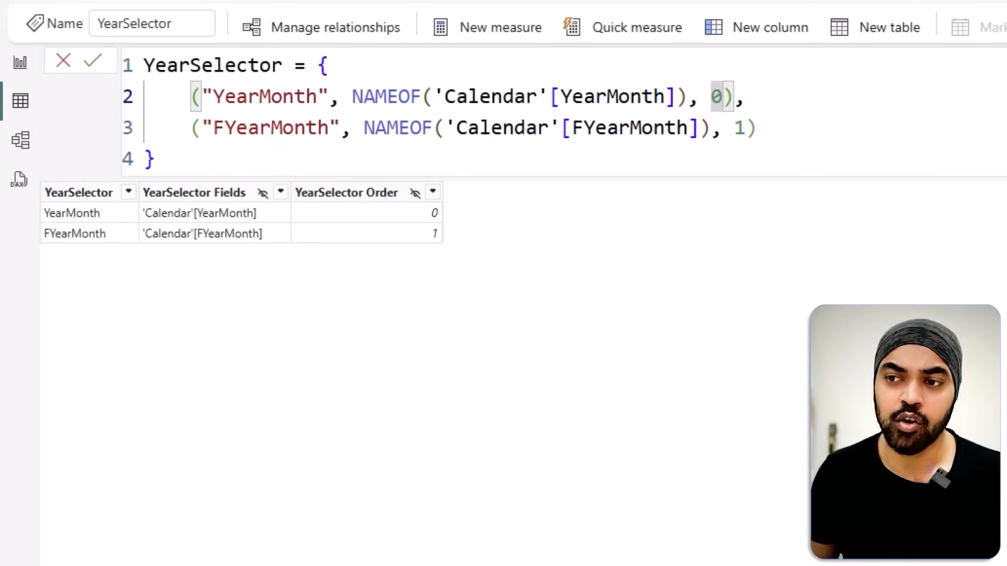
text(, ")
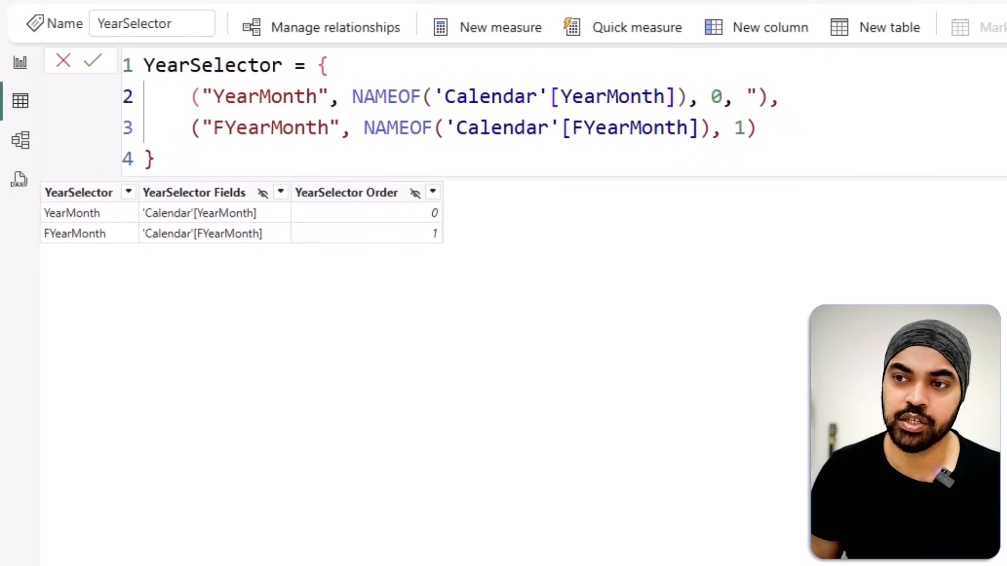
text(CY")
key(Down)
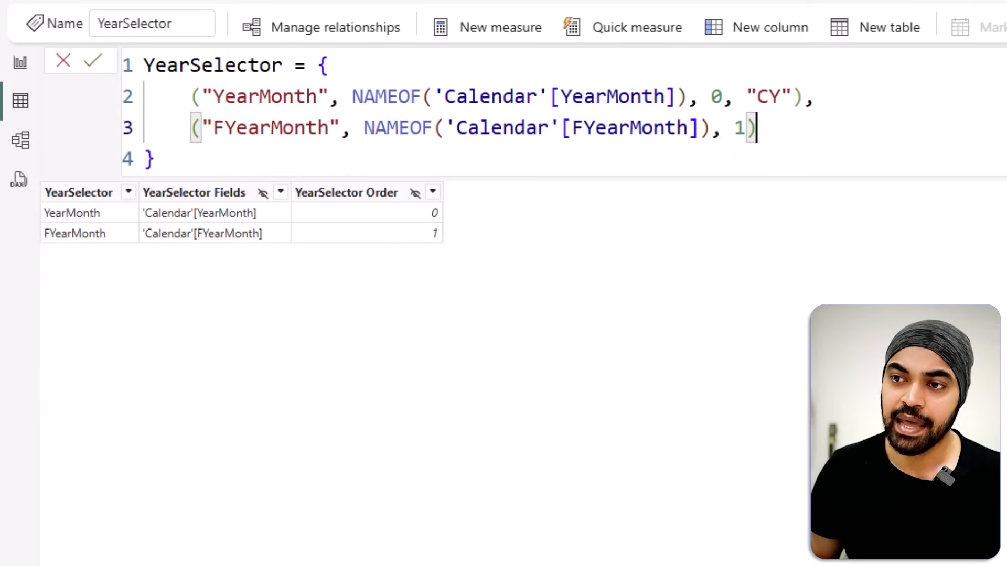
text(, "FY)
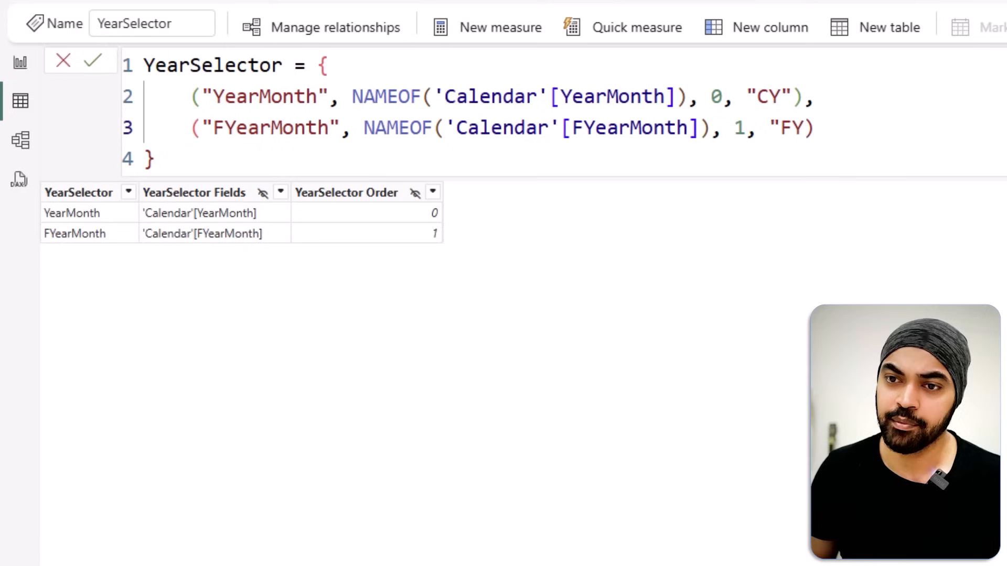
key(Return)
click(834, 133)
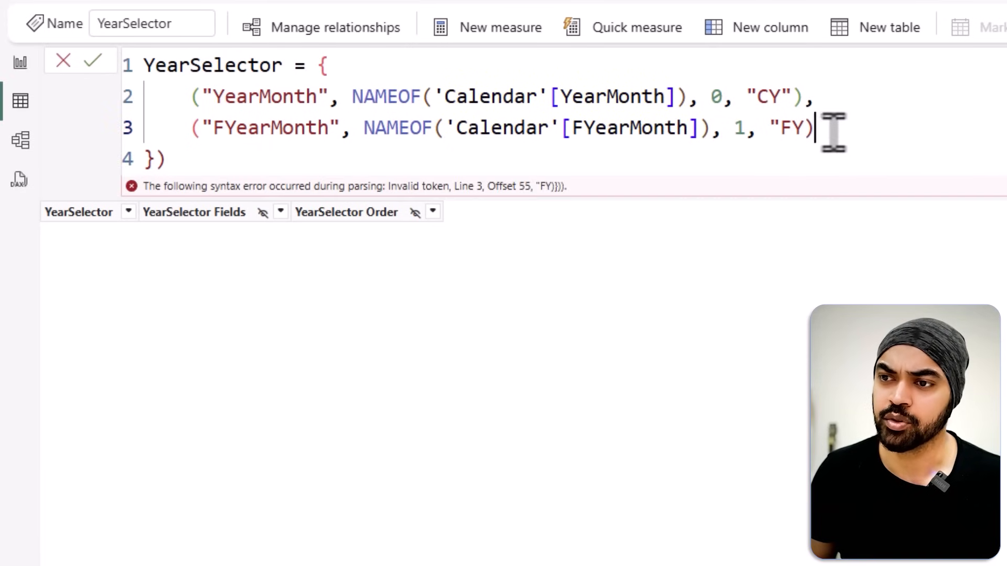
text(FY")
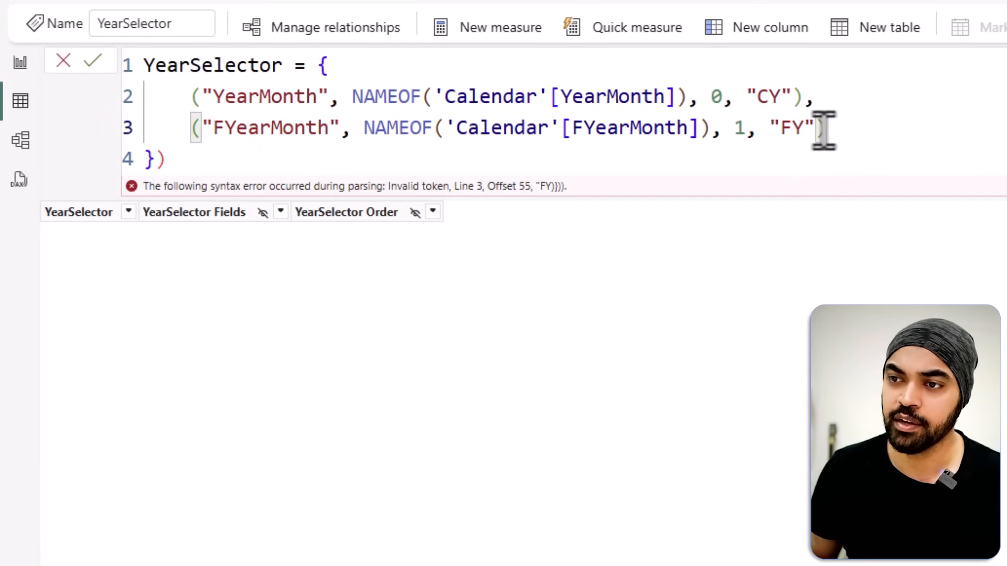
key(Return)
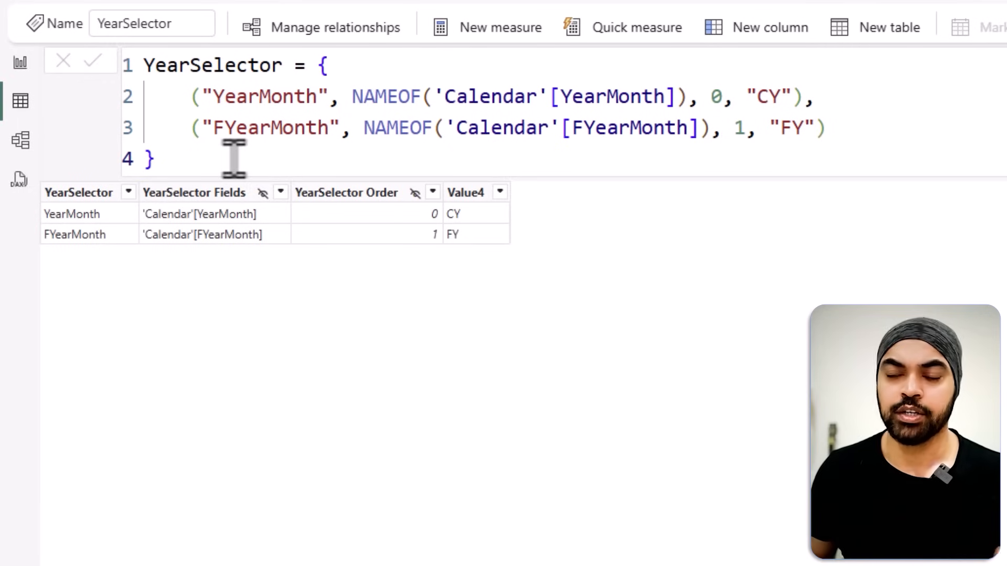
Rename the YearSelector table's new Value4 column as Year.
click(464, 194)
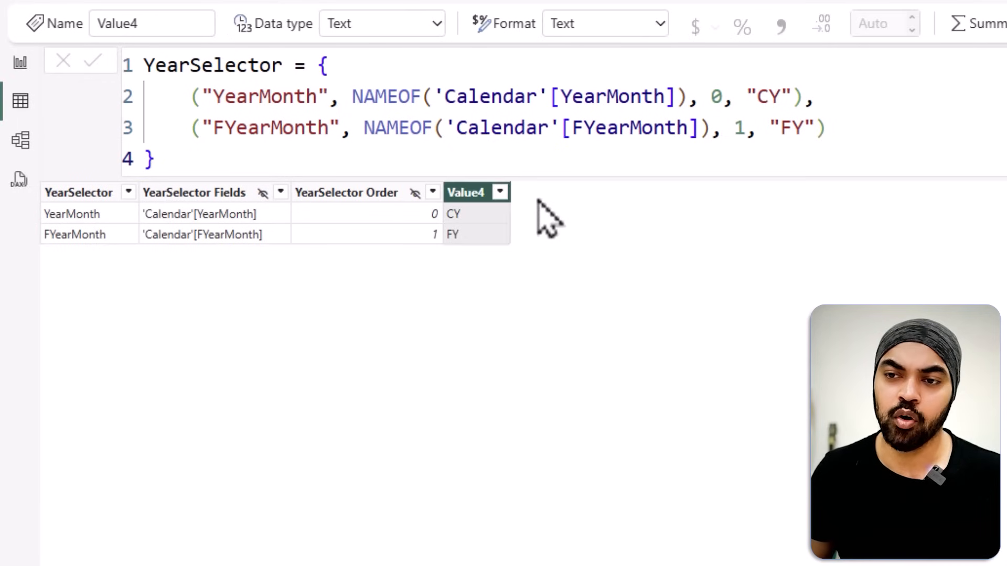
text(Year)
key(Return)
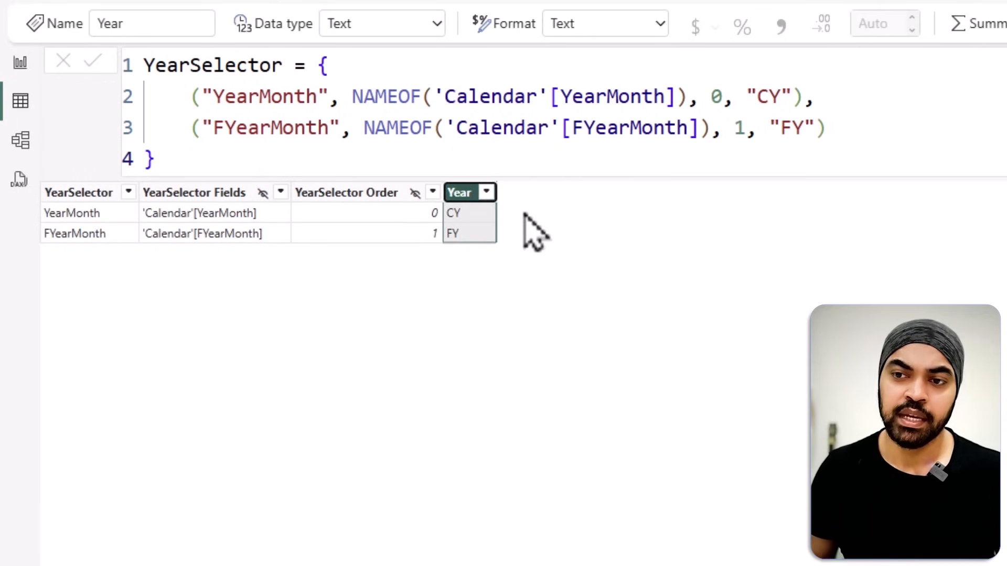
click(462, 217)
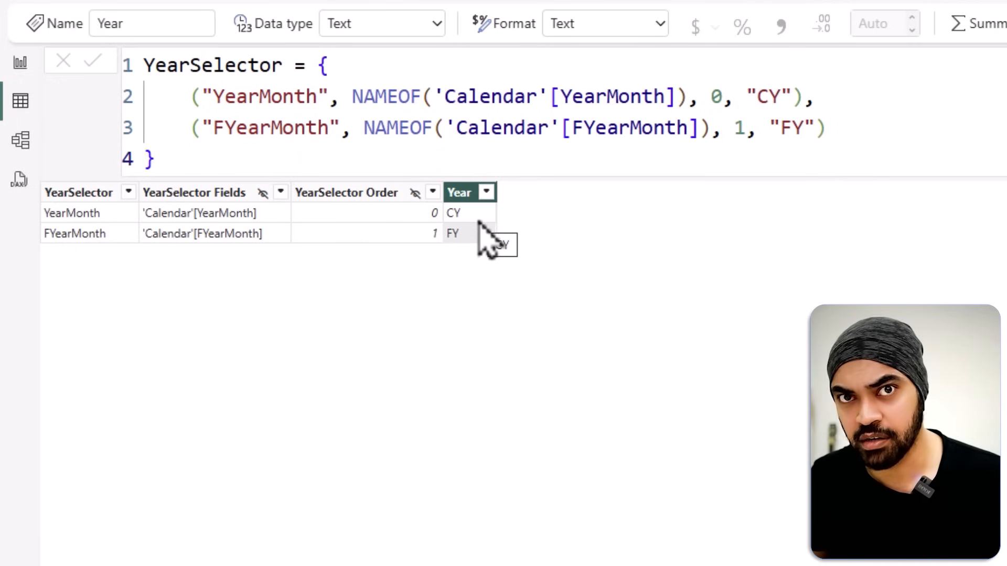
Return to the report and replace the slicer's YearSelector field with the Year column.
click(21, 65)
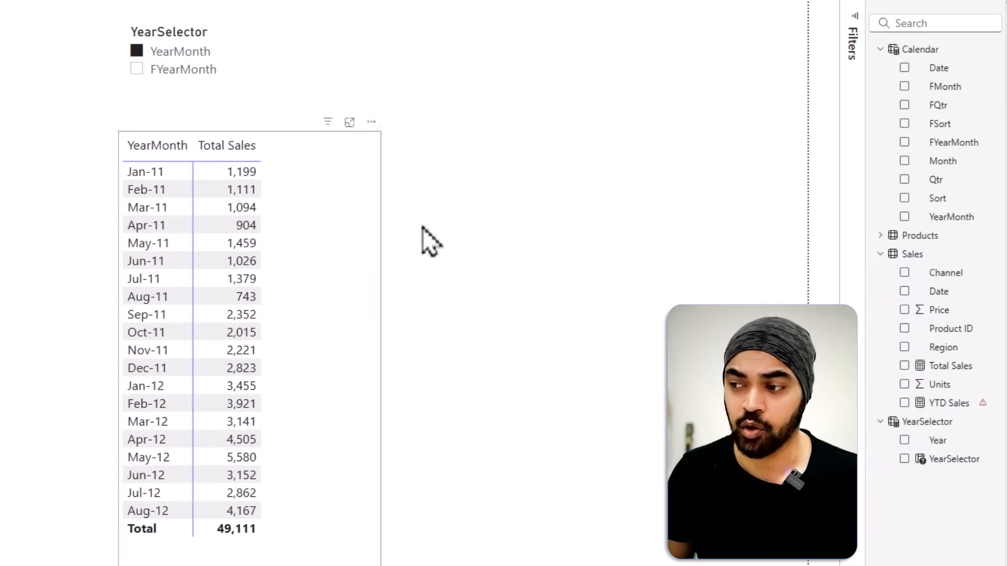
drag(937, 442, 199, 48)
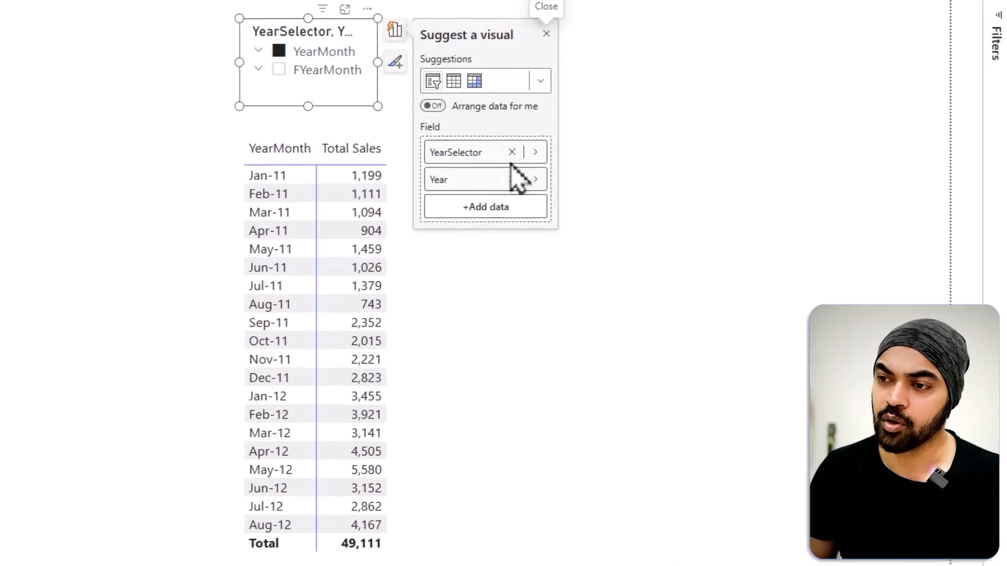
click(383, 150)
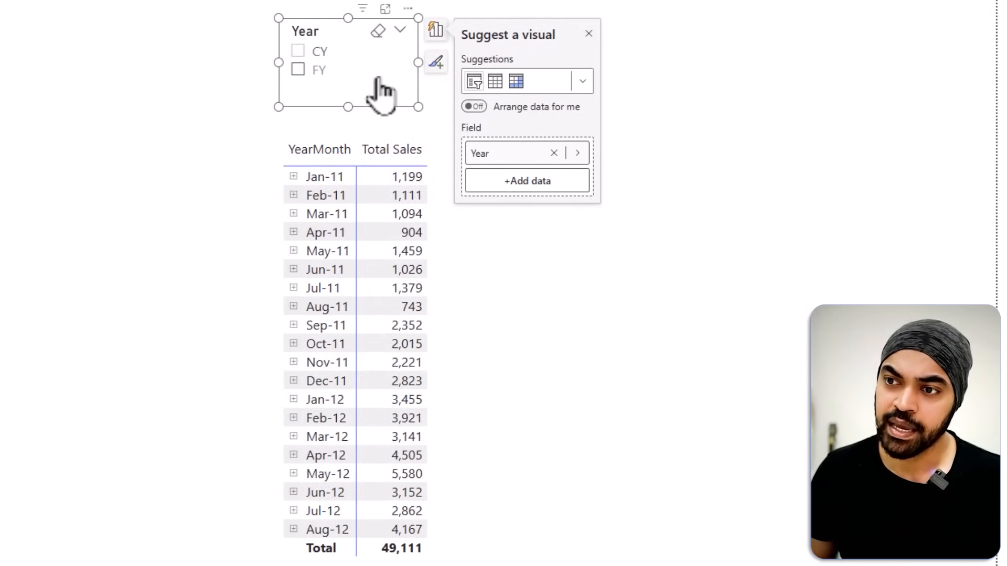
click(778, 307)
Try the Year slicer's CY and FY options on the matrix, and leave FY selected.
click(321, 52)
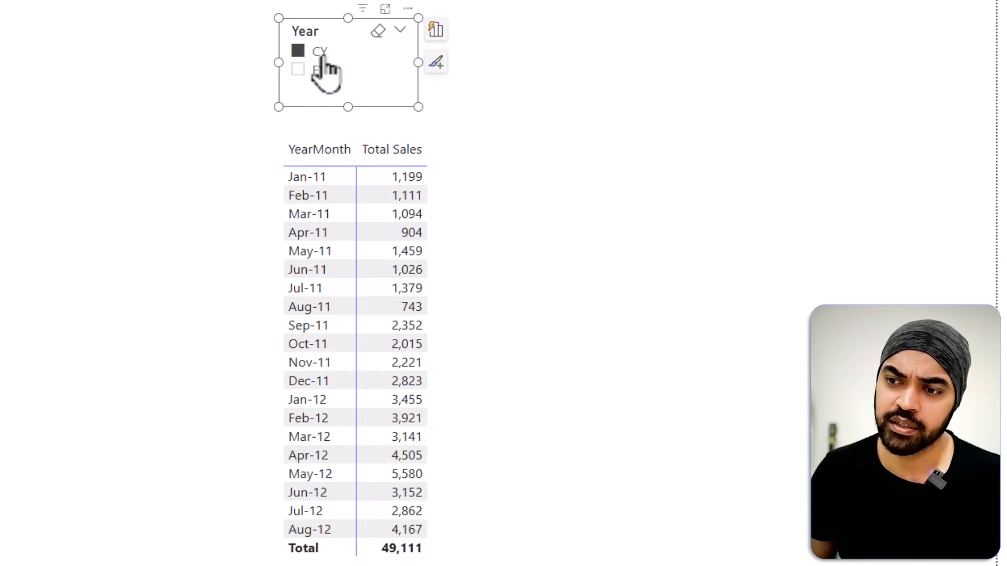
click(320, 69)
click(321, 51)
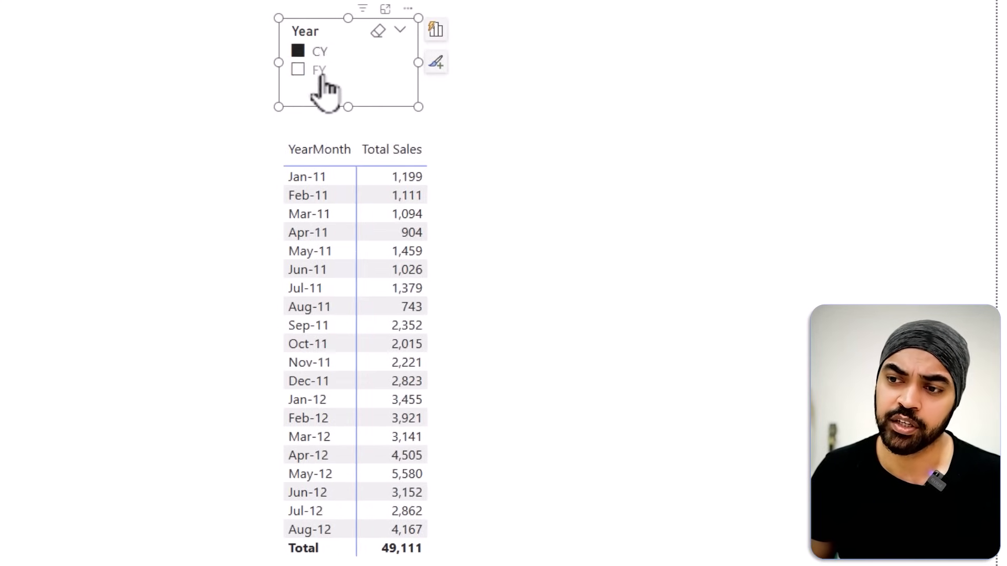
click(320, 69)
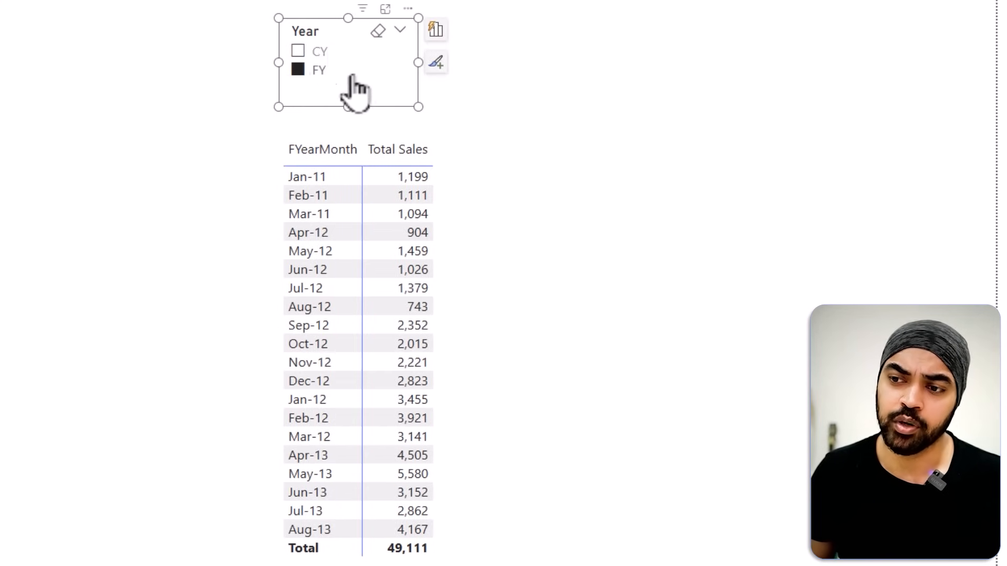
click(728, 240)
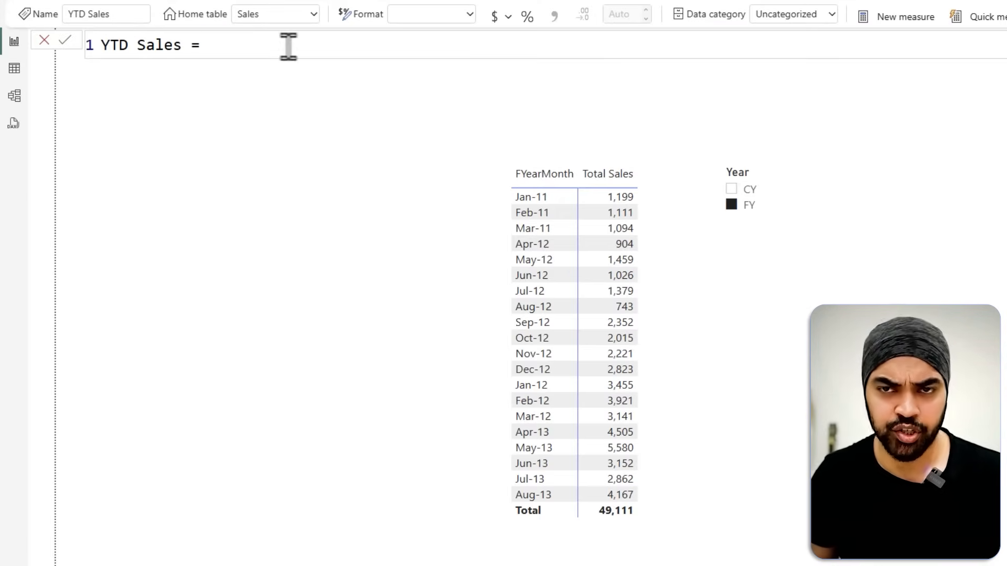
Begin the YTD Sales measure with the TOTALYTD function on a new line of the formula.
key(shift+Return)
text(Tota)
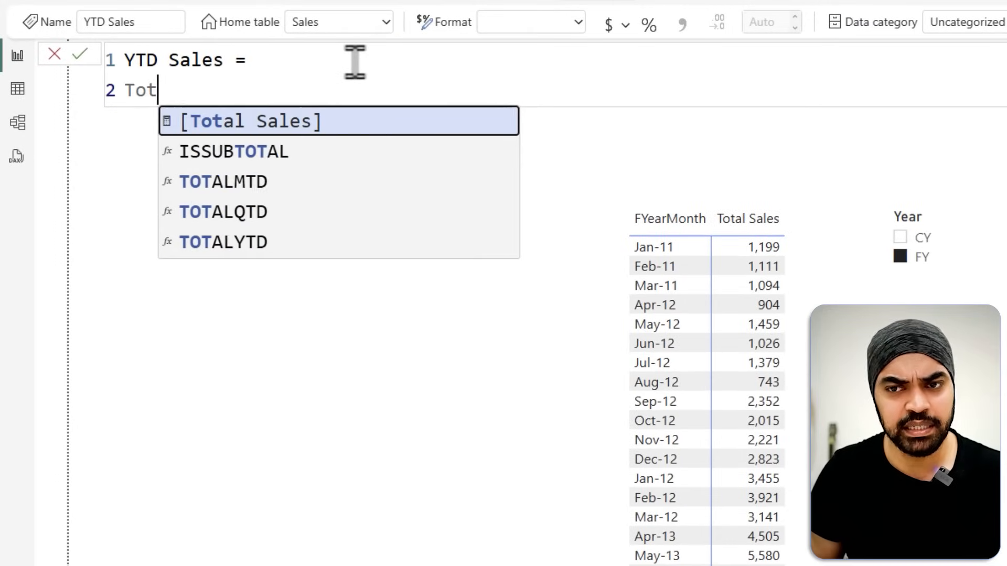
key(Down)
key(Down)
key(Down)
key(Down)
key(Tab)
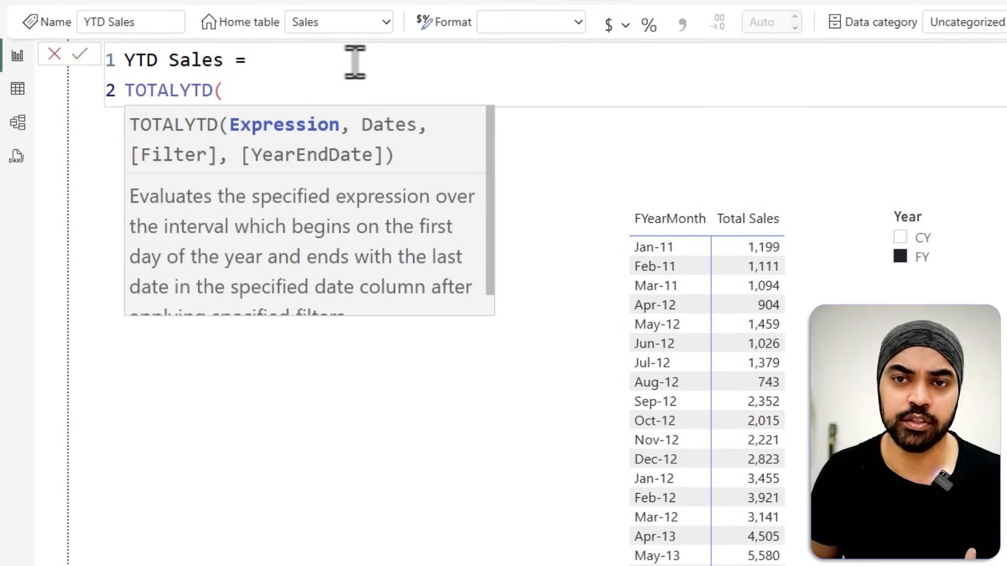
key(shift+Return)
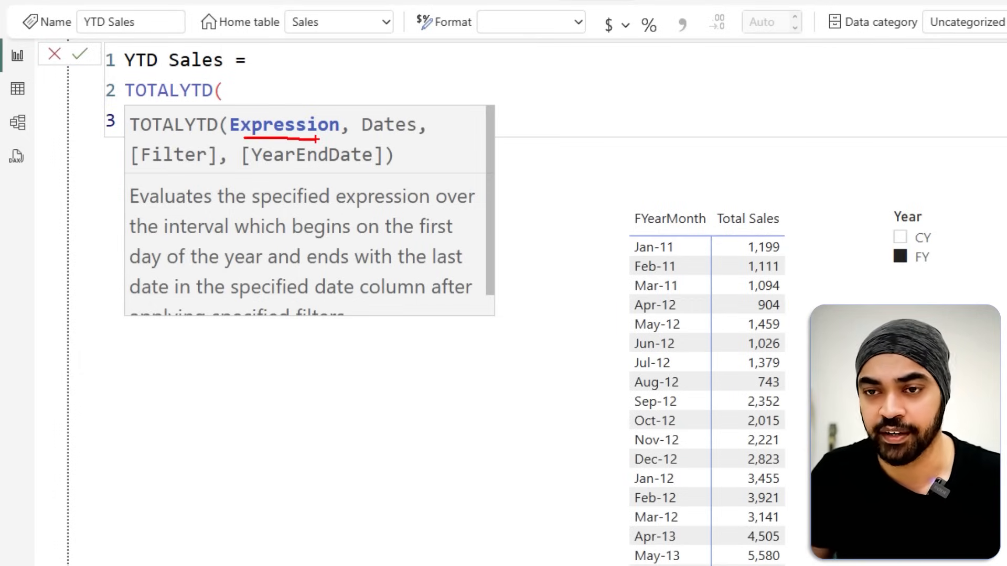
Enter the [Total Sales] measure as the expression of TOTALYTD, on its own indented line.
key(Tab)
text([)
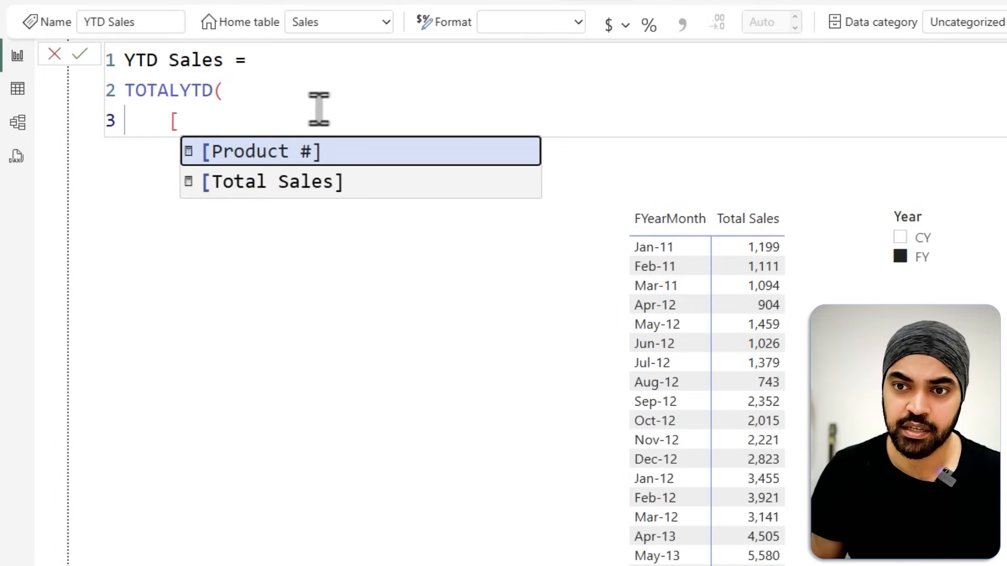
key(Down)
key(Tab)
text(,)
key(shift+Return)
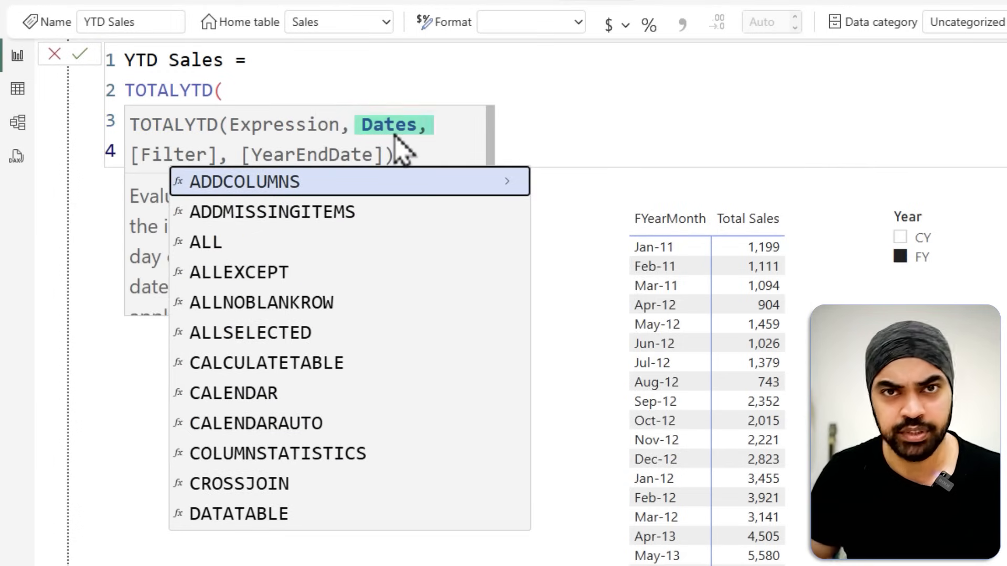
Supply 'Calendar'[Date] as the dates argument of TOTALYTD, then close and commit the YTD Sales measure.
key(Escape)
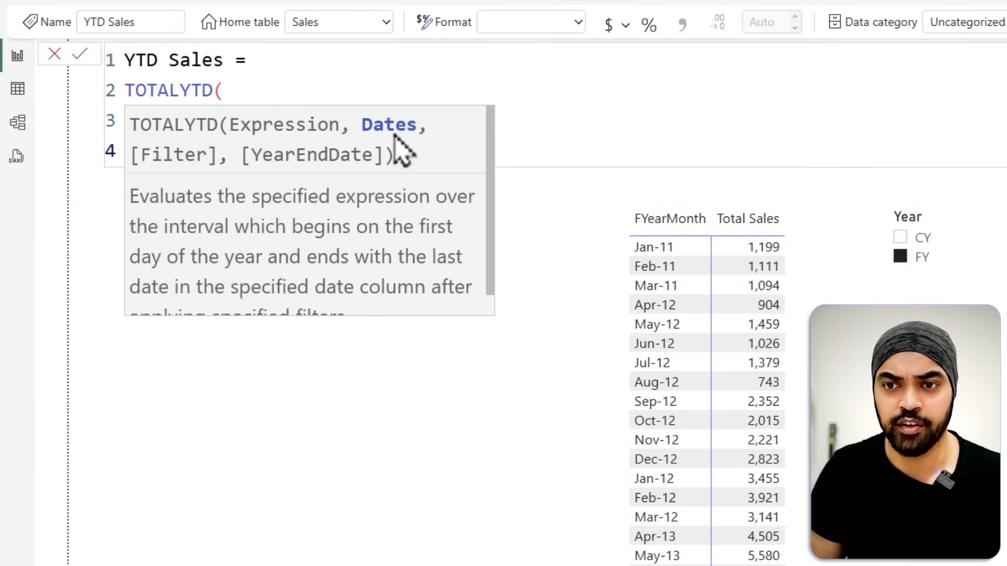
key(Escape)
text(cale)
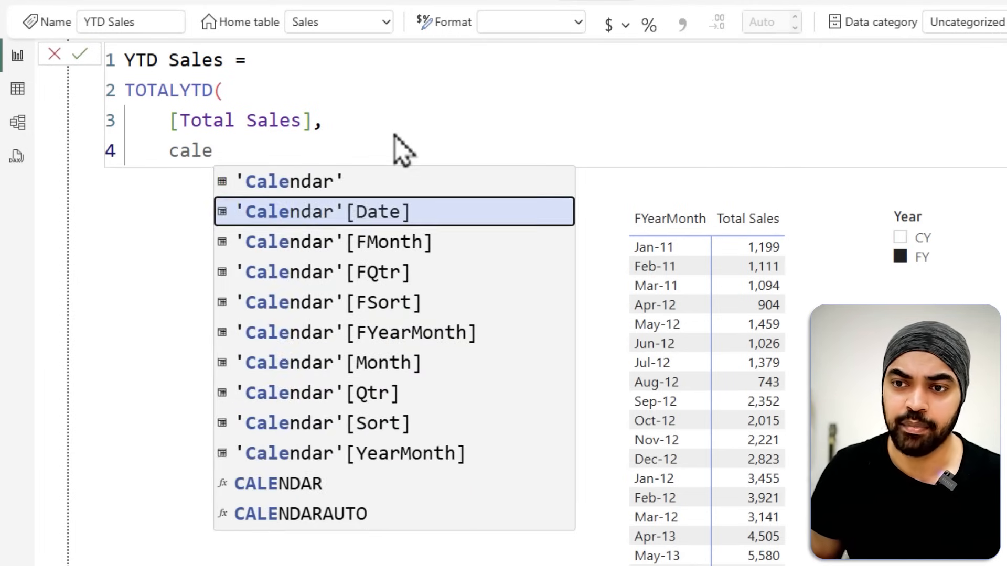
key(Tab)
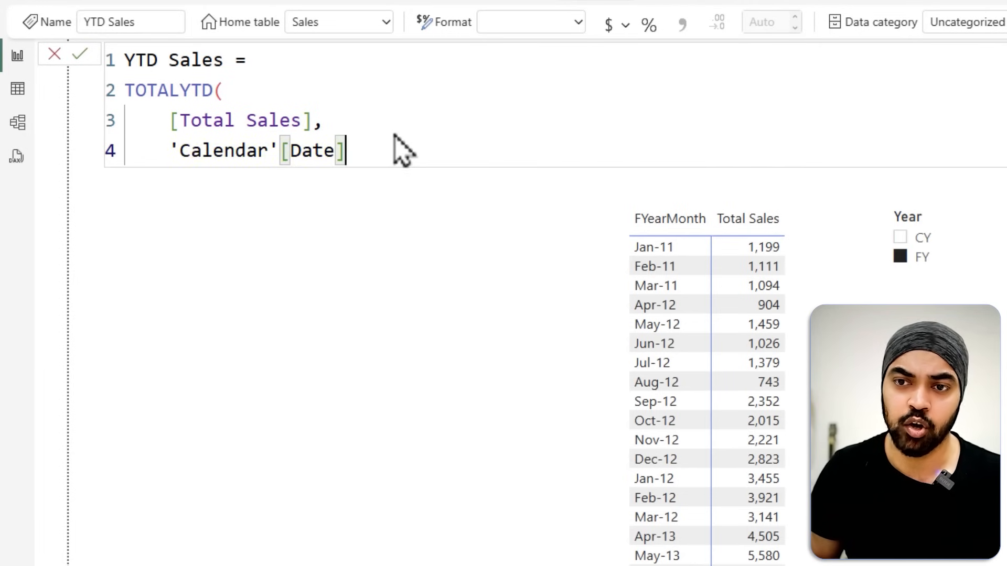
key(Return)
text())
key(Return)
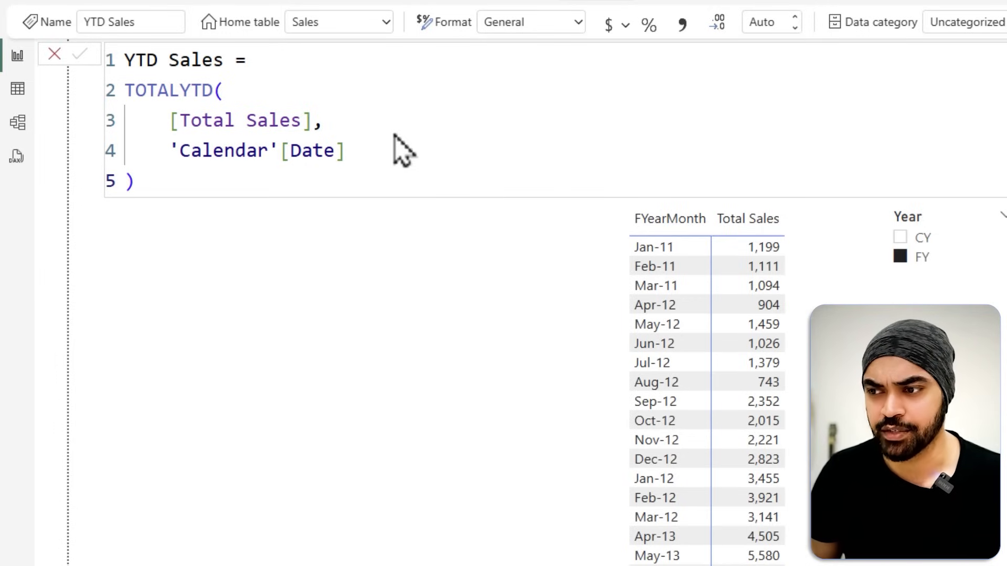
Add the YTD Sales measure to the matrix values and widen the matrix to fit the extra column.
drag(886, 283, 317, 155)
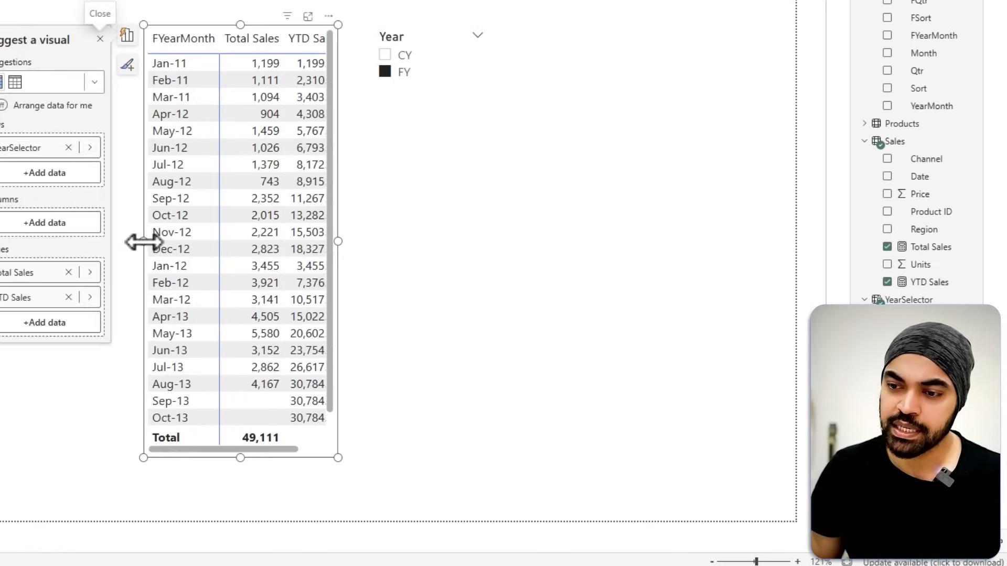
drag(143, 241, 115, 252)
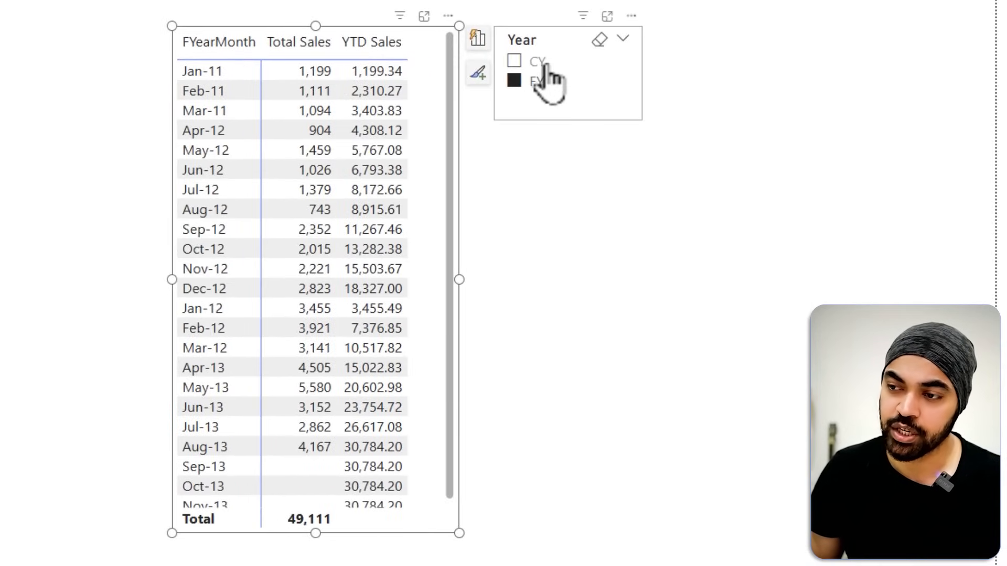
Set the Year slicer to CY and check how YTD Sales accumulates and restarts across the calendar years in the matrix.
click(545, 63)
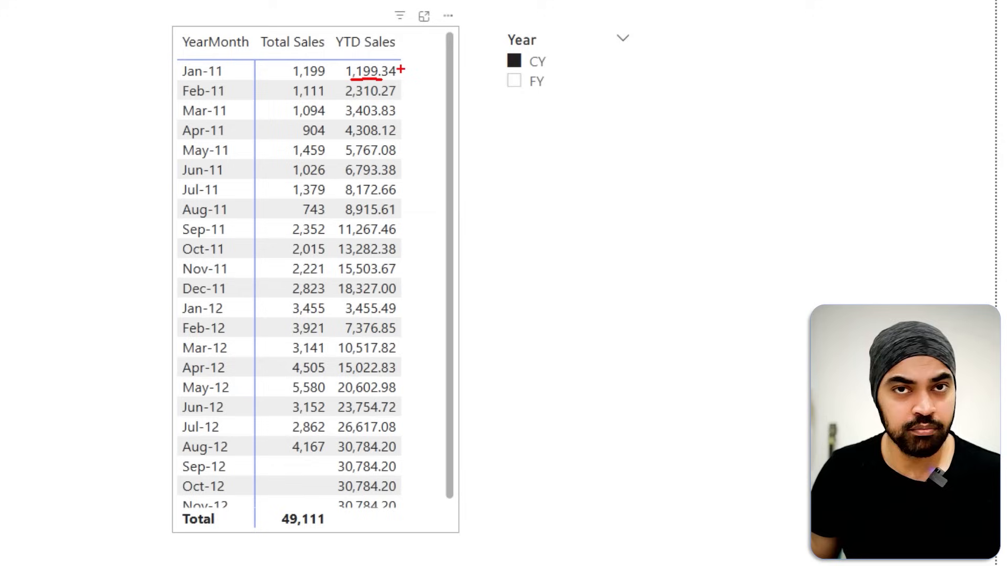
drag(403, 104, 400, 275)
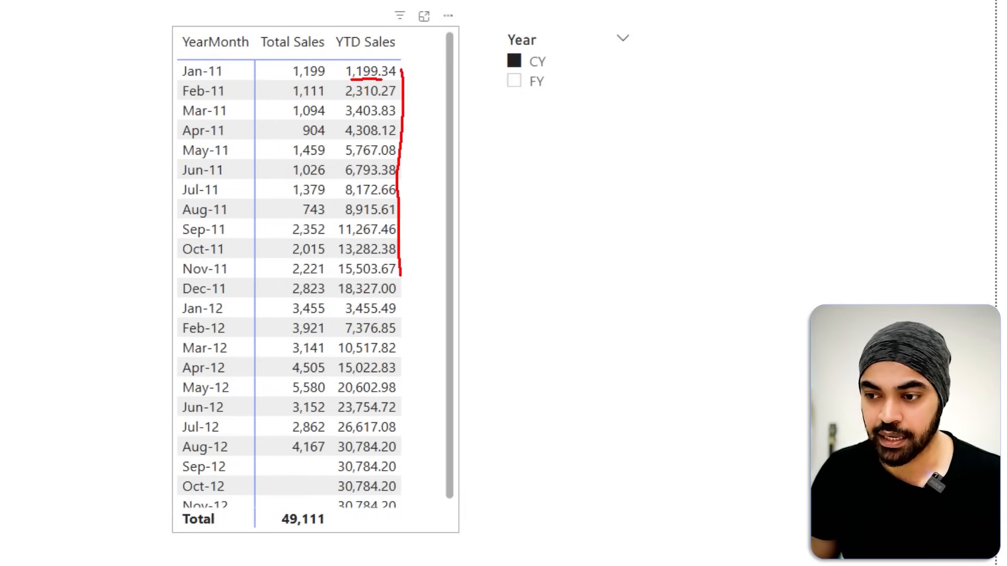
key(Escape)
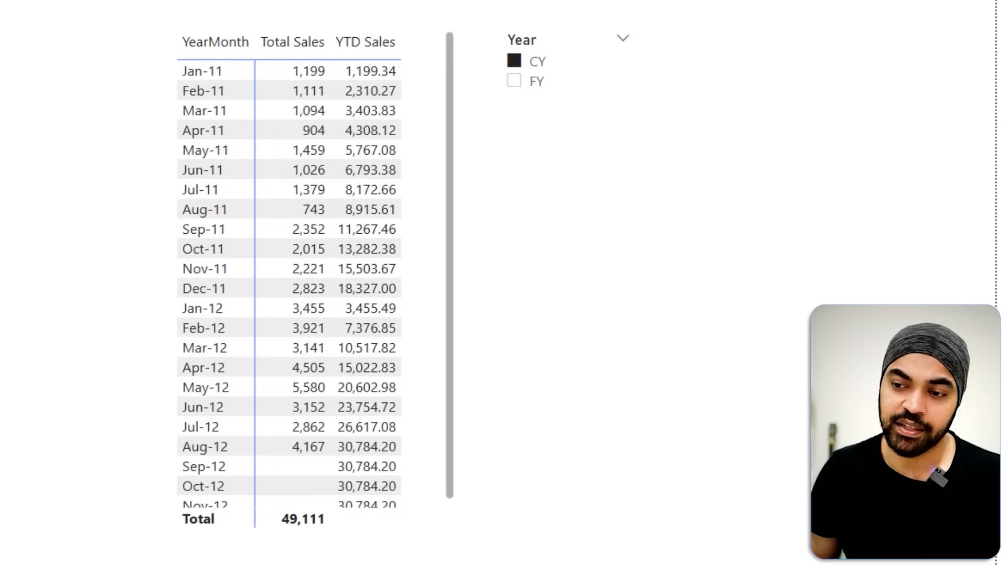
key(ctrl+2)
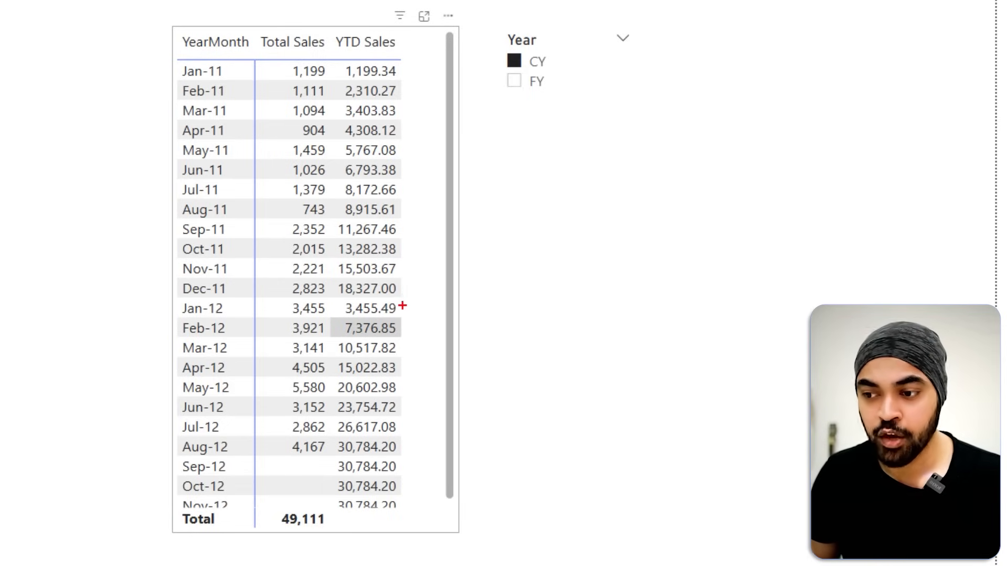
drag(402, 305, 404, 362)
key(Escape)
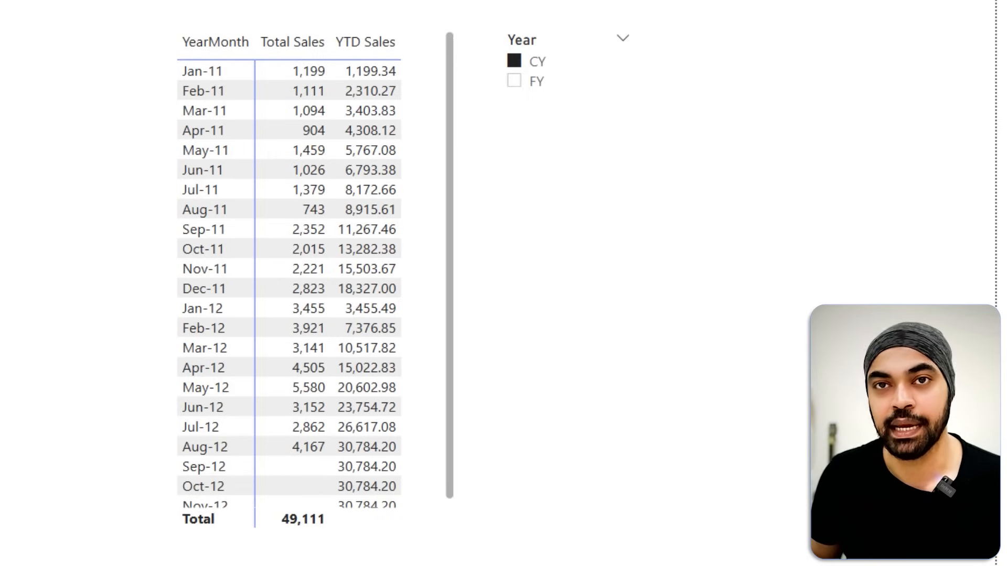
Set the Year slicer to FY and check the YTD Sales values around each March-to-April fiscal year boundary.
click(538, 84)
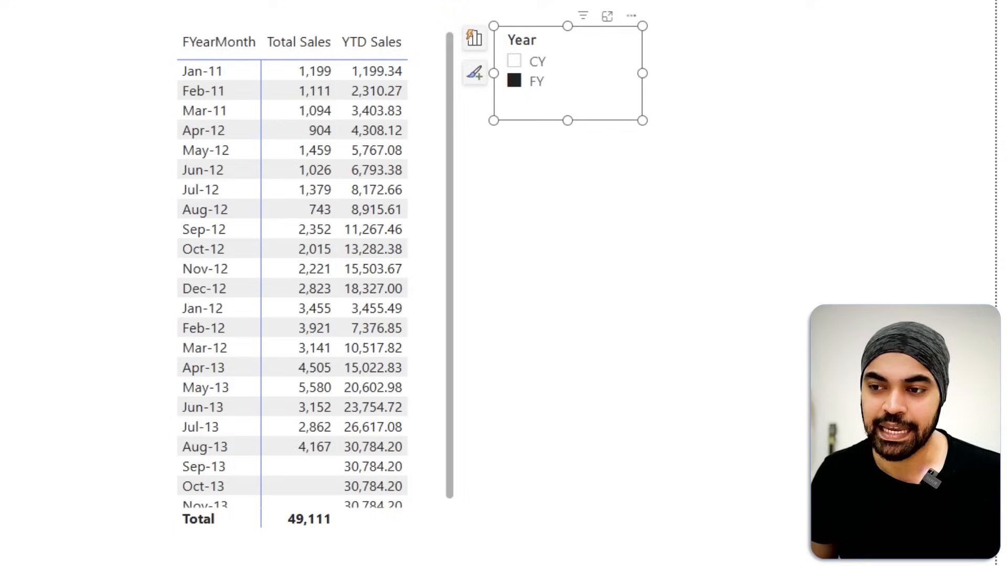
drag(184, 120, 414, 120)
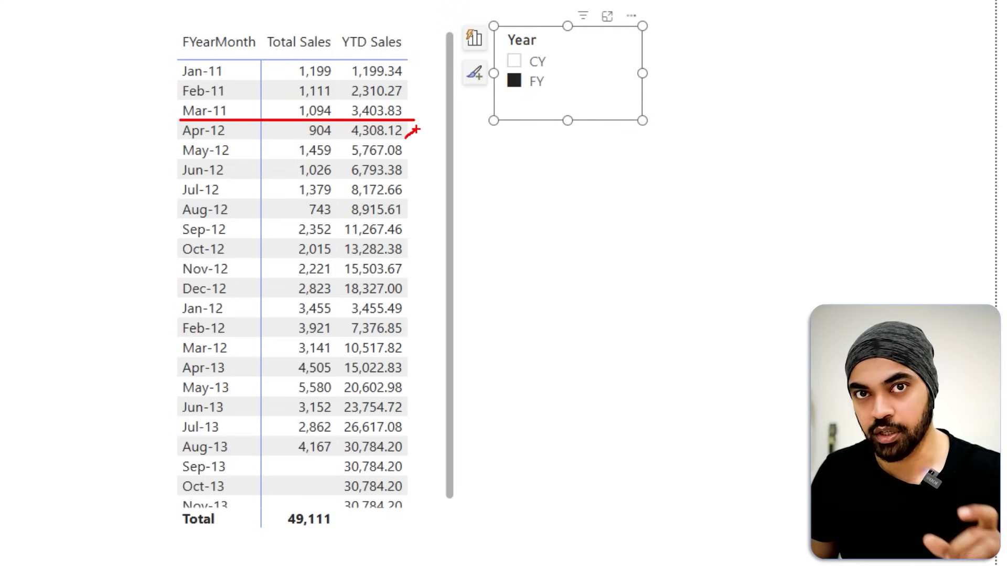
drag(412, 131, 416, 202)
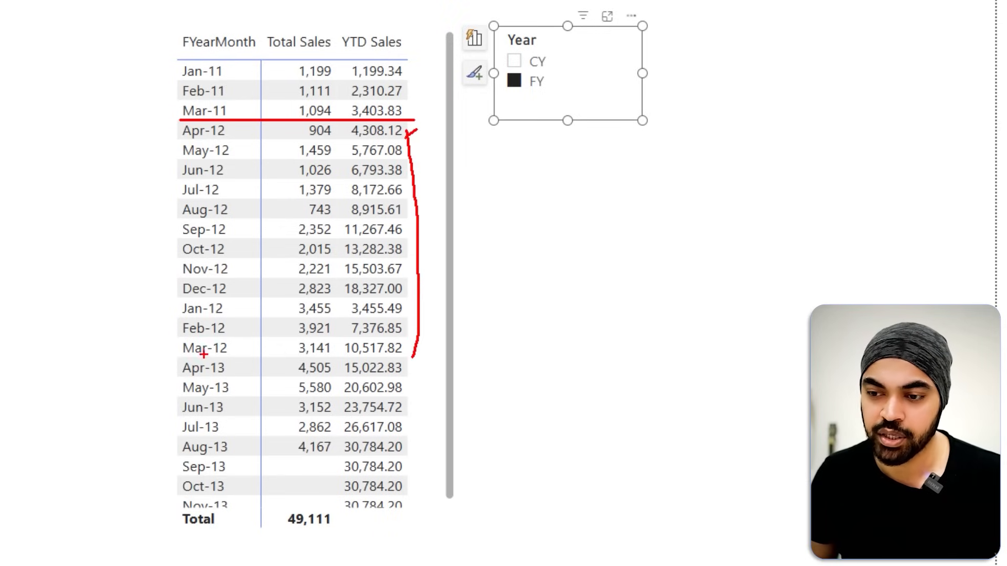
drag(175, 359, 412, 362)
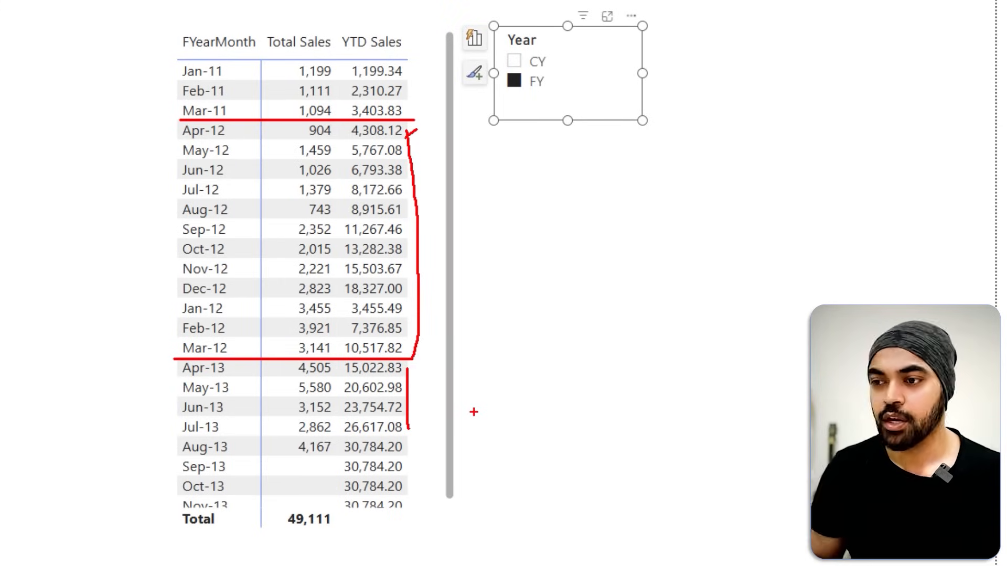
key(Escape)
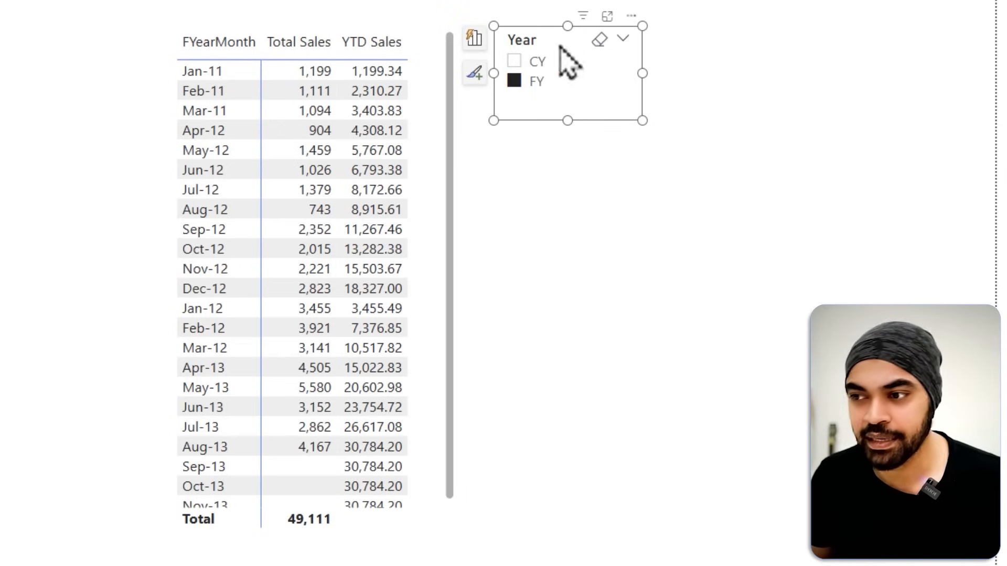
Toggle the Year slicer to CY and back to FY to compare the two year types.
click(535, 65)
click(537, 83)
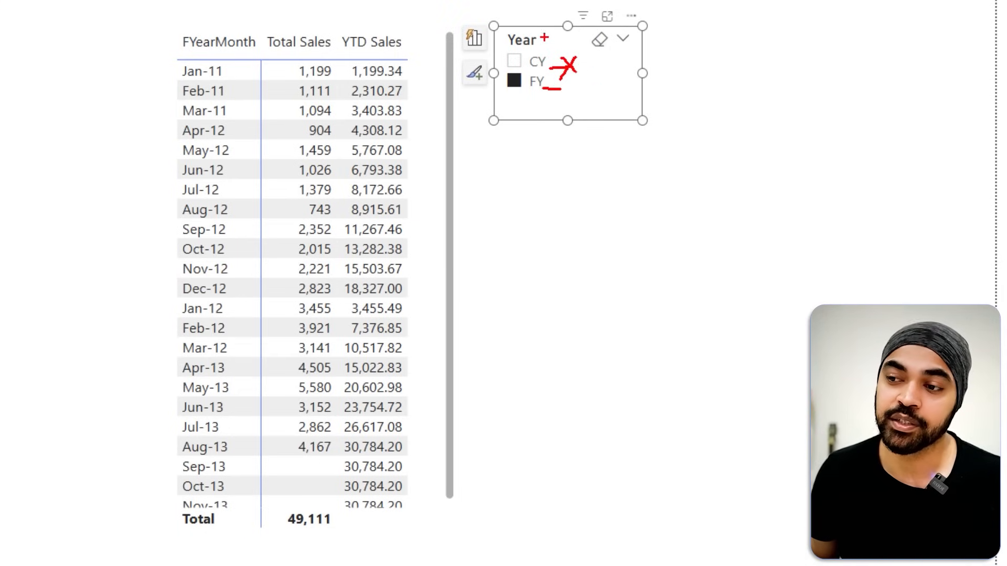
mouse_move(502, 27)
mouse_down()
mouse_move(500, 109)
mouse_move(574, 75)
mouse_move(531, 28)
mouse_up()
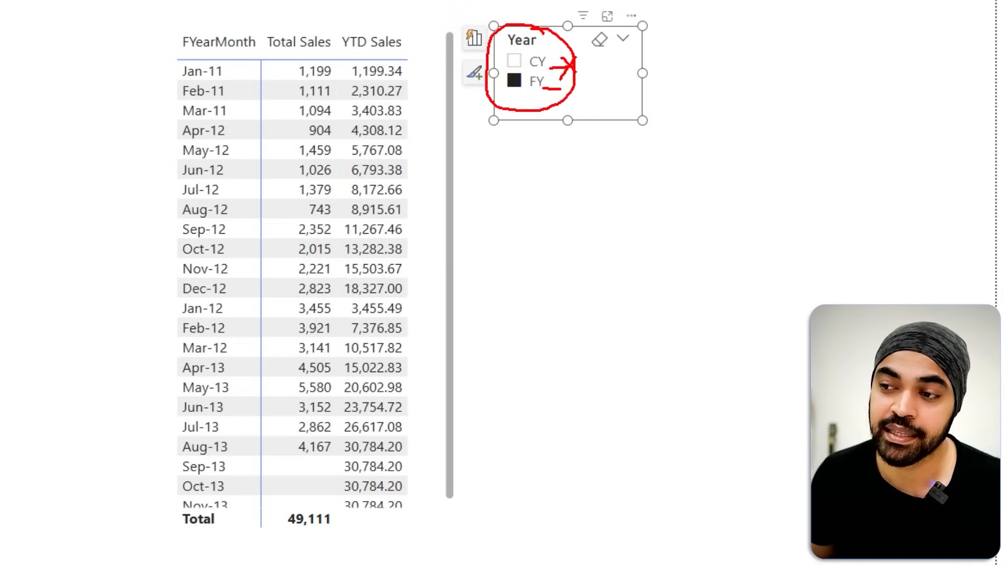
key(Escape)
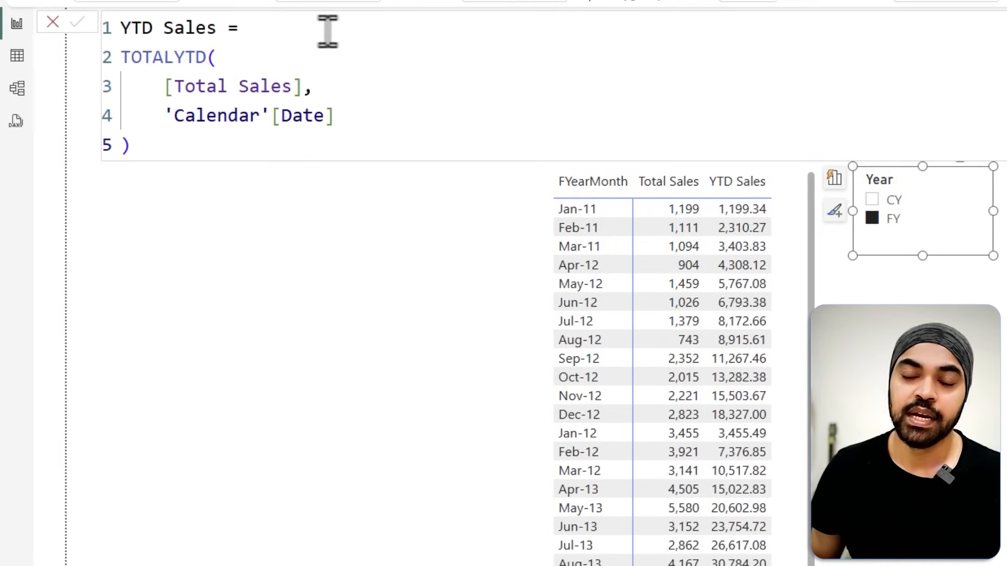
Declare a YearSelected variable on a new line above TOTALYTD in the YTD Sales measure, starting it with the SELECTEDVALUE function.
click(326, 31)
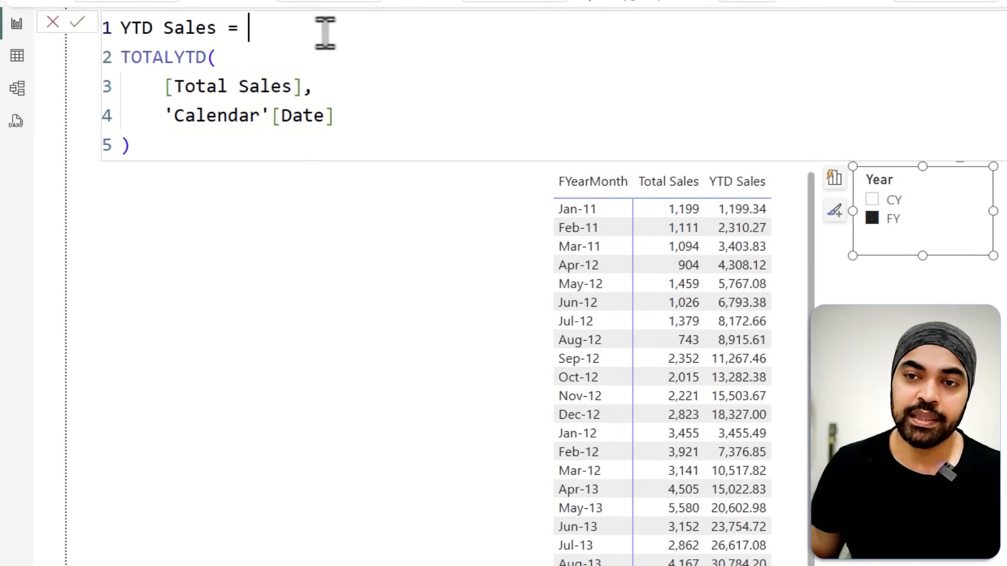
key(shift+Return)
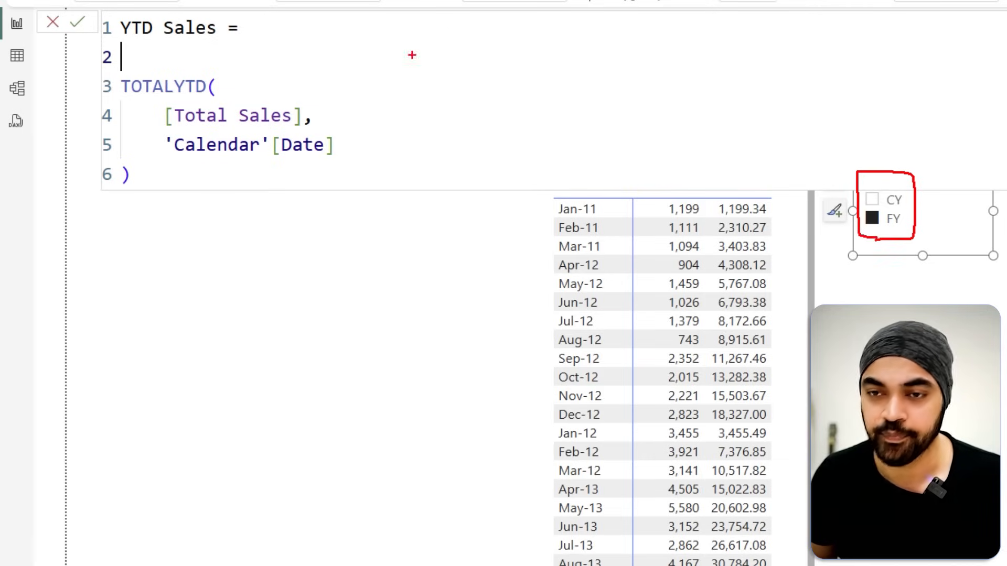
key(Escape)
text(VAR )
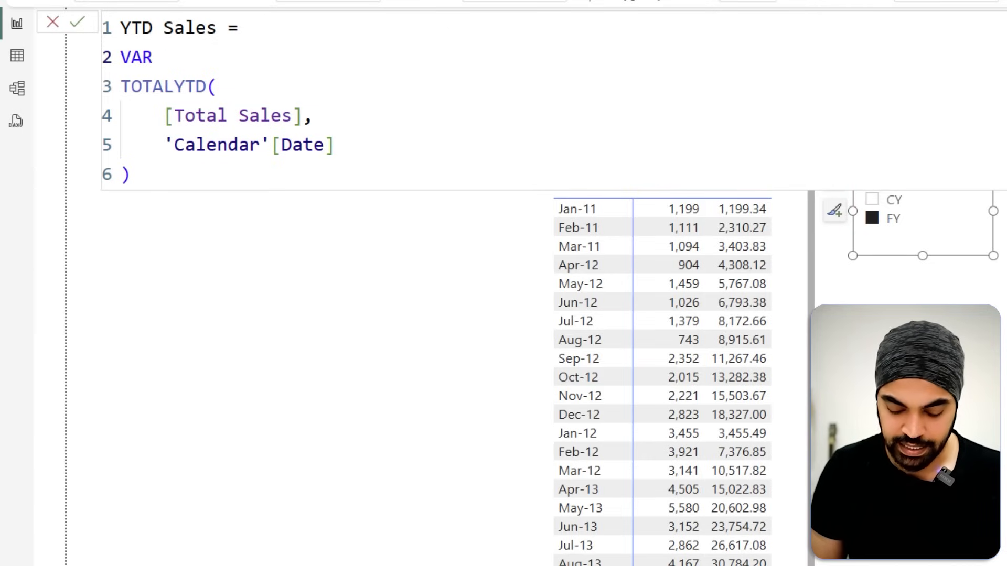
text(YearSelected = sele)
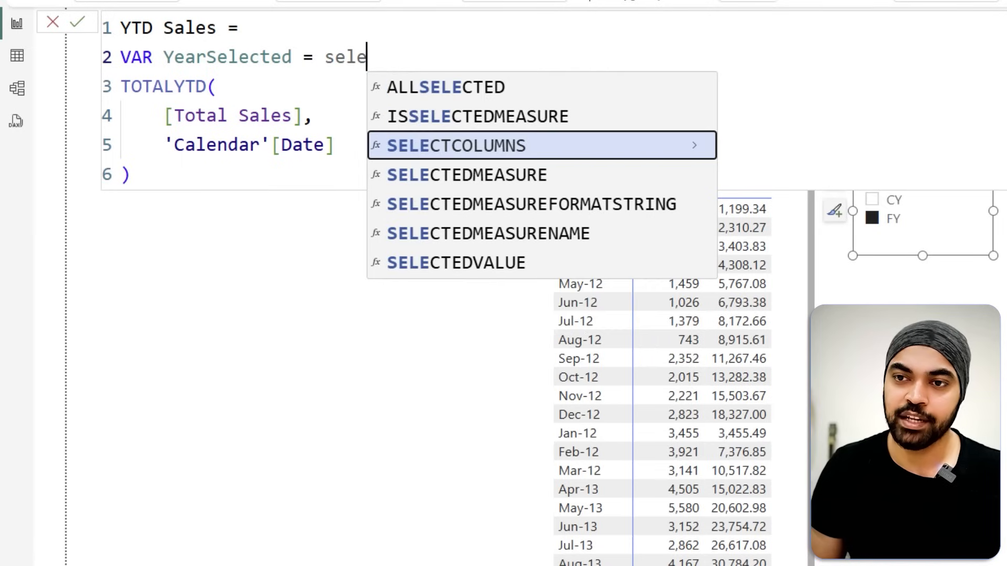
key(Down)
key(Down)
key(Down)
key(Down)
key(Tab)
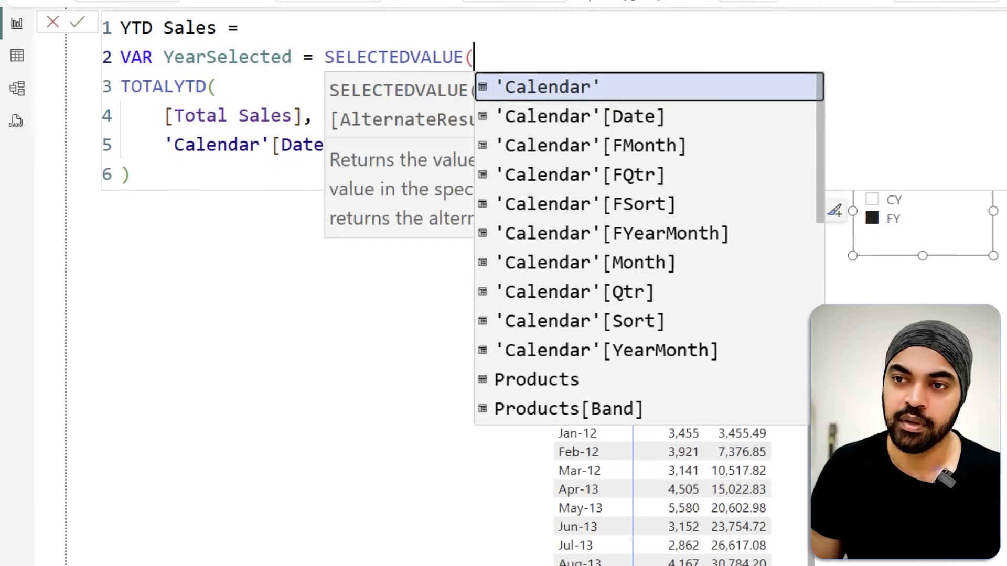
Supply YearSelector[Year] as the column argument of SELECTEDVALUE and close the function.
text(year)
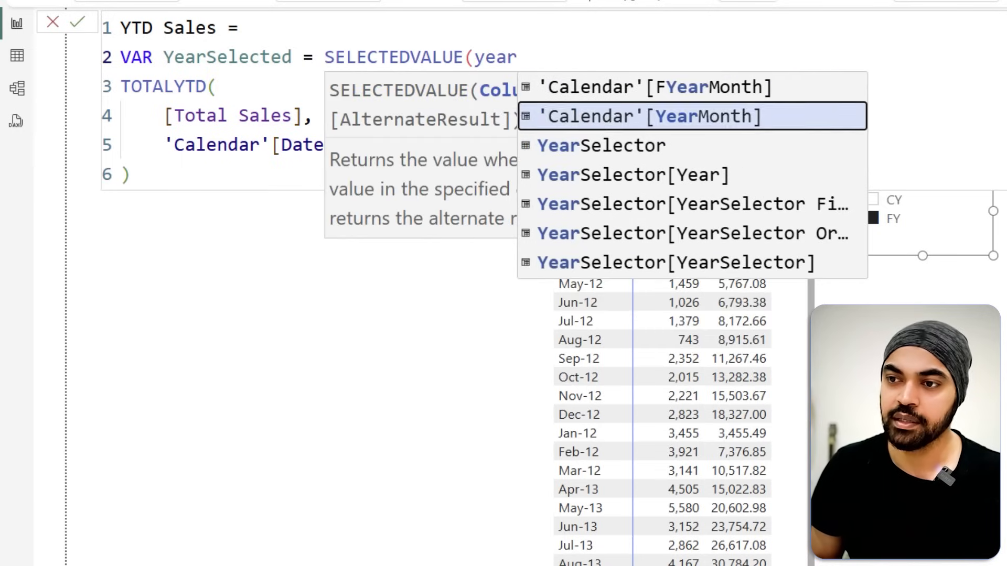
key(Down)
key(Down)
key(Tab)
text())
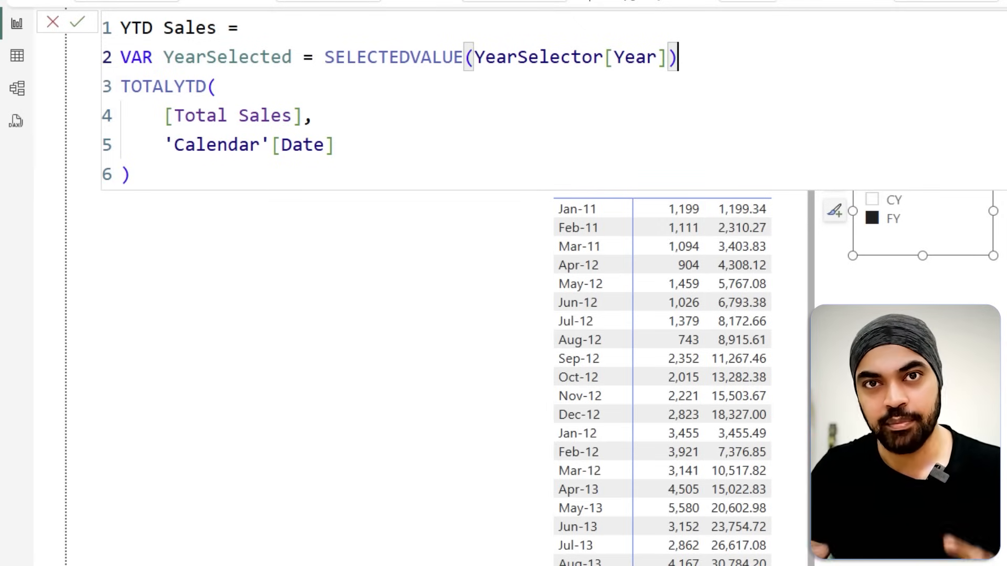
key(ctrl+2)
drag(885, 234, 887, 274)
mouse_move(885, 234)
mouse_down()
mouse_move(875, 246)
mouse_move(899, 245)
mouse_up()
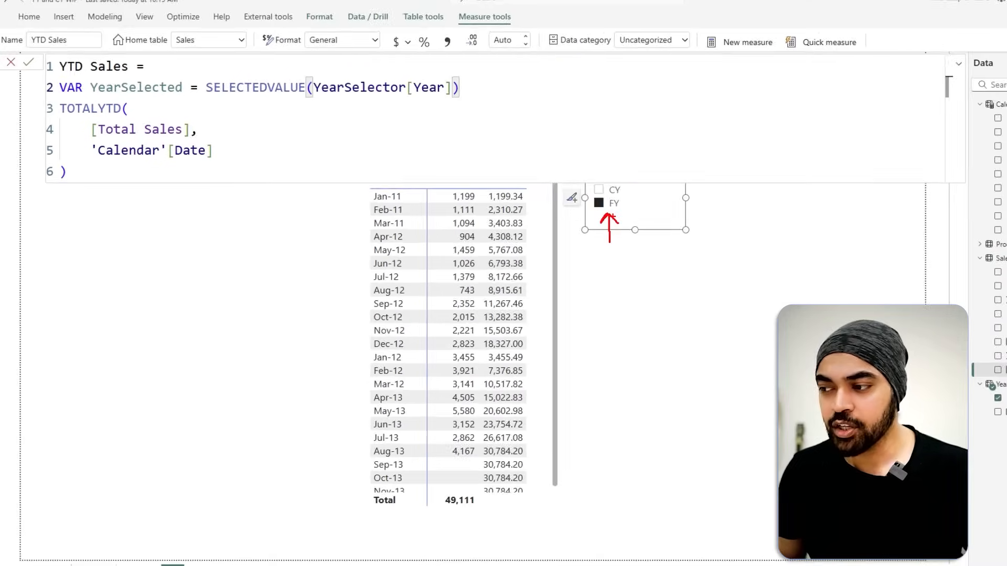
mouse_move(939, 396)
mouse_down()
mouse_move(995, 411)
mouse_move(881, 426)
mouse_move(346, 113)
mouse_up()
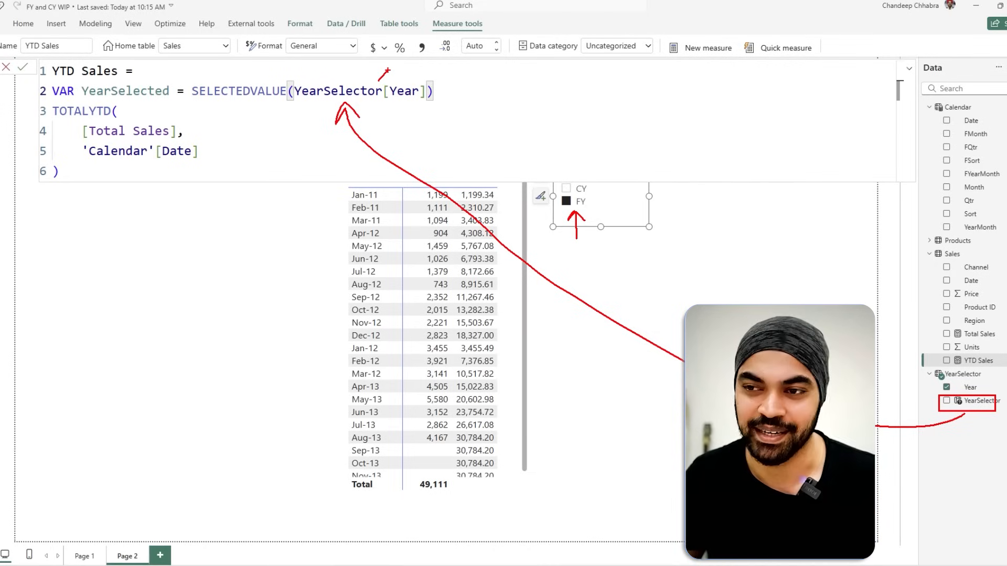
key(Escape)
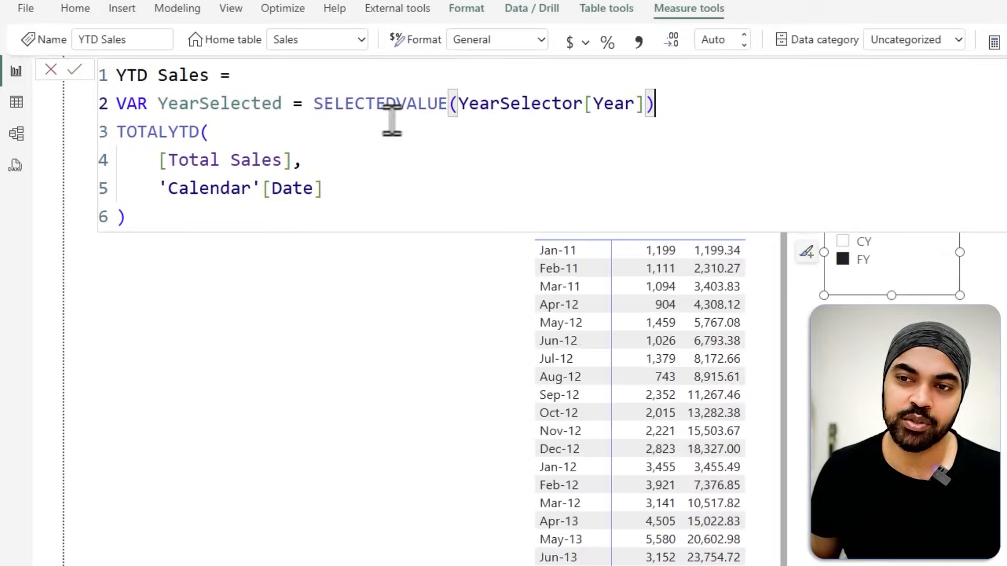
drag(318, 116, 620, 112)
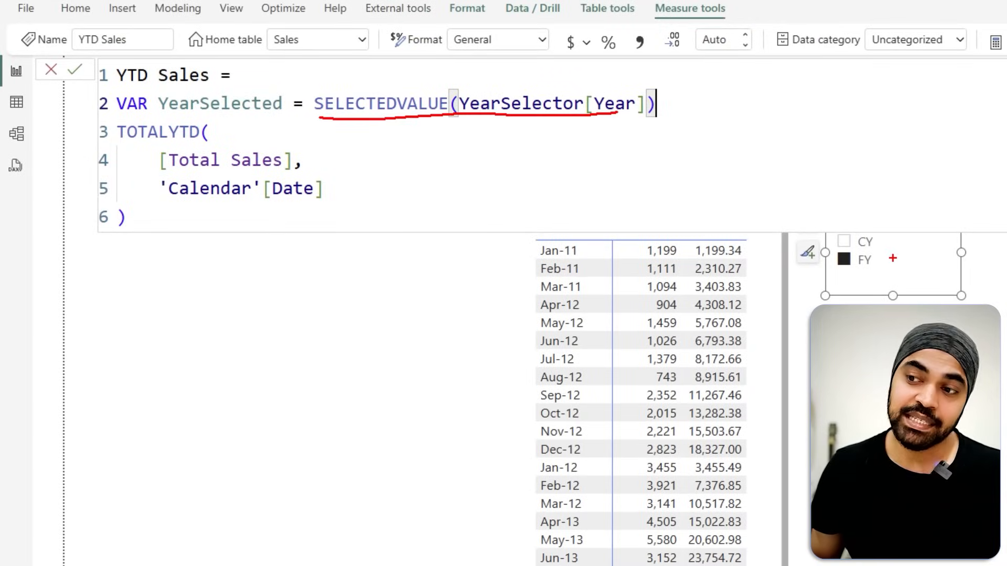
key(Escape)
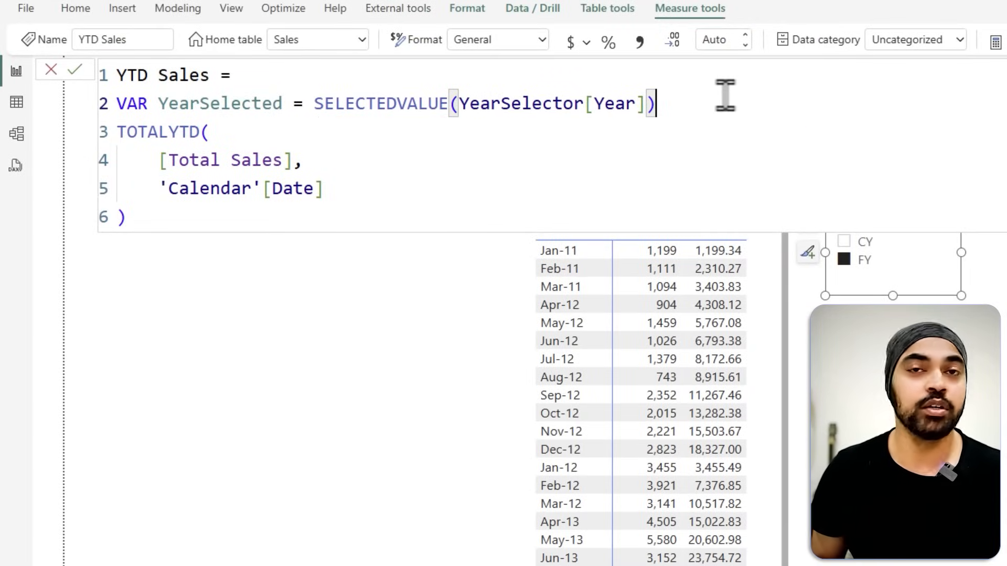
Add "CY" as the alternate result of SELECTEDVALUE in the YearSelected variable.
key(Left)
text(, )
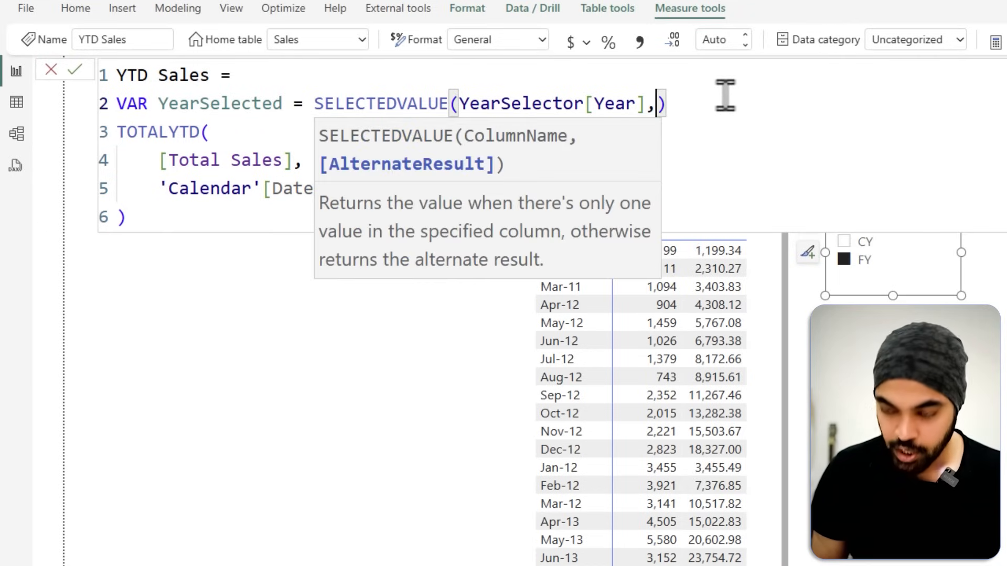
text("CY")
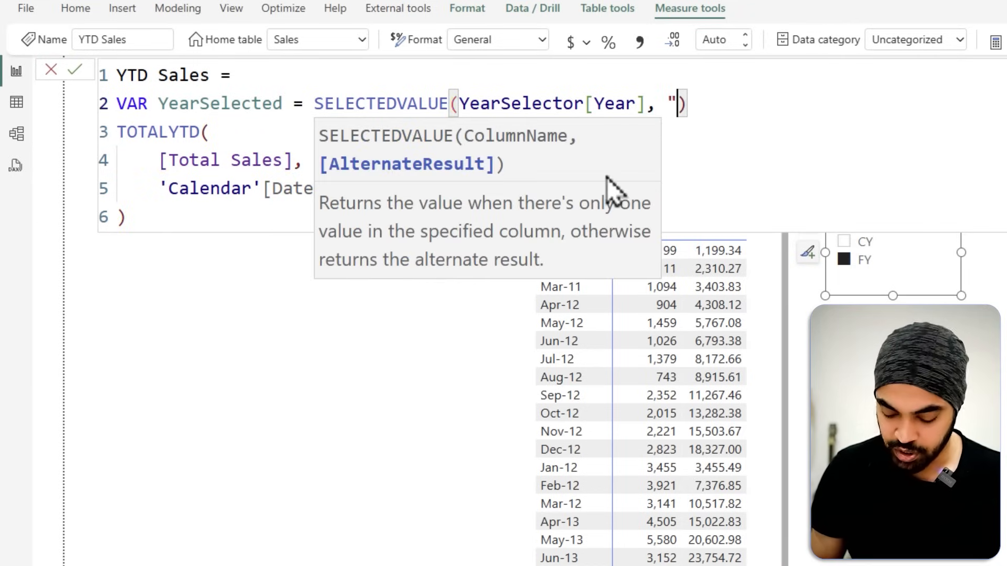
key(Right)
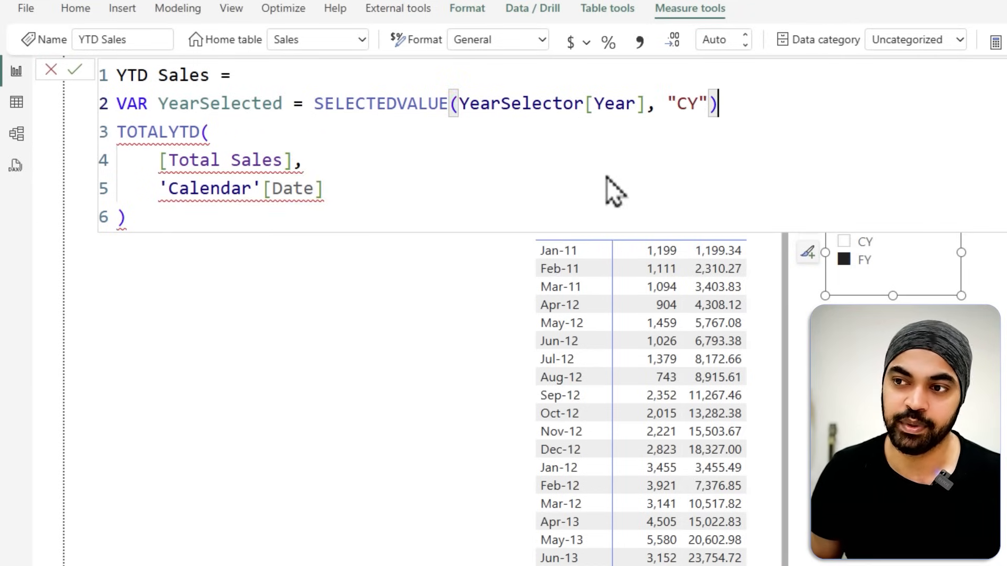
Declare a Calc variable on the line below YearSelected and indent the existing TOTALYTD block one level beneath it.
key(Return)
text(REU)
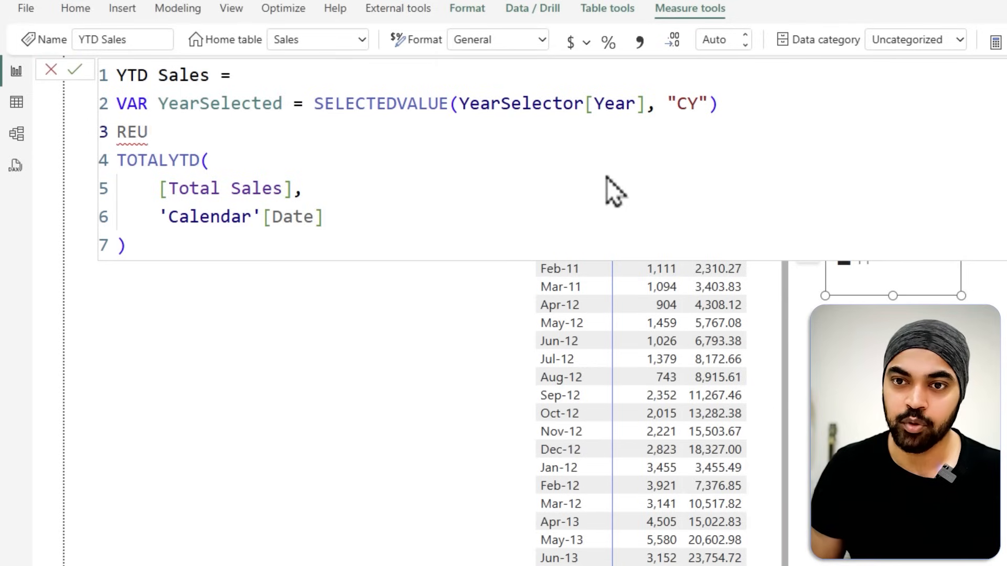
key(BackSpace)
key(BackSpace)
key(BackSpace)
text(VAR )
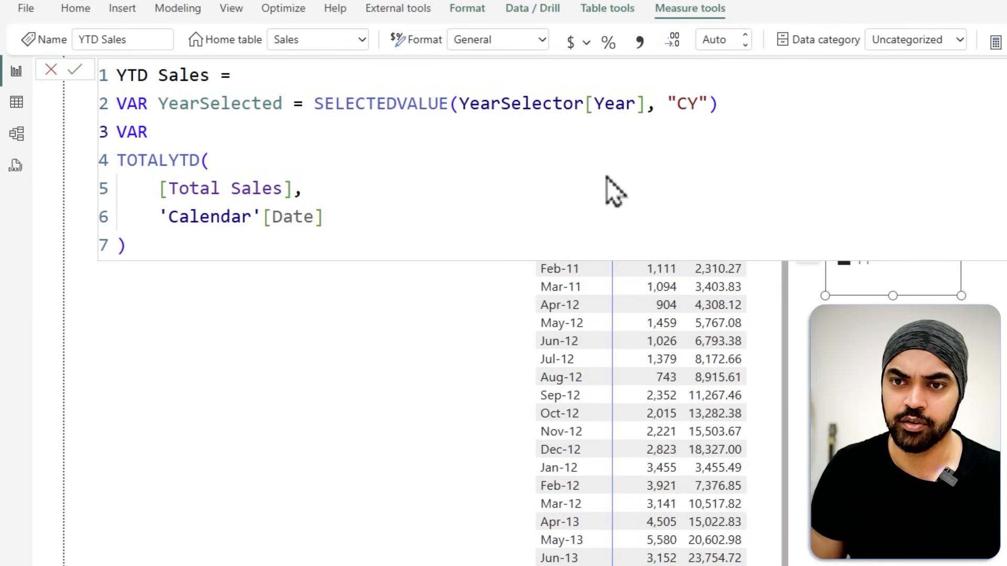
text(Calc =)
key(Right)
key(ctrl+shift+End)
key(Tab)
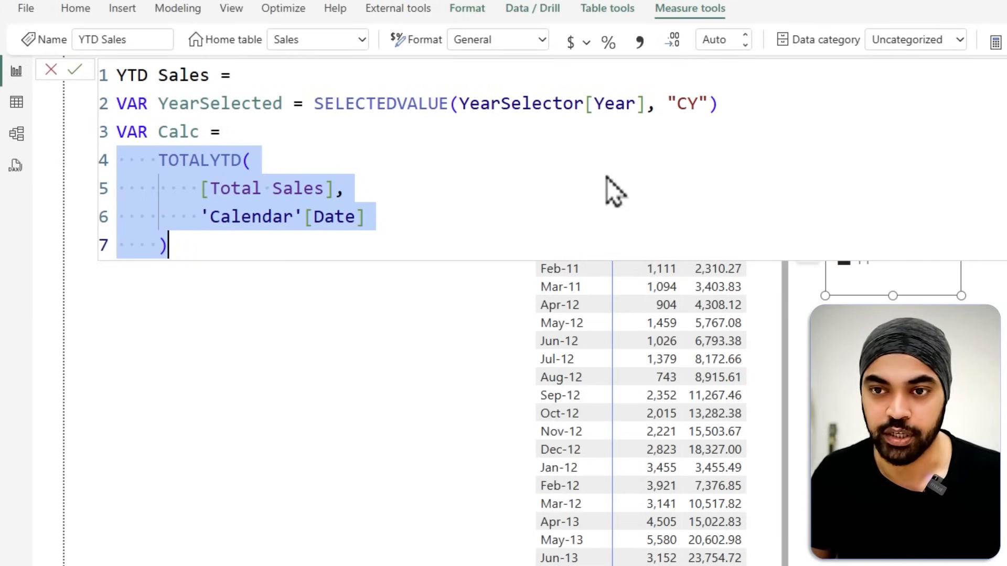
Insert a SWITCH function on a new line between the Calc declaration and the TOTALYTD block, with an empty argument line.
key(Up)
key(Down)
key(Left)
key(Left)
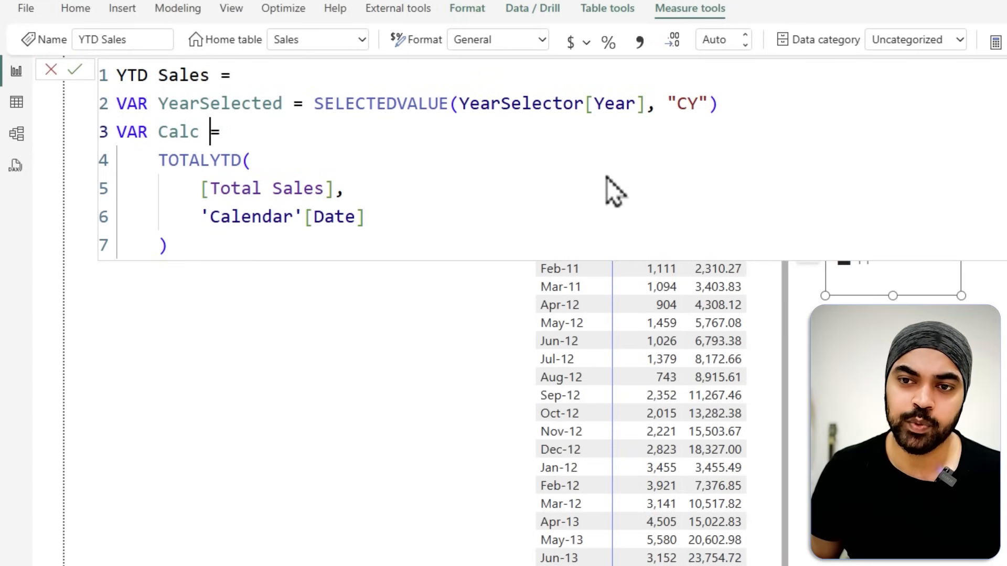
key(End)
key(Return)
text(Swi)
key(Tab)
key(Return)
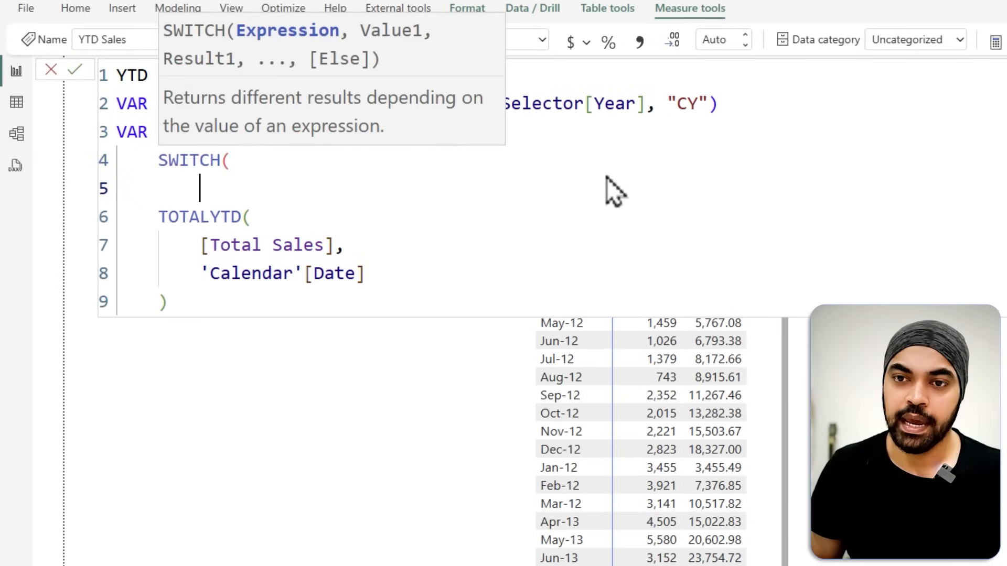
Supply TRUE() as the expression of SWITCH, followed by a comma and a blank line for the first condition.
text(tr)
key(Tab)
text(),)
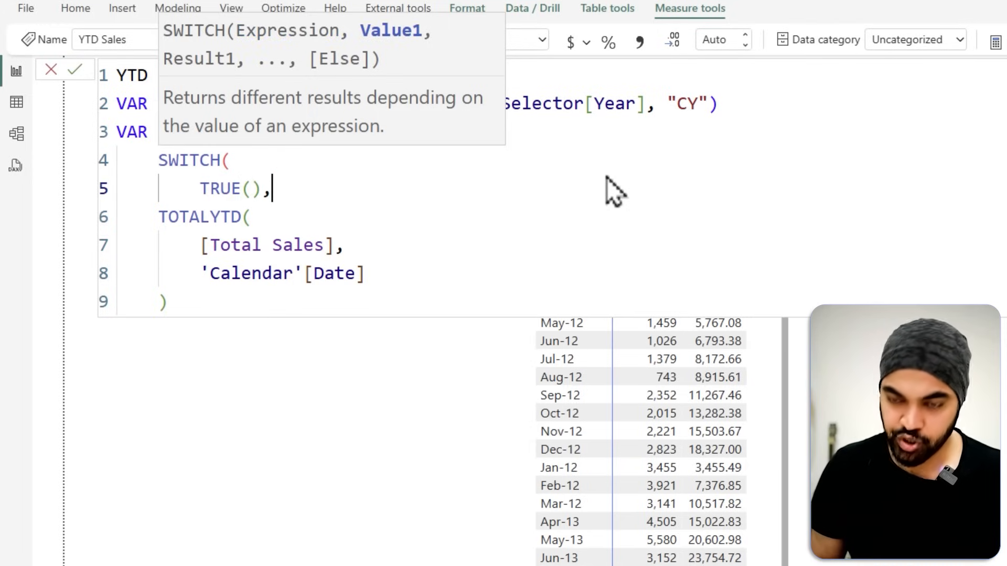
key(Return)
key(Escape)
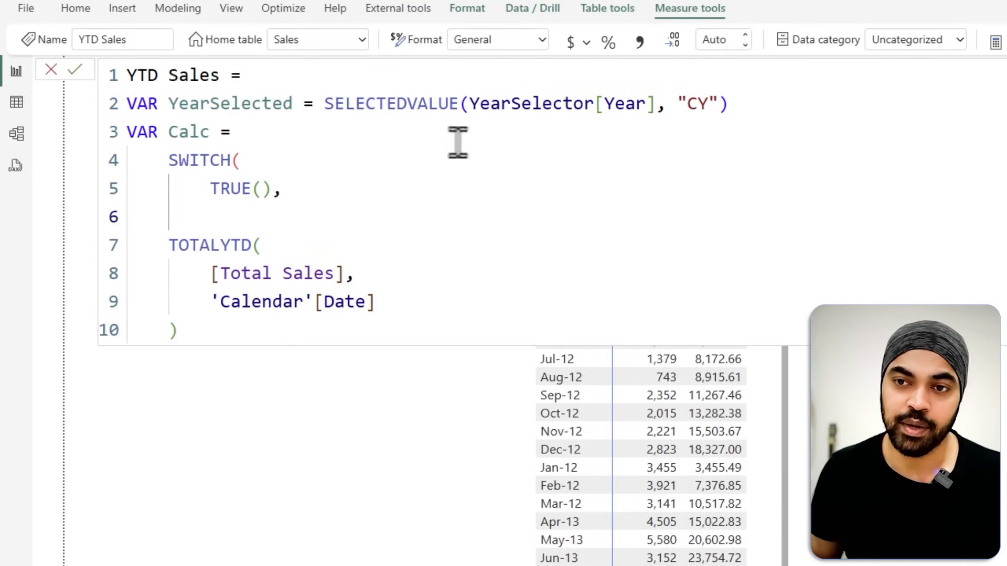
Enter YearSelected = "CY" as the first SWITCH condition, followed by a comma.
text(YearSelected )
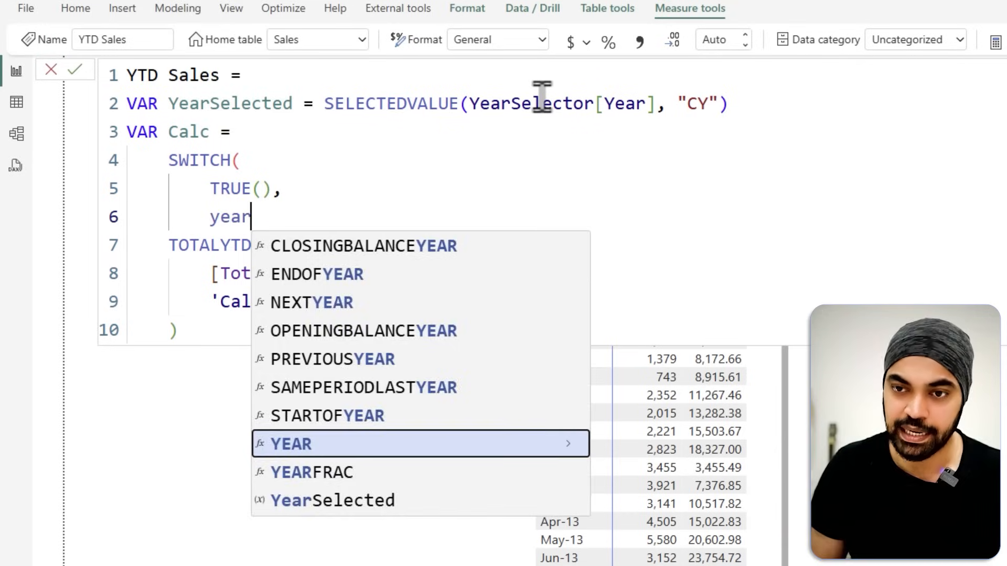
text(= "CY",)
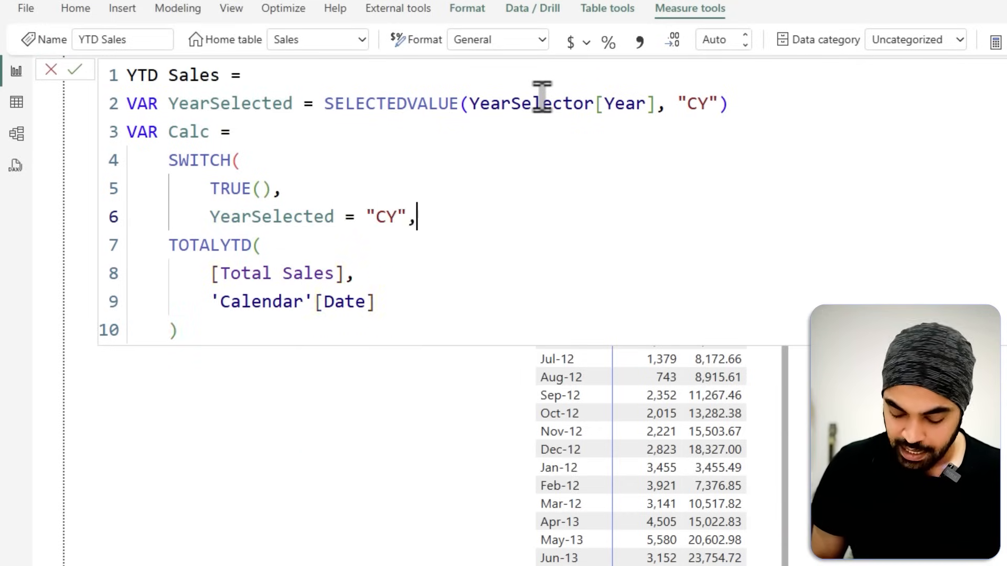
key(Right)
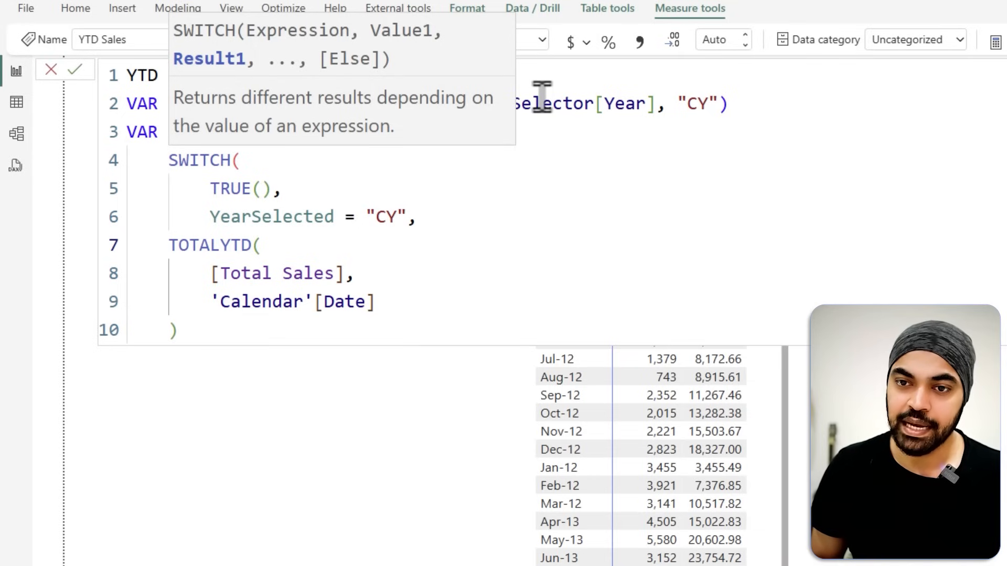
Indent the TOTALYTD block one more level as the CY result and close the SWITCH function on a new line below it.
key(Home)
key(shift+Down)
key(shift+Down)
key(shift+Down)
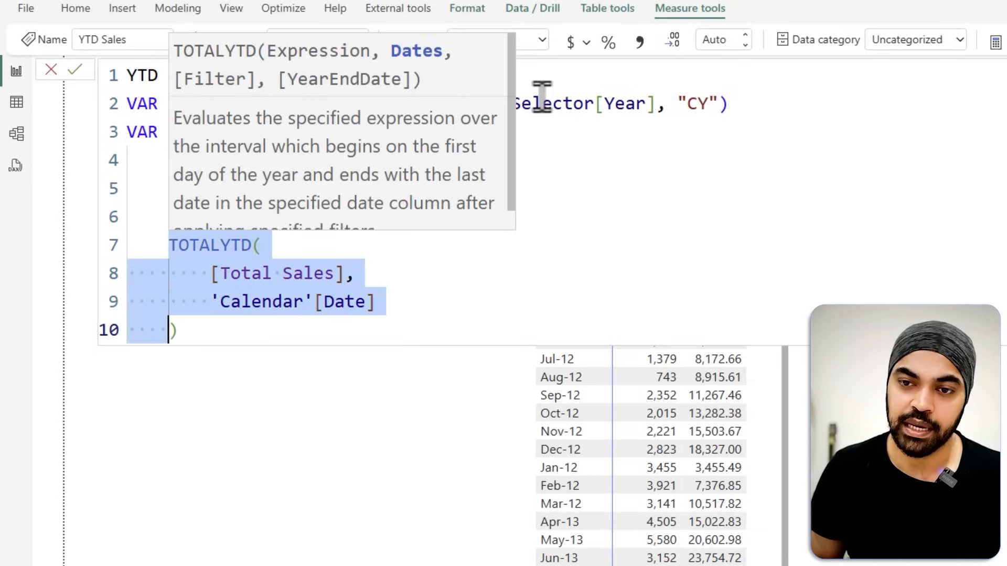
key(shift+End)
key(Tab)
key(End)
key(Return)
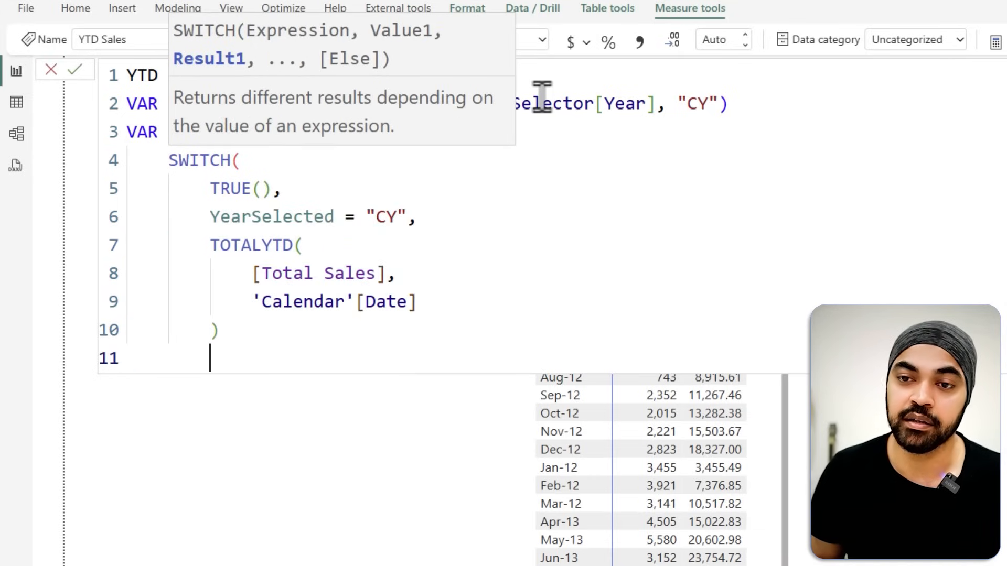
text())
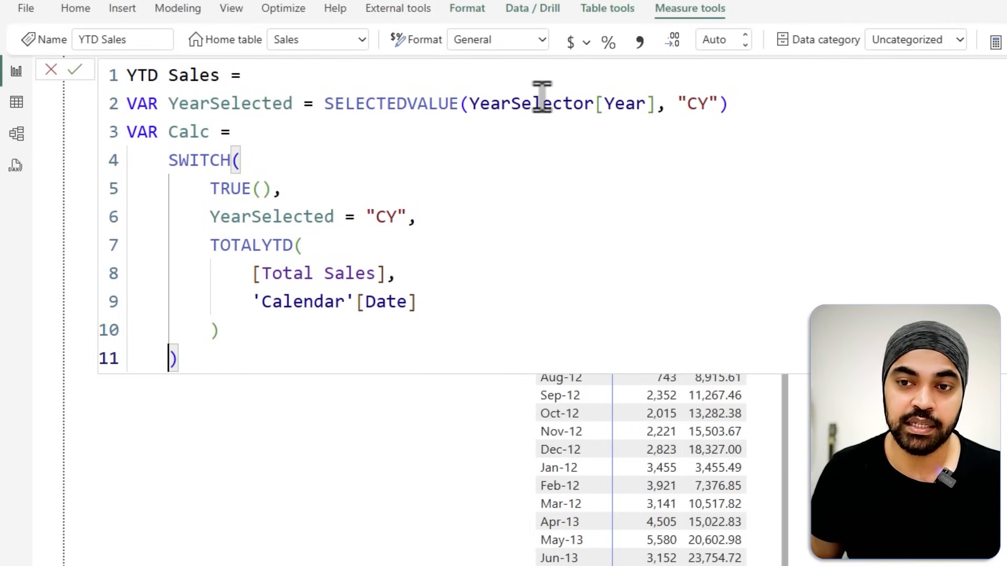
Add a comma after the TOTALYTD block and enter YearSelected = "FY" with a trailing comma as the second SWITCH condition.
key(Left)
text(,)
key(Return)
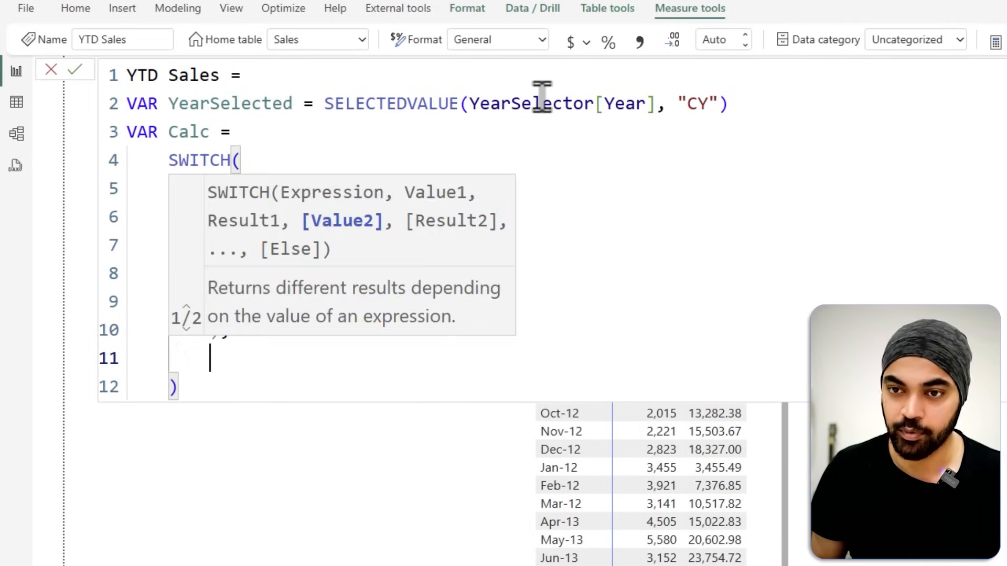
text(year)
key(Tab)
text(= )
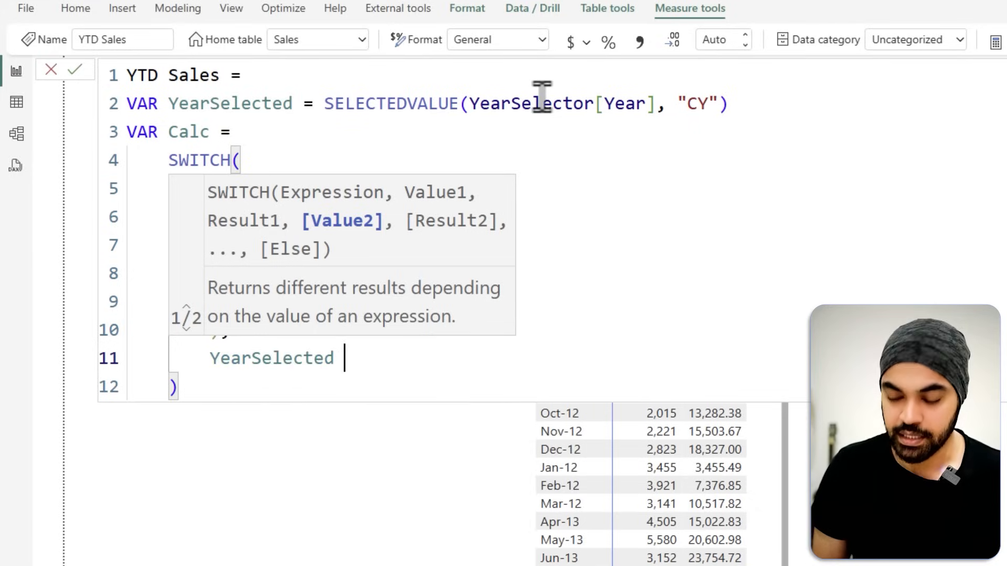
text("FY",)
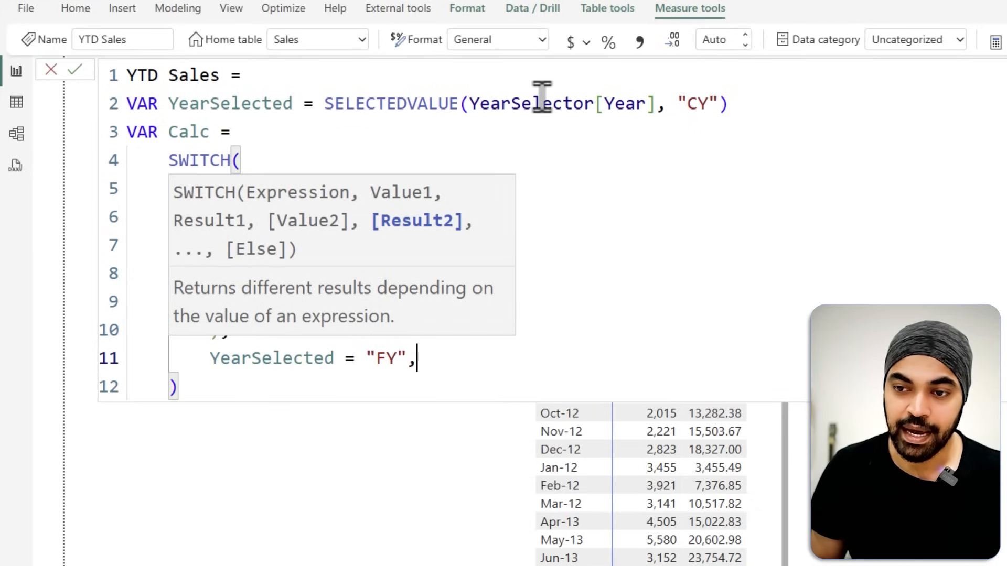
Duplicate the whole TOTALYTD block below the YearSelected = "FY" condition as its result.
key(Return)
key(Escape)
key(Up)
key(Up)
key(Up)
key(Up)
key(Up)
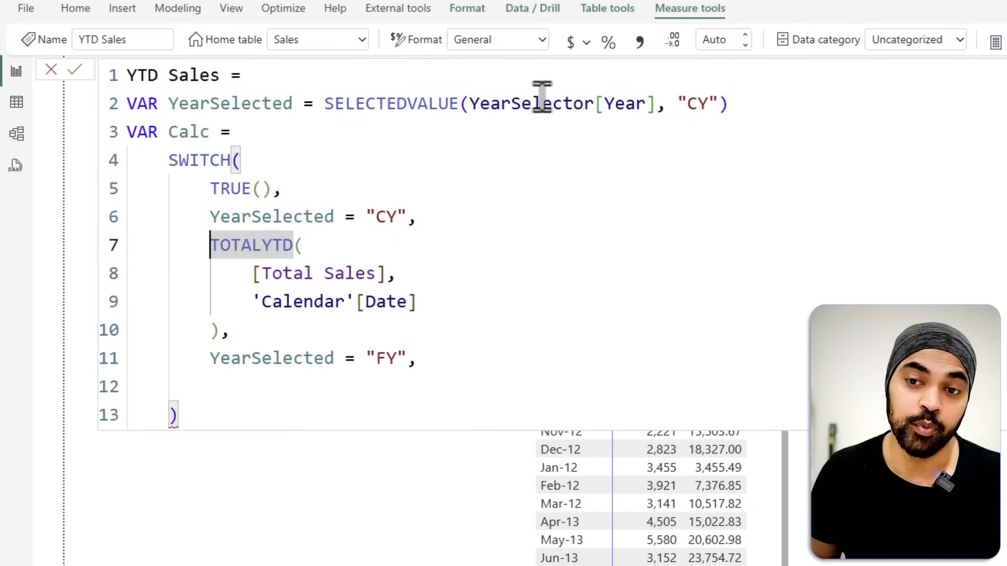
key(shift+Down)
key(shift+Down)
key(shift+Down)
key(shift+Right)
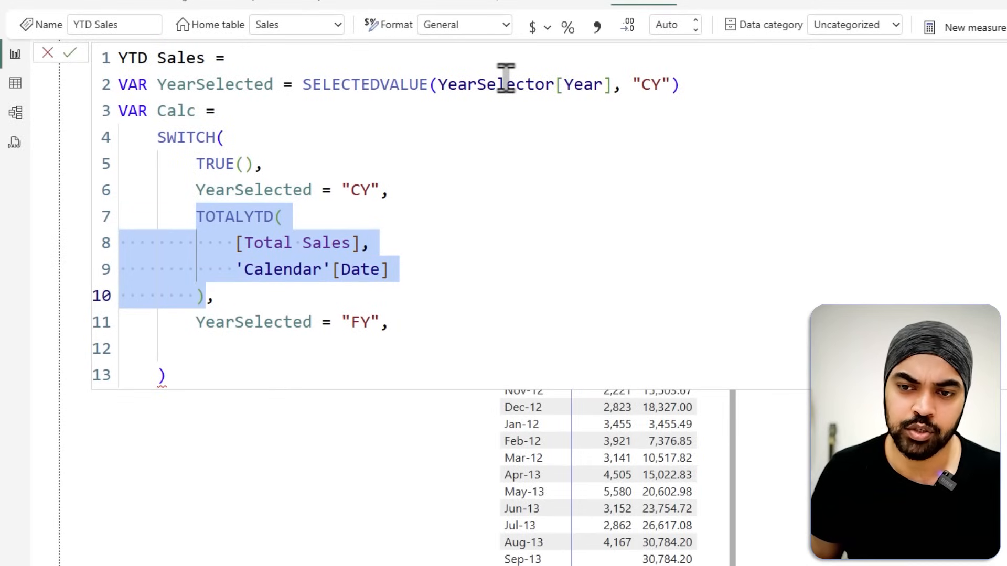
key(shift+alt+Down)
key(alt+Down)
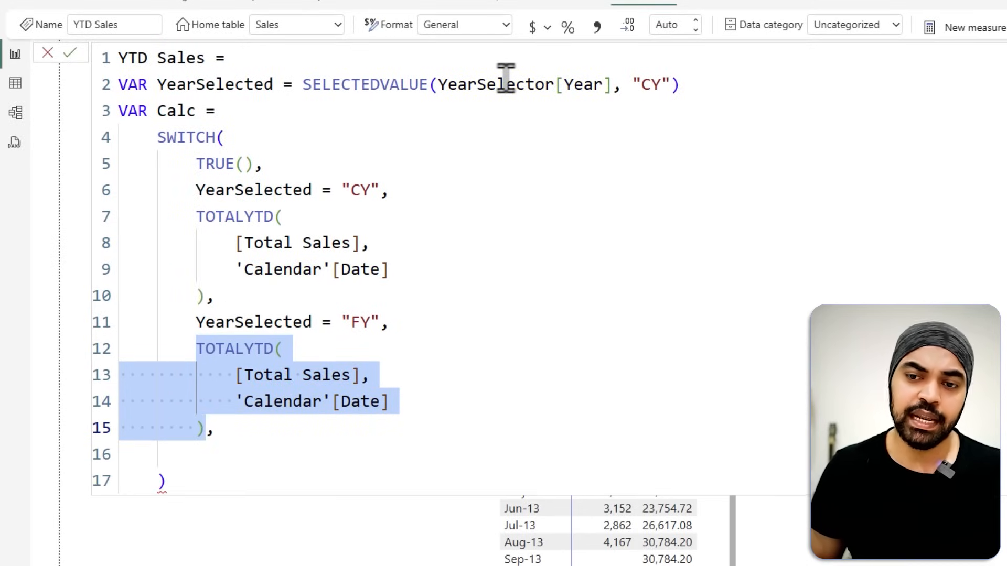
Add the year-end date "3/31" as an extra argument after 'Calendar'[Date] in the FY TOTALYTD block.
key(Down)
key(Up)
key(Up)
key(Up)
key(Down)
key(ctrl+Right)
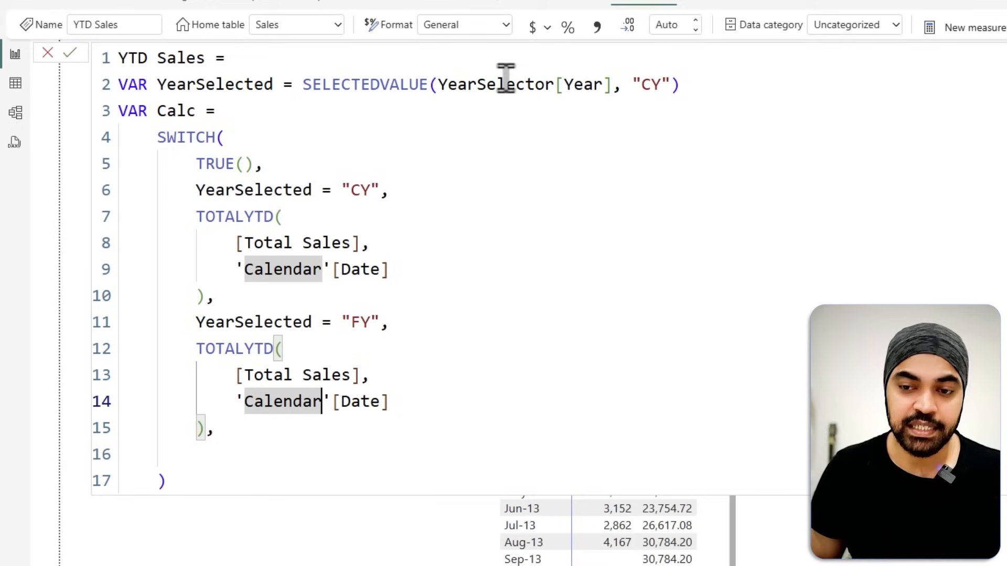
key(ctrl+Right)
key(ctrl+Right)
key(ctrl+Right)
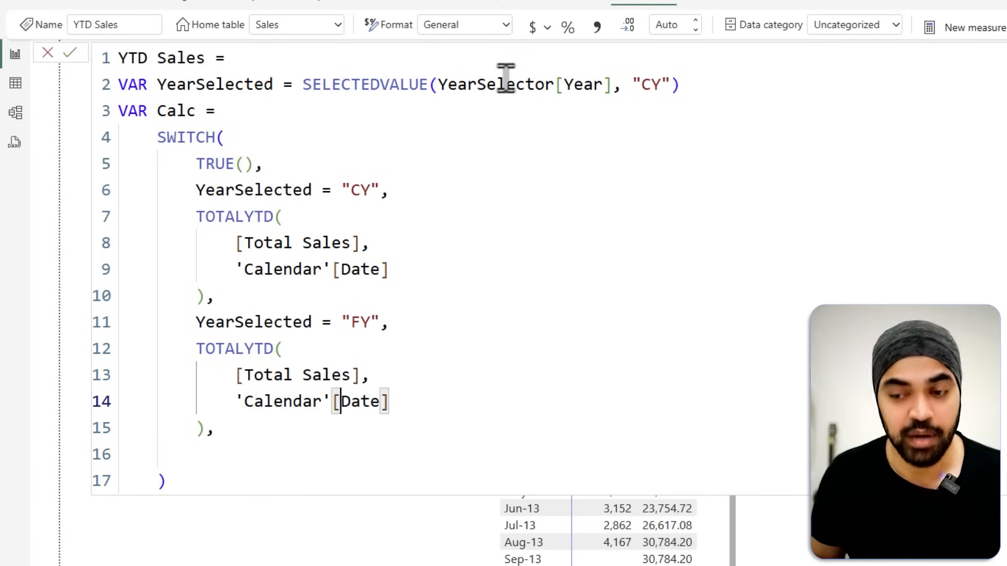
text(,)
key(Return)
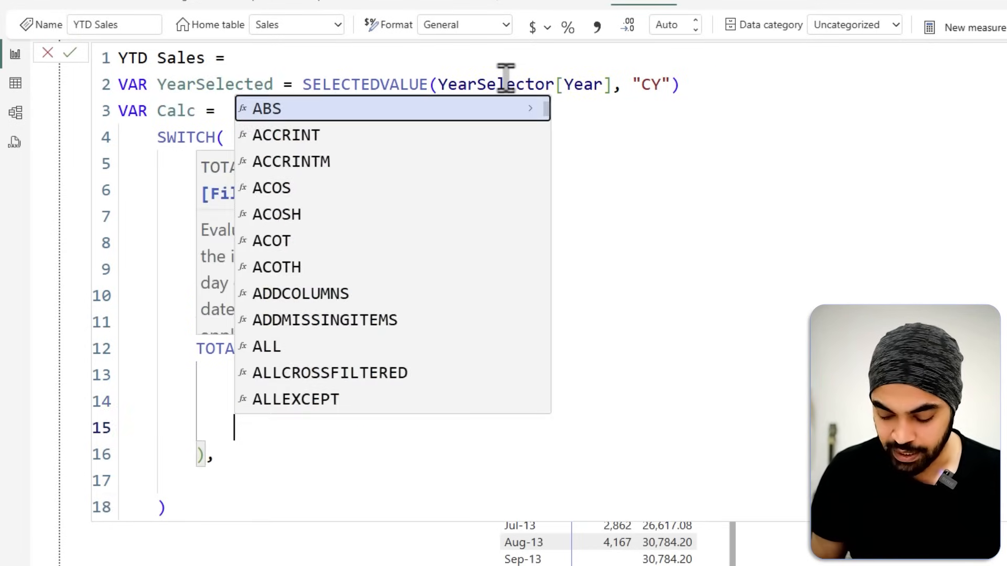
text("3/31")
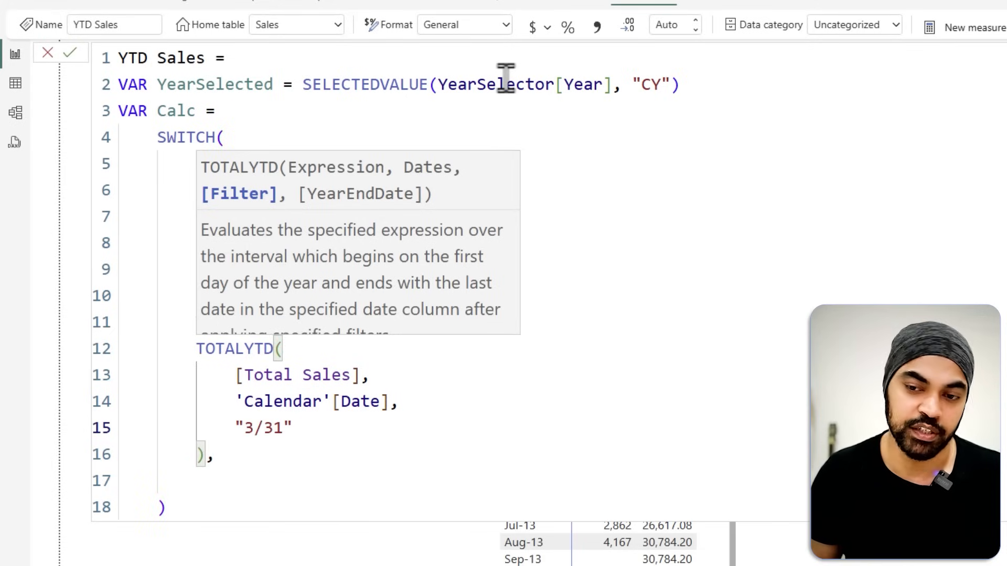
key(ctrl+shift+Left)
key(ctrl+shift+Left)
key(ctrl+shift+Left)
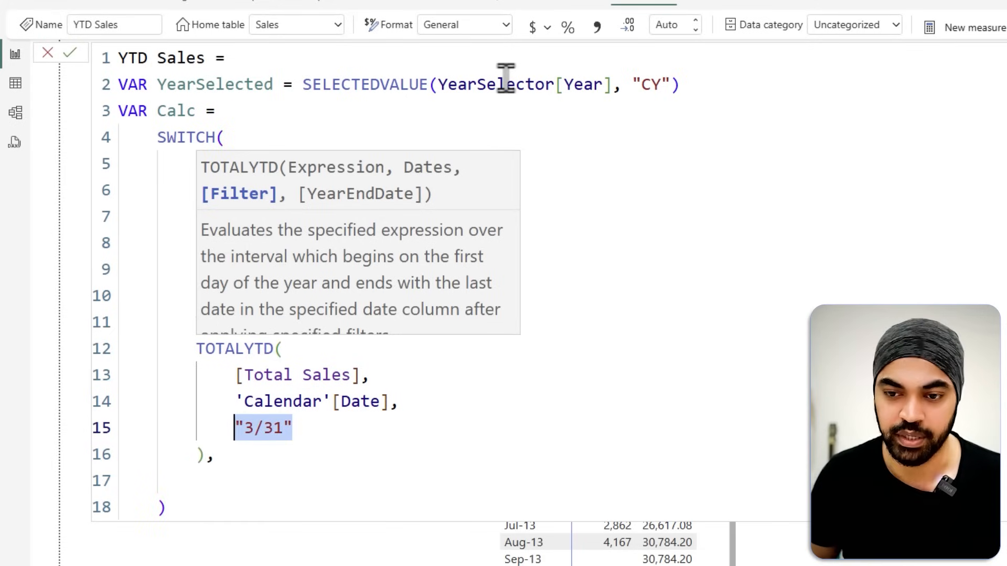
Remove the trailing comma and the blank line after the FY TOTALYTD block.
key(Down)
key(BackSpace)
key(BackSpace)
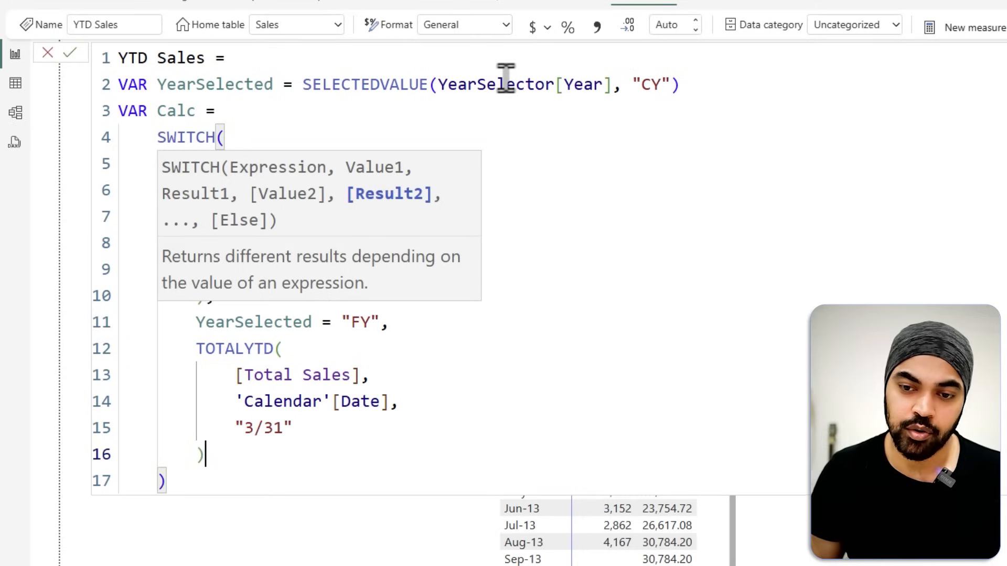
Finish the YTD Sales measure with a RETURN of the Calc variable below SWITCH and commit the formula.
key(Down)
key(Return)
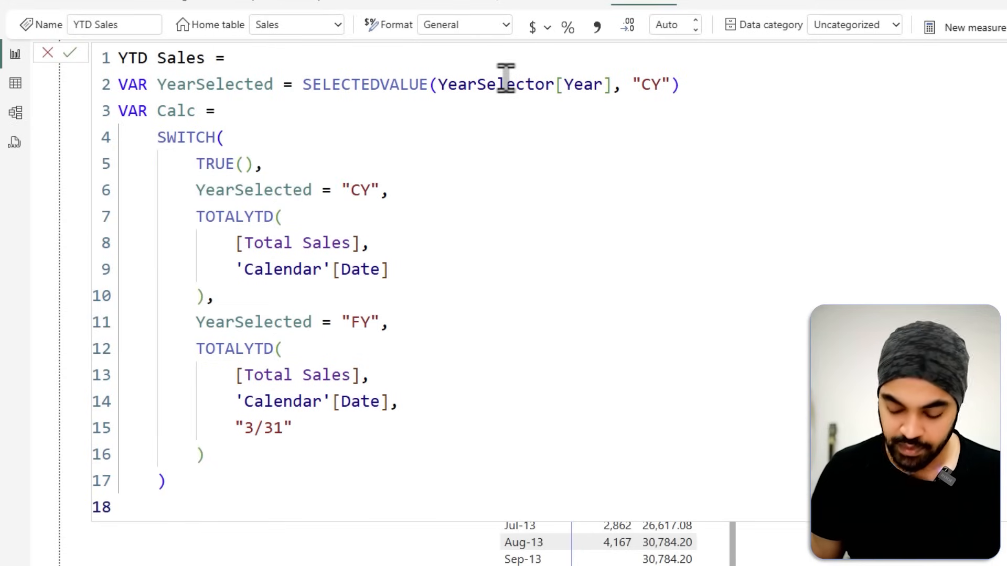
key(BackSpace)
text(RETURN)
key(Return)
key(Tab)
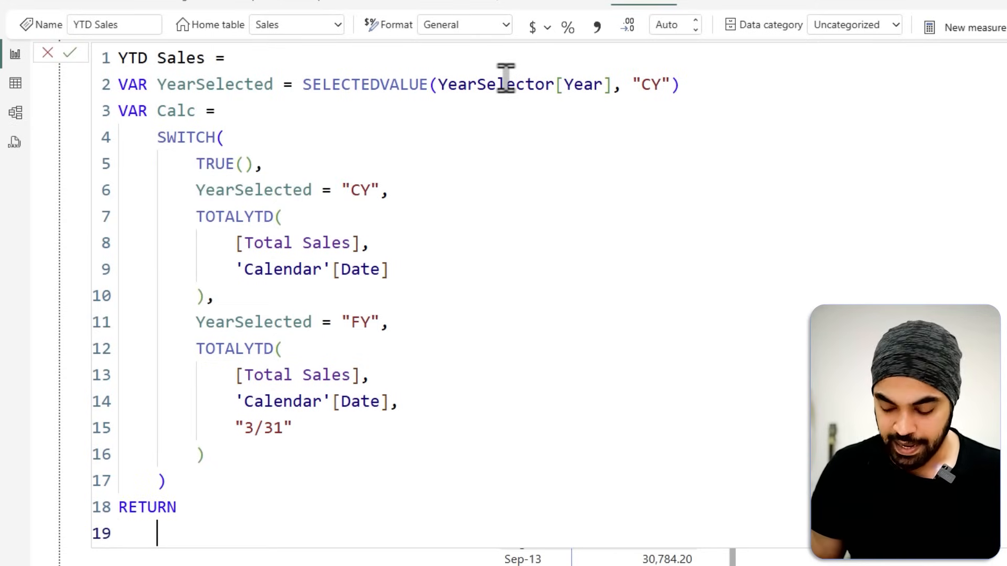
text(cal)
key(Tab)
key(Return)
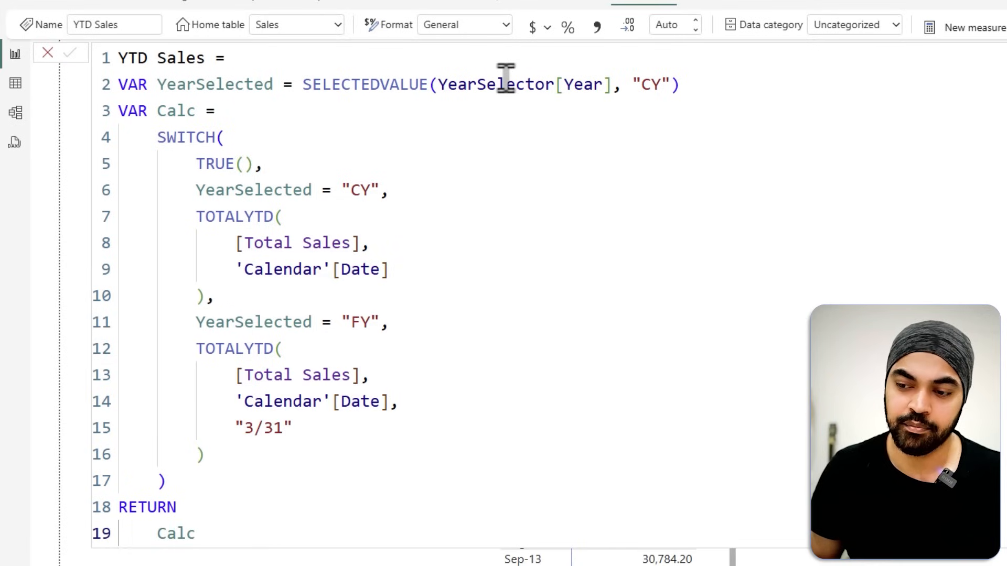
click(484, 212)
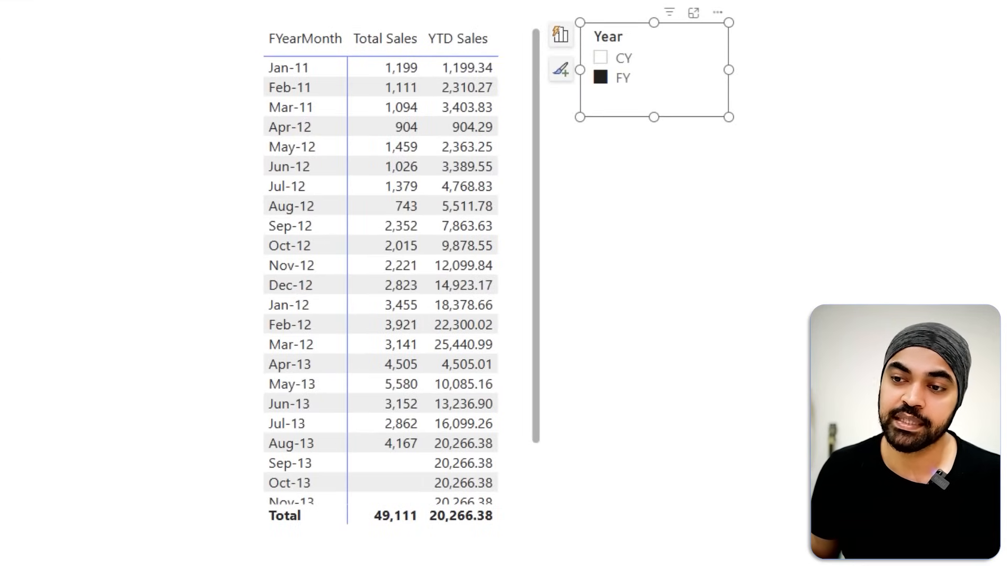
Examine where YTD Sales restarts in the matrix for FY, and again with the Year slicer switched to CY.
mouse_move(254, 119)
mouse_down()
mouse_move(499, 227)
mouse_move(505, 366)
mouse_move(507, 357)
mouse_up()
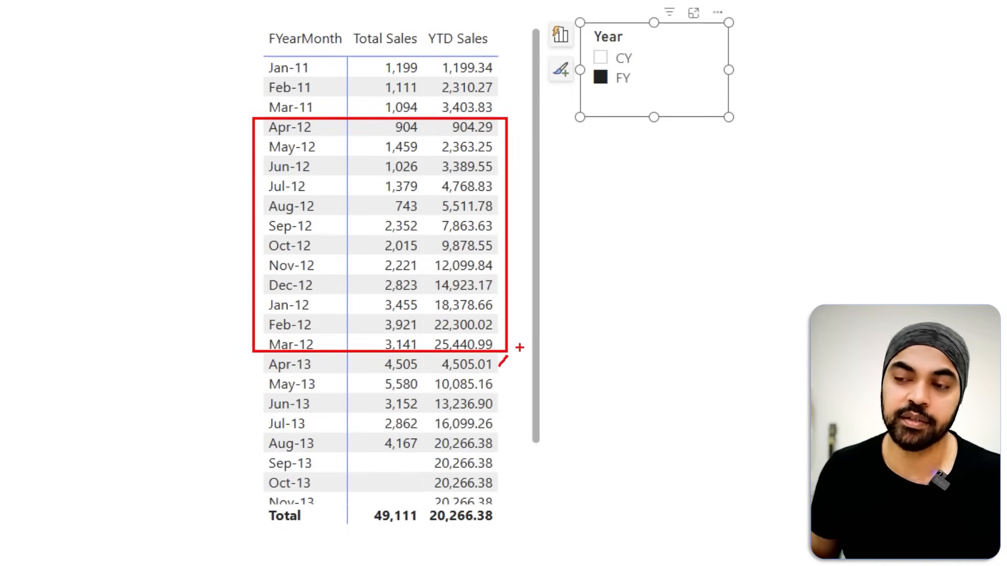
key(Escape)
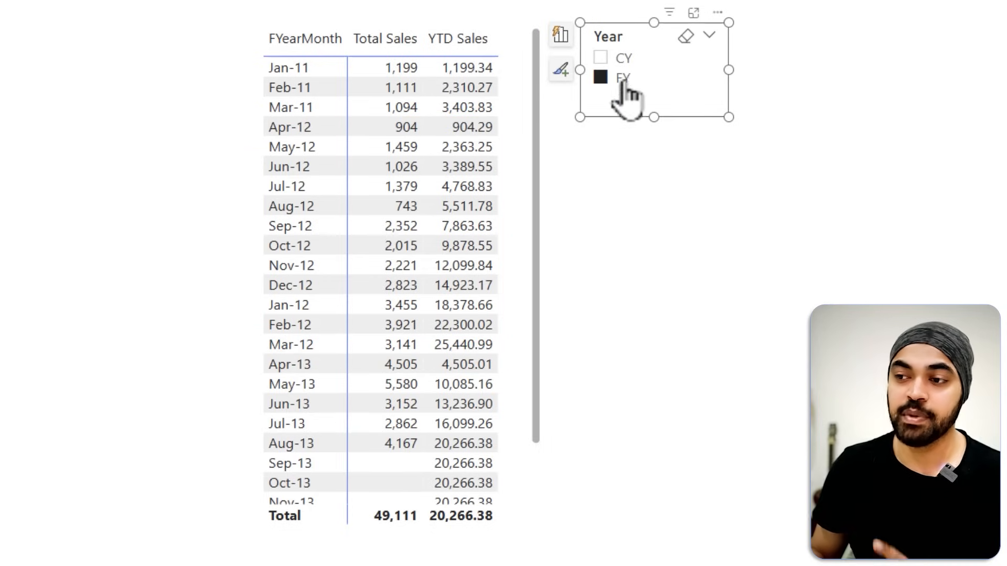
click(623, 60)
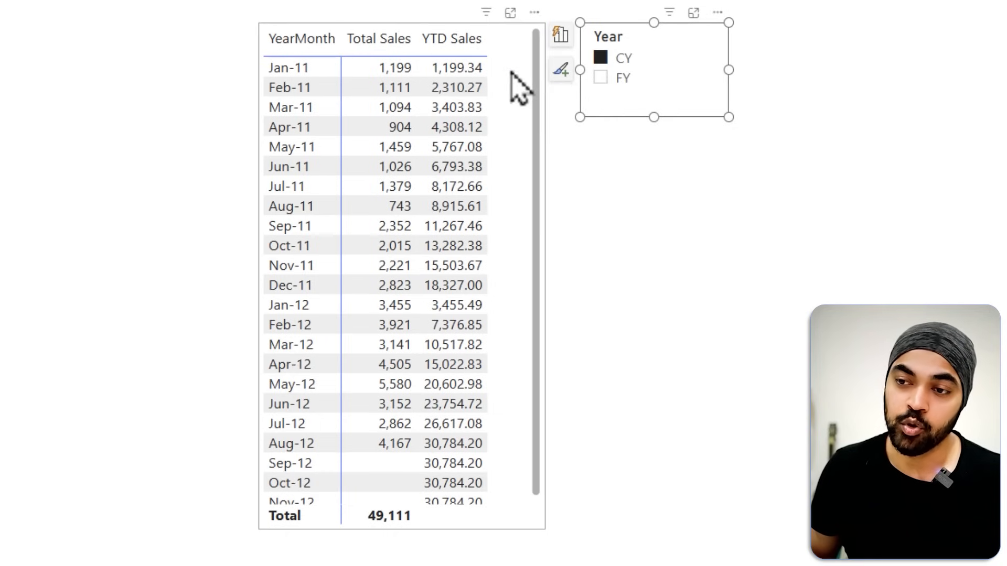
key(ctrl+2)
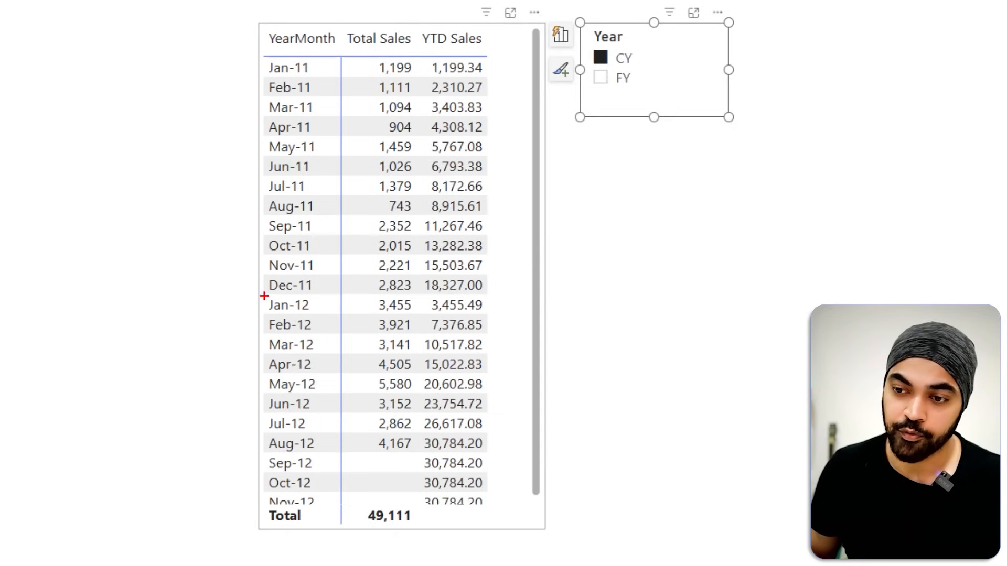
drag(264, 296, 491, 297)
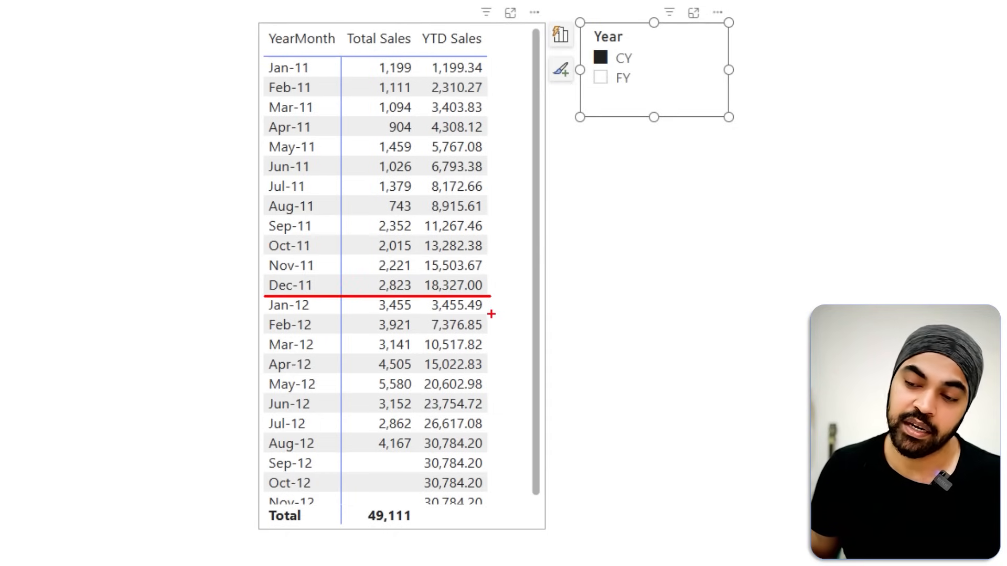
key(Escape)
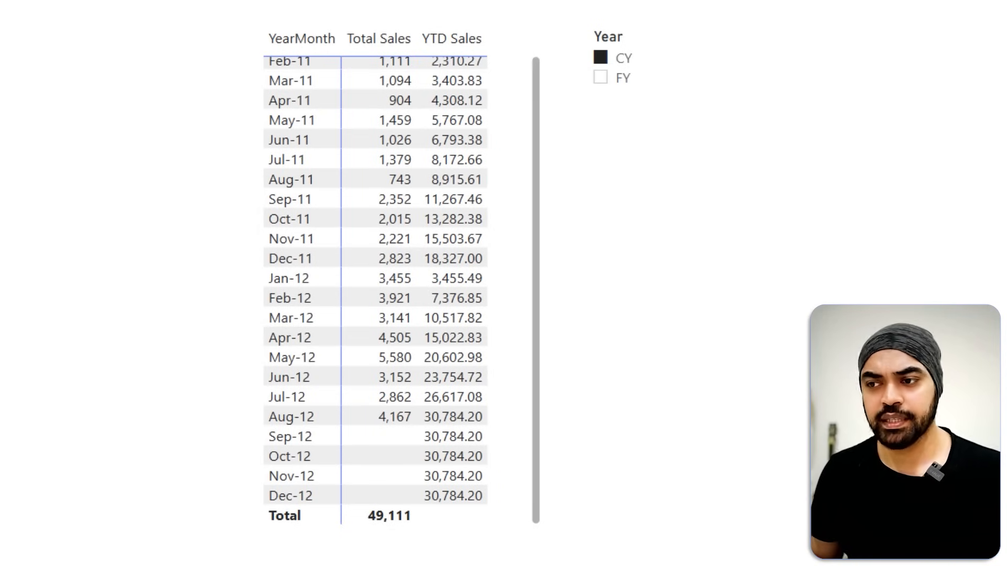
Enlarge the matrix so all months through Dec-12 fit, and examine the YTD Sales values from Sep-12 to Dec-12.
click(525, 113)
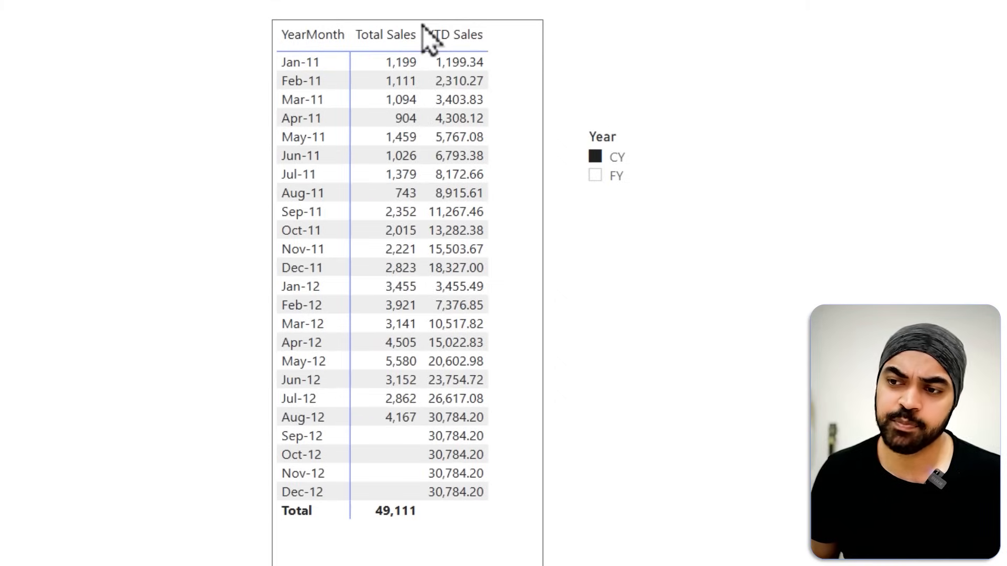
click(426, 36)
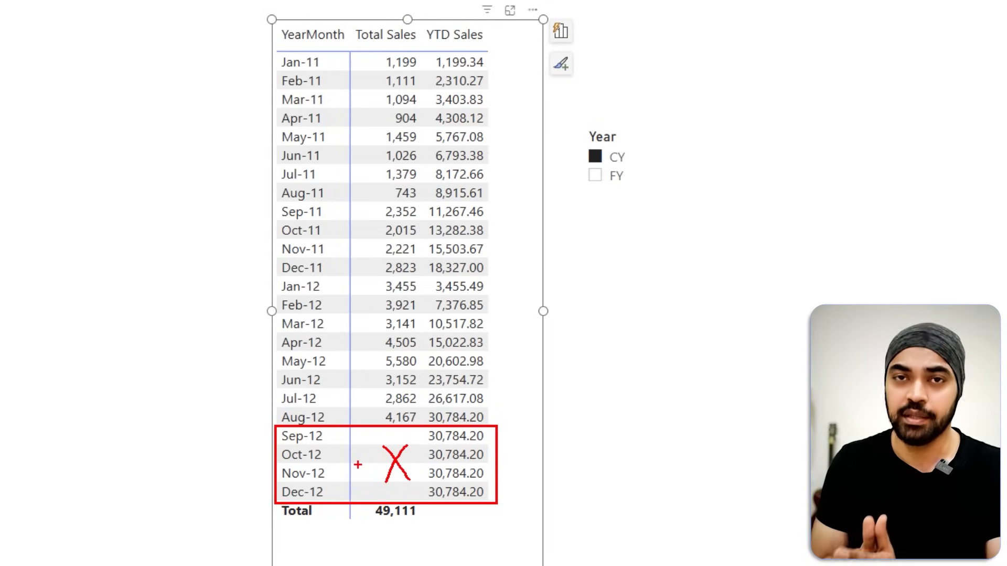
key(Escape)
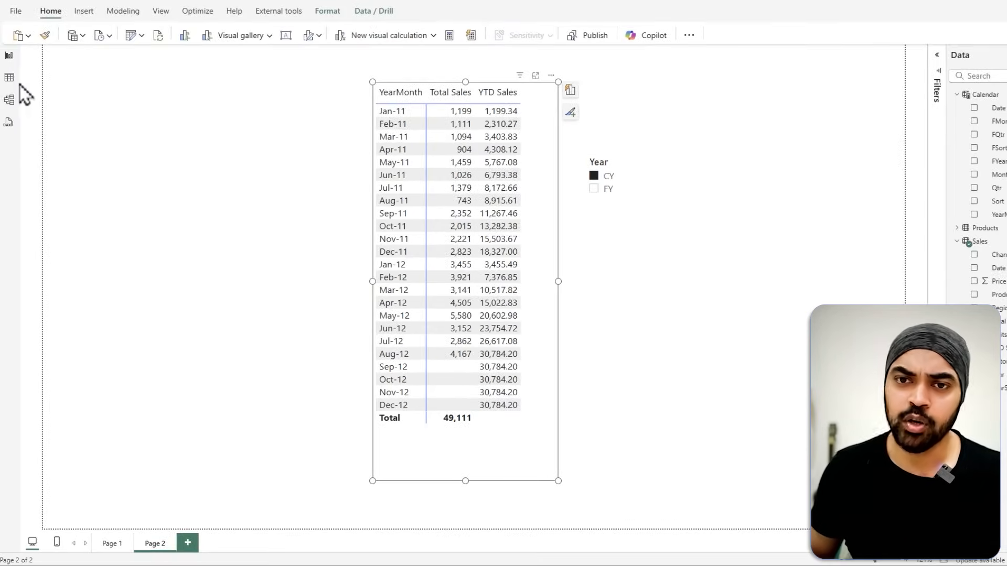
Open the Calendar table's formula and add a "-- Sales Check --" comment section below FYearMonth inside ADDCOLUMNS.
click(10, 79)
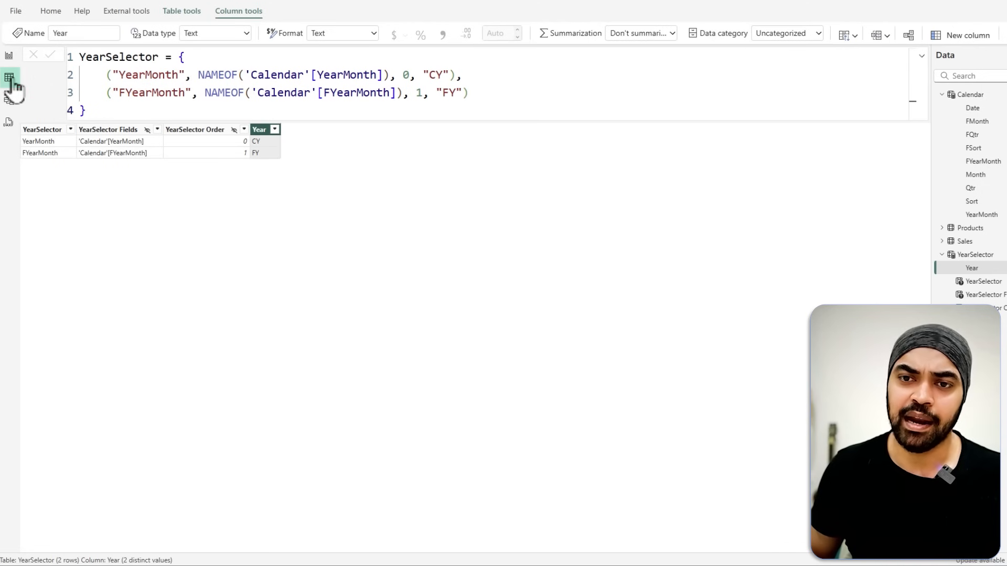
click(970, 95)
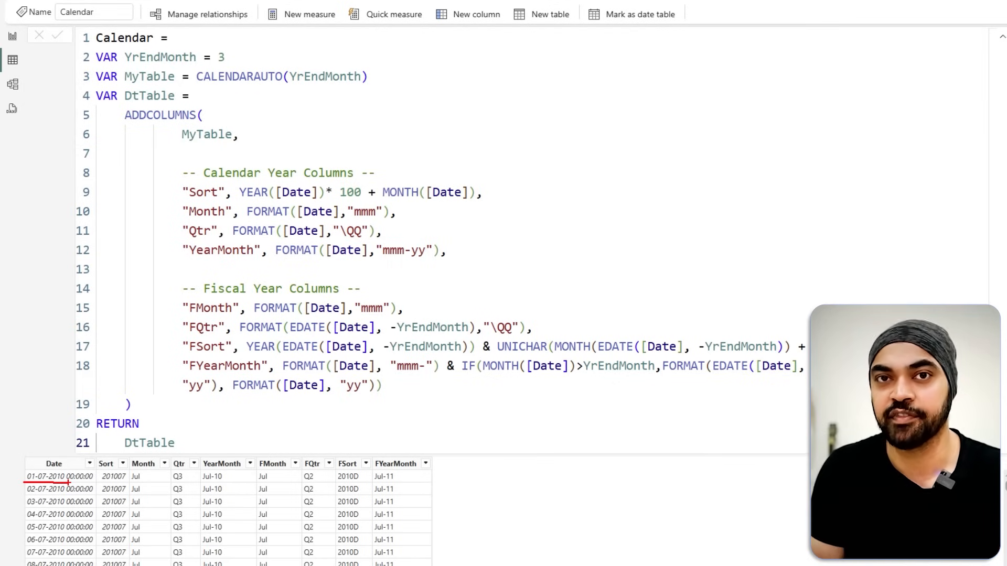
click(412, 380)
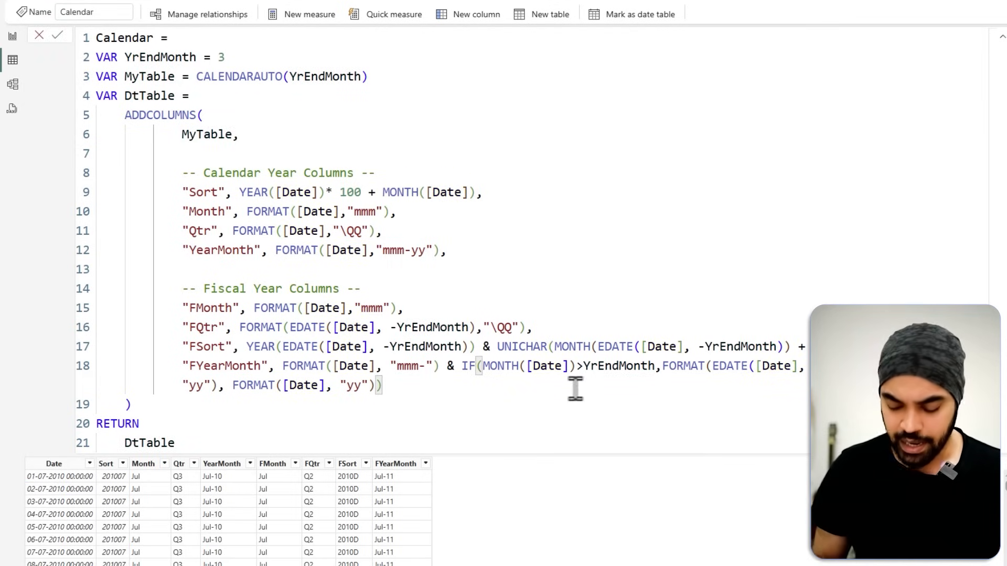
scroll(576, 389, down, 2)
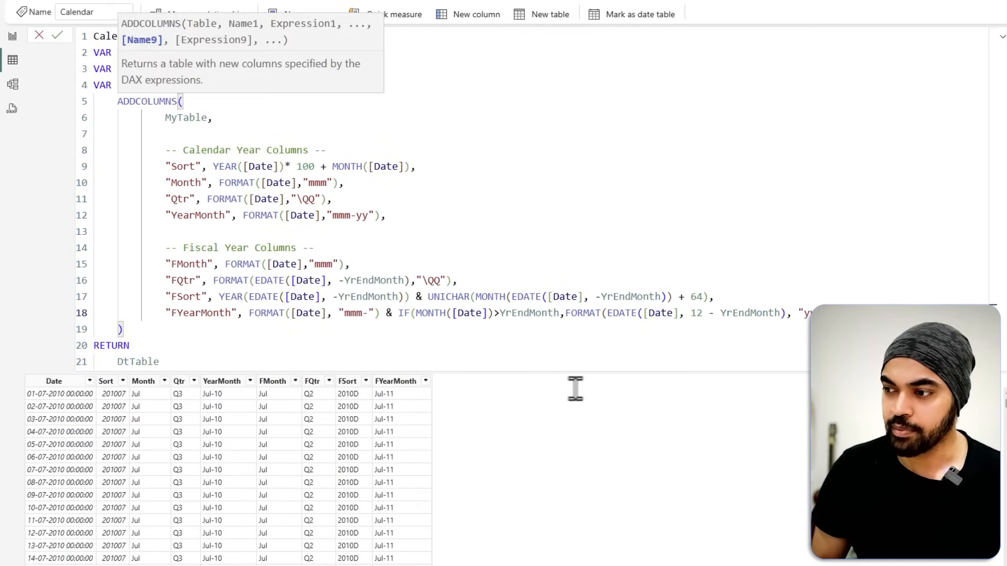
key(Return)
key(Return)
text(--)
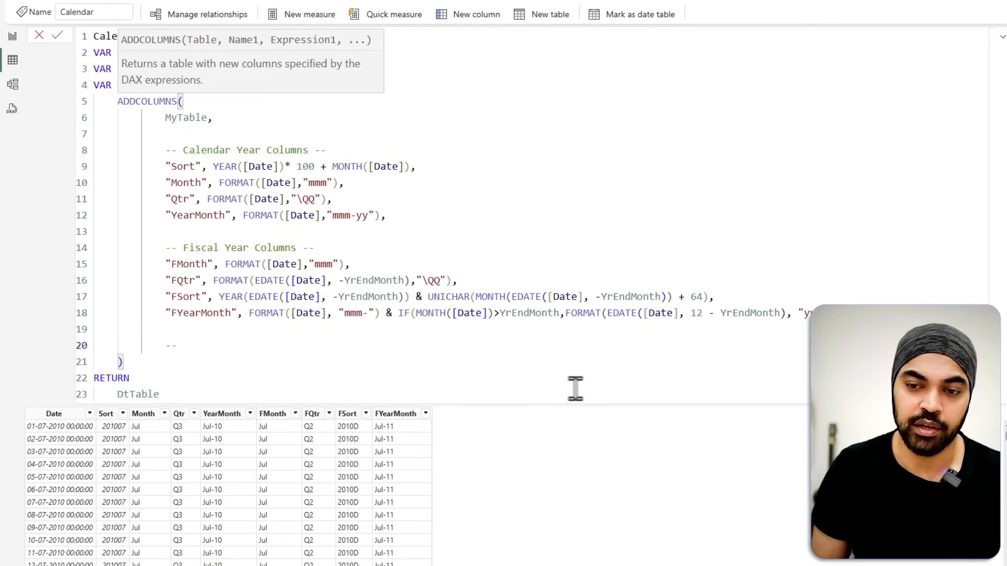
text( Sales Check --)
key(Return)
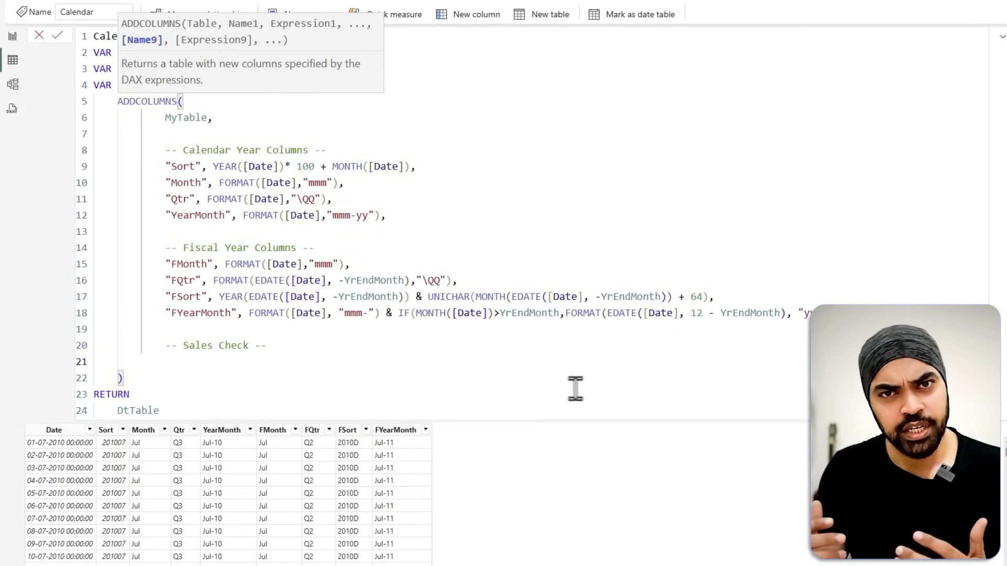
scroll(575, 389, up, 1)
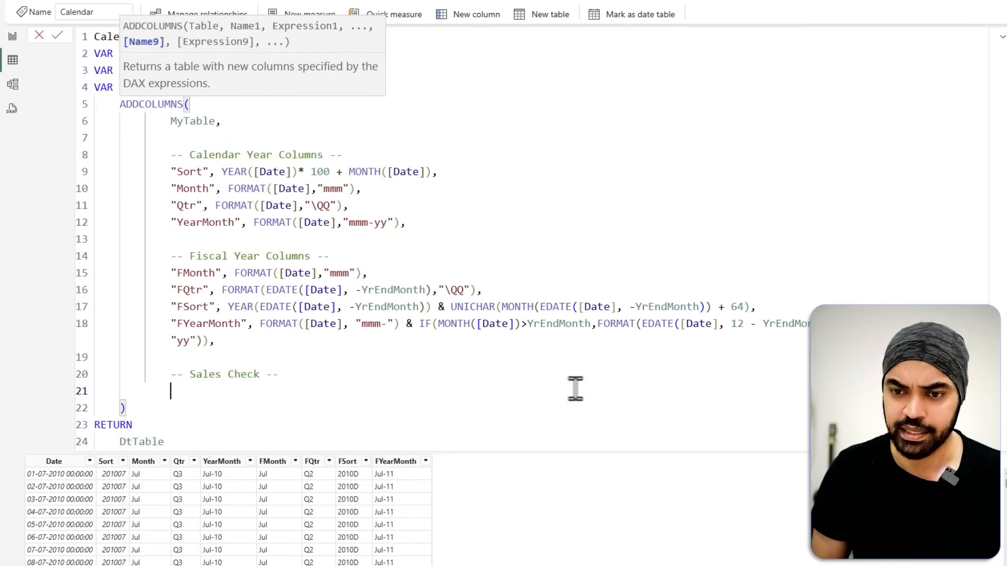
Enter MAX(Sales[Date]) on the line below the Sales Check comment.
text(max)
key(BackSpace)
key(BackSpace)
key(BackSpace)
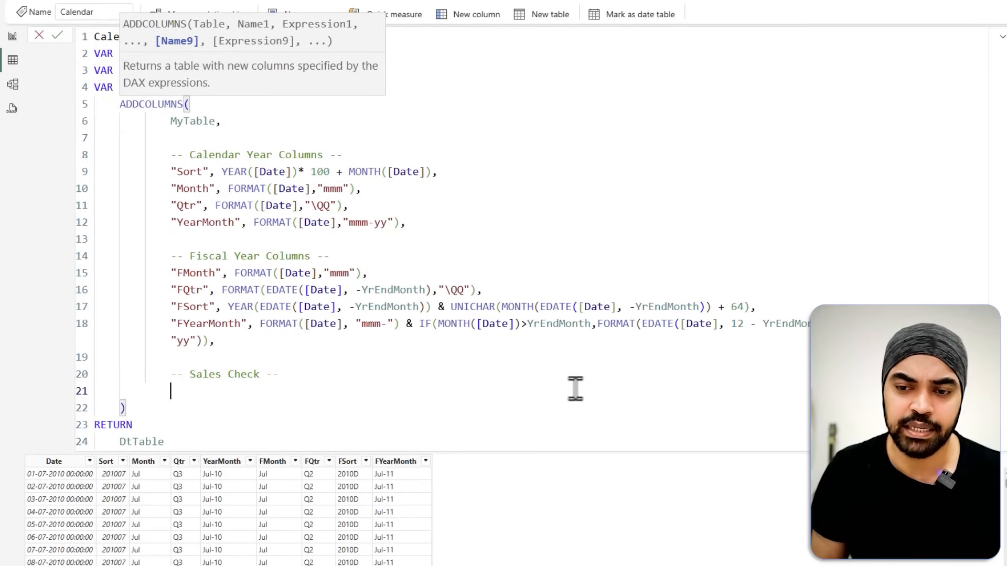
text(MAX(Sal)
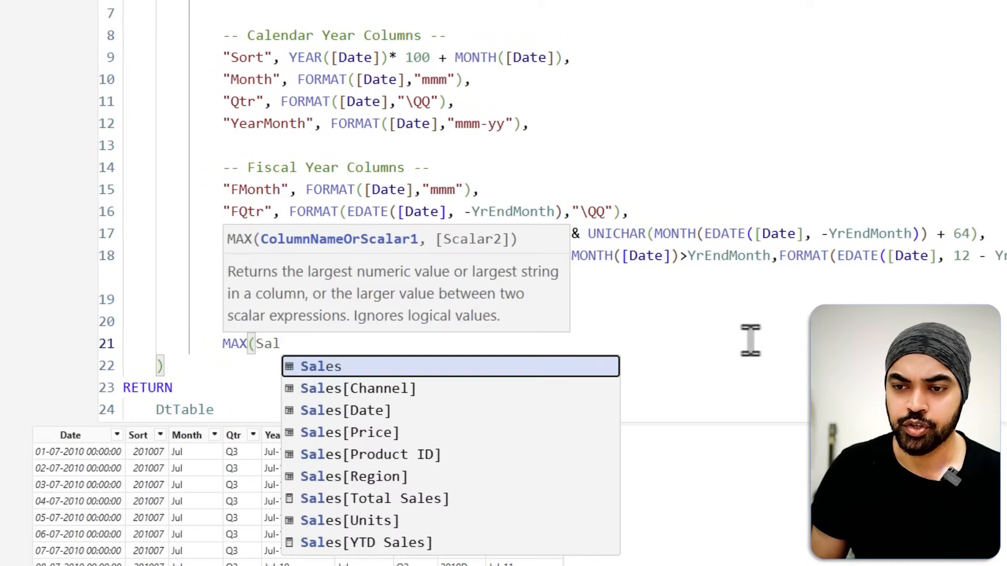
key(Down)
key(Down)
key(Tab)
text())
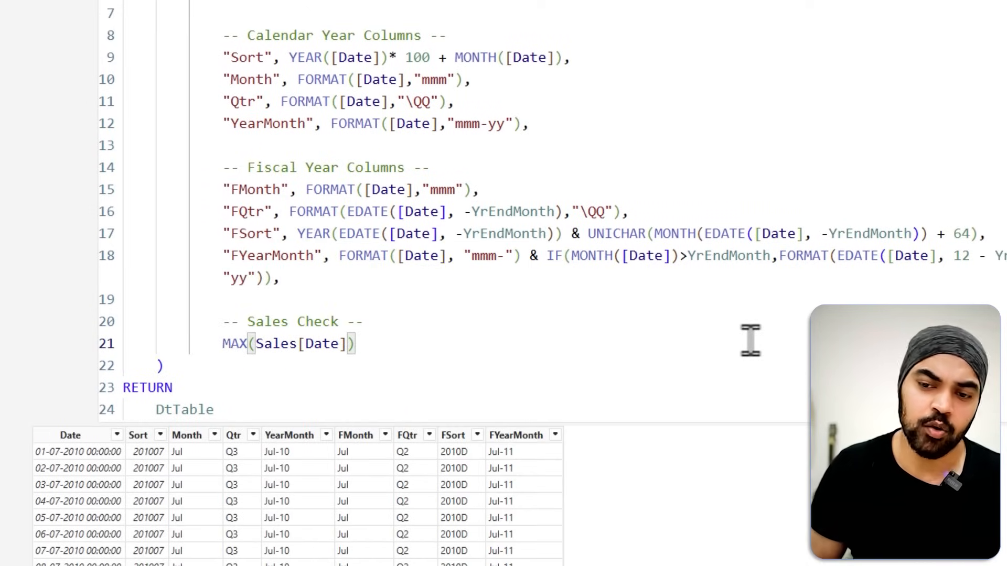
key(ctrl+shift+Left)
key(ctrl+shift+Left)
key(ctrl+shift+Left)
key(ctrl+shift+Left)
key(ctrl+shift+Left)
key(ctrl+shift+Left)
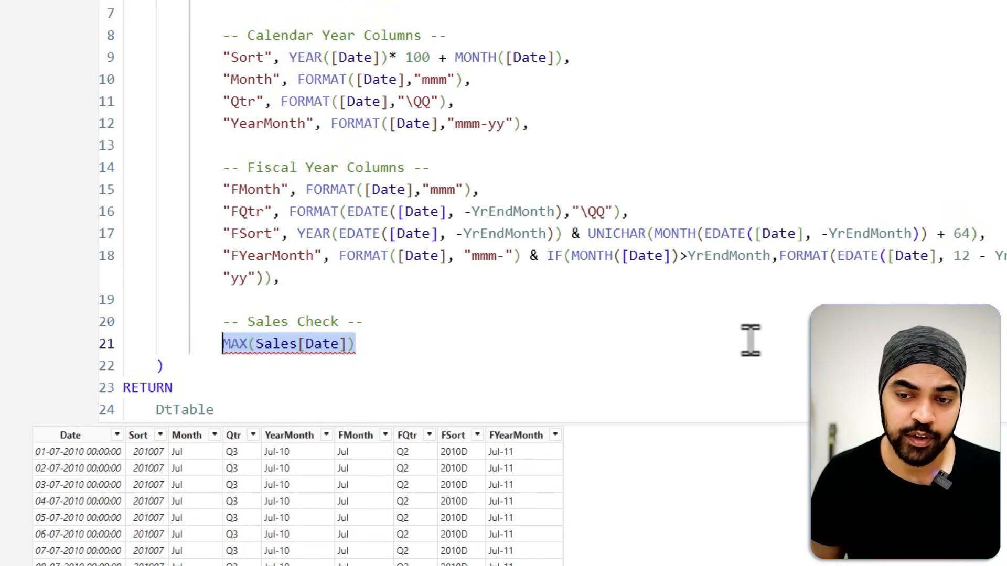
key(Left)
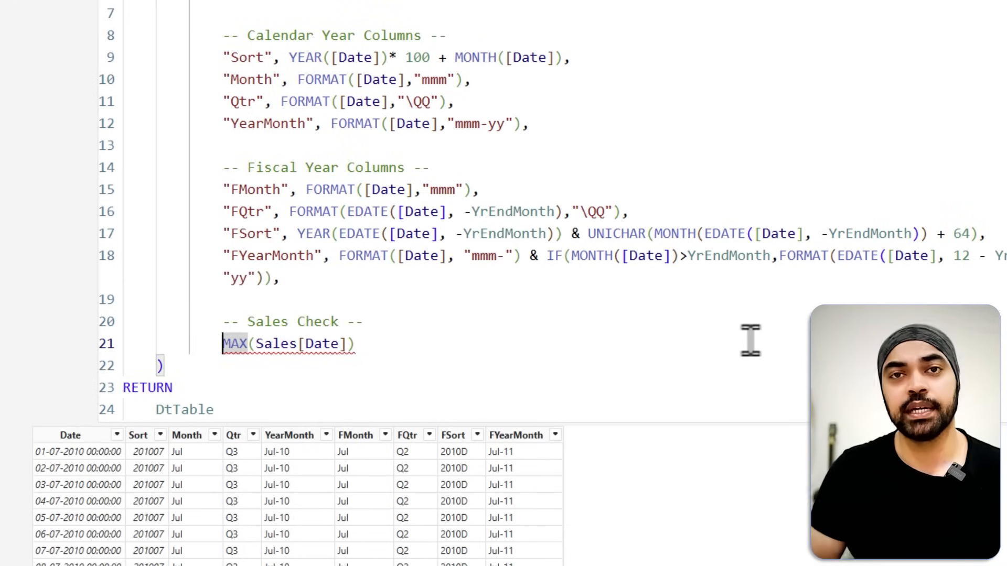
text(e)
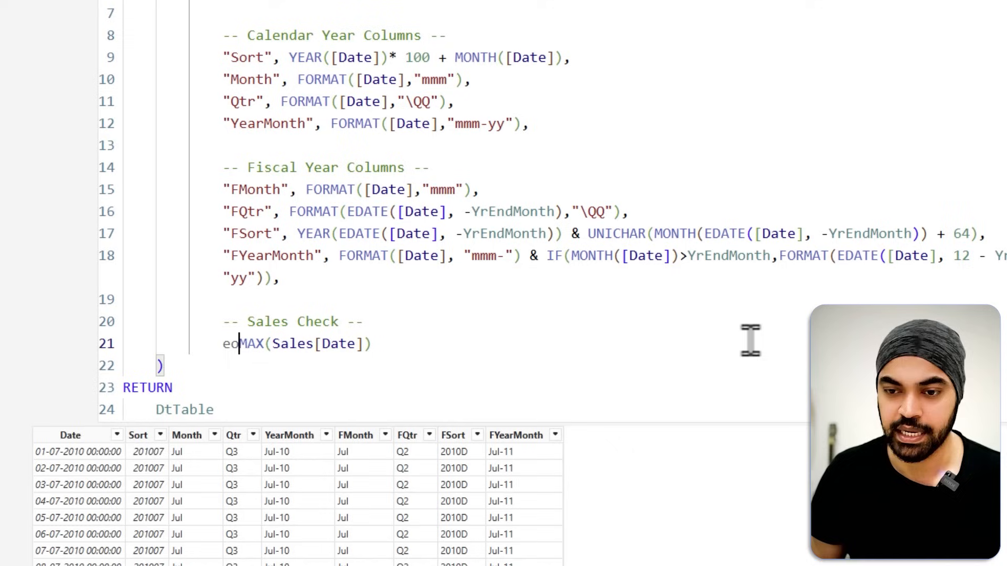
key(BackSpace)
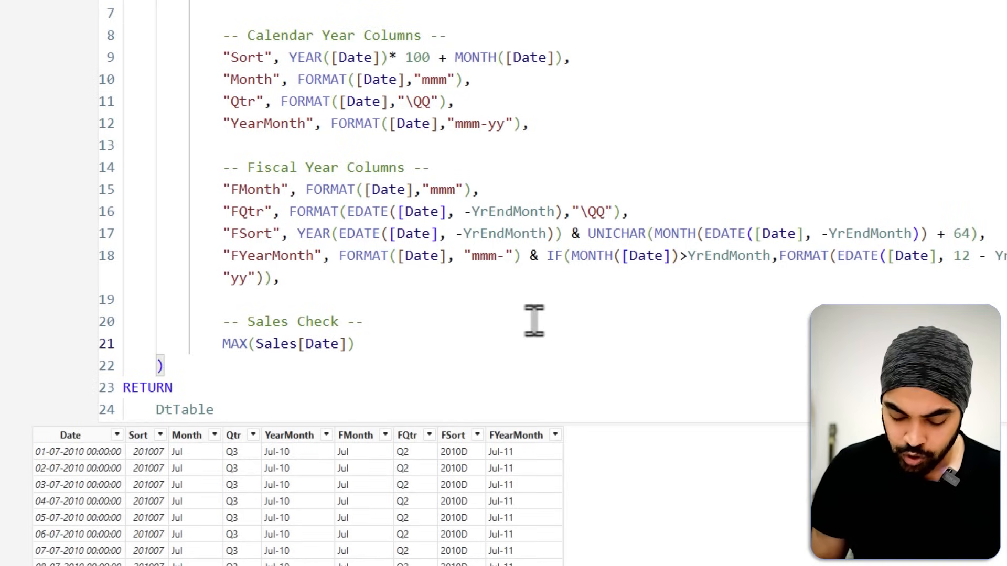
Name the new column "IsSalesPresent" in front of the MAX(Sales[Date]) expression.
text("IsSal)
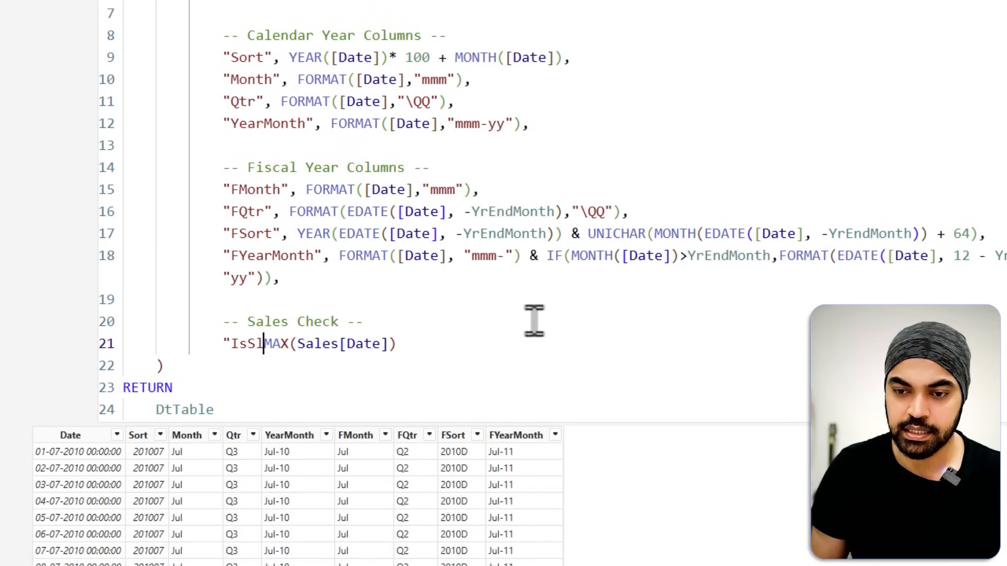
text(es)
key(BackSpace)
key(BackSpace)
key(BackSpace)
text(a)
key(ctrl+shift+Right)
key(ctrl+shift+Right)
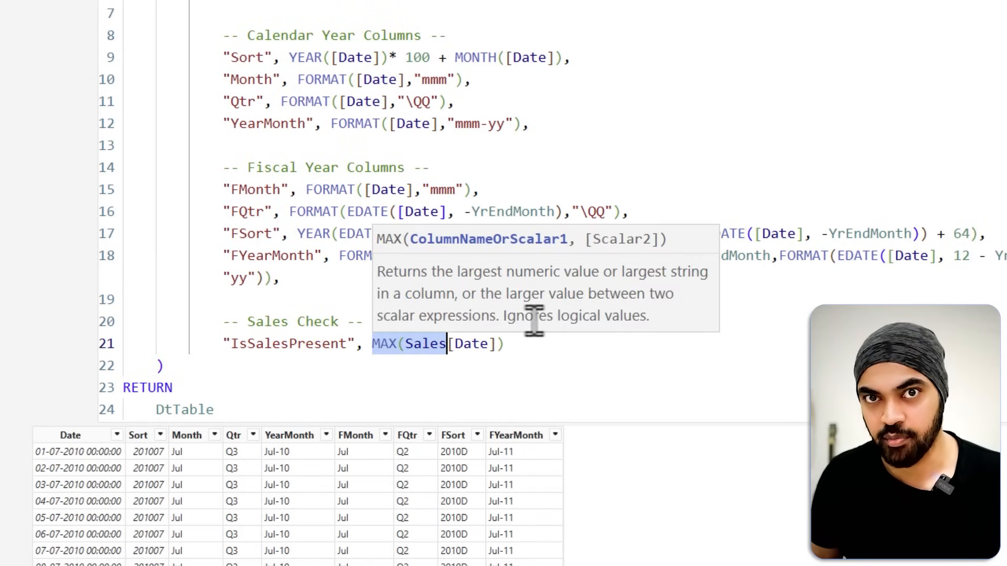
Wrap MAX(Sales[Date]) in EOMONTH with a month offset of 0.
key(Left)
key(ctrl+shift+Right)
key(ctrl+shift+Right)
key(ctrl+shift+Right)
key(ctrl+shift+Right)
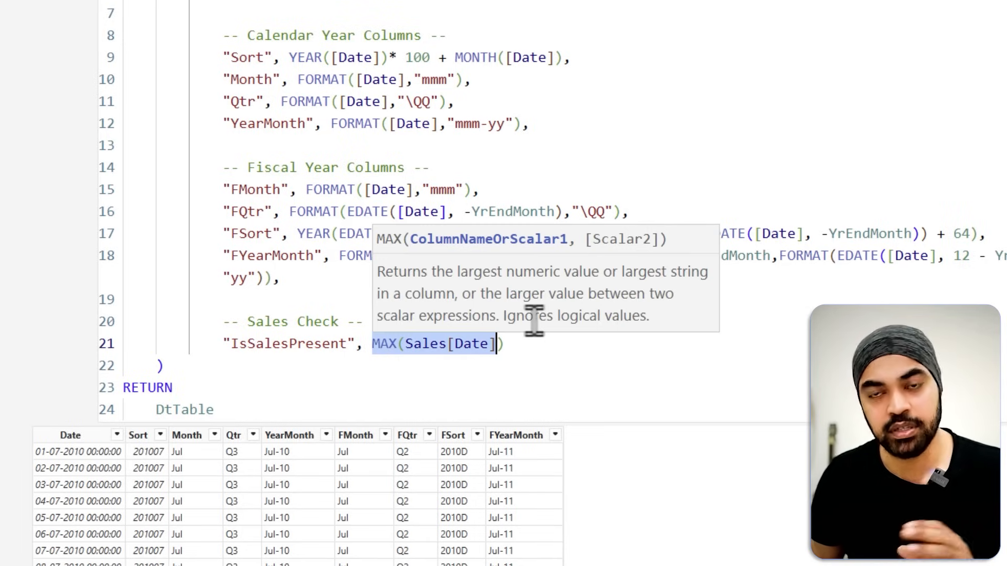
key(Left)
text(eo)
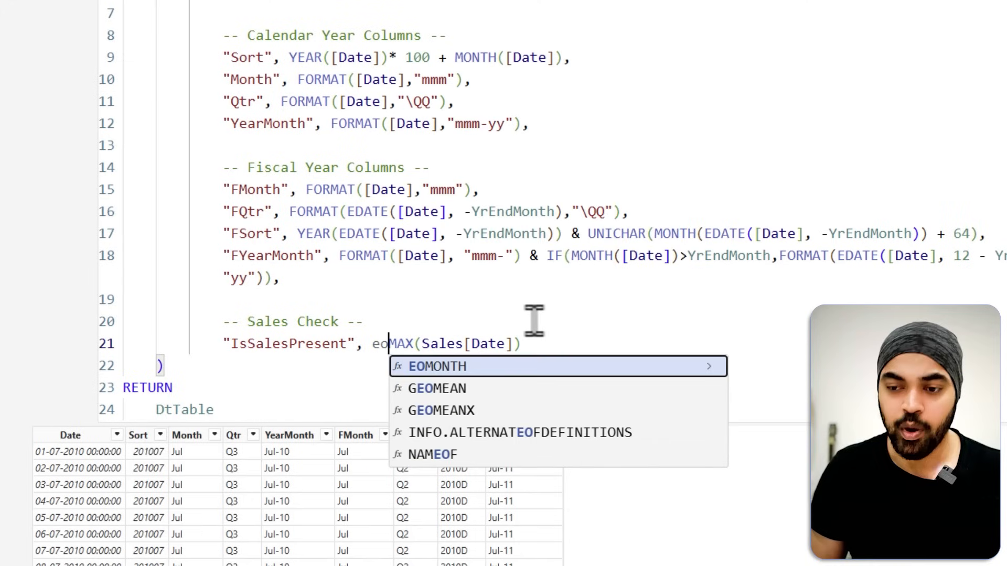
key(Tab)
key(End)
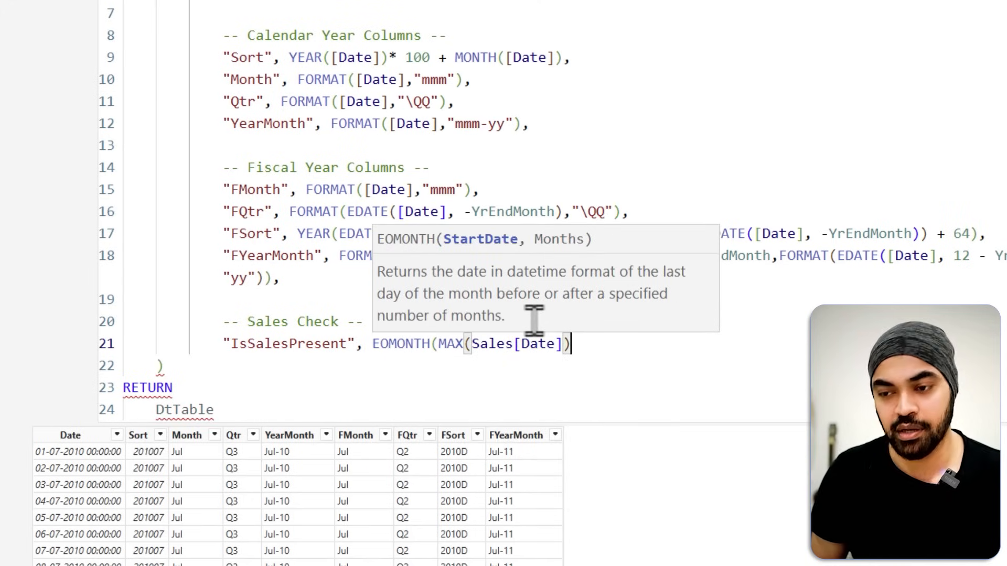
text(,0))
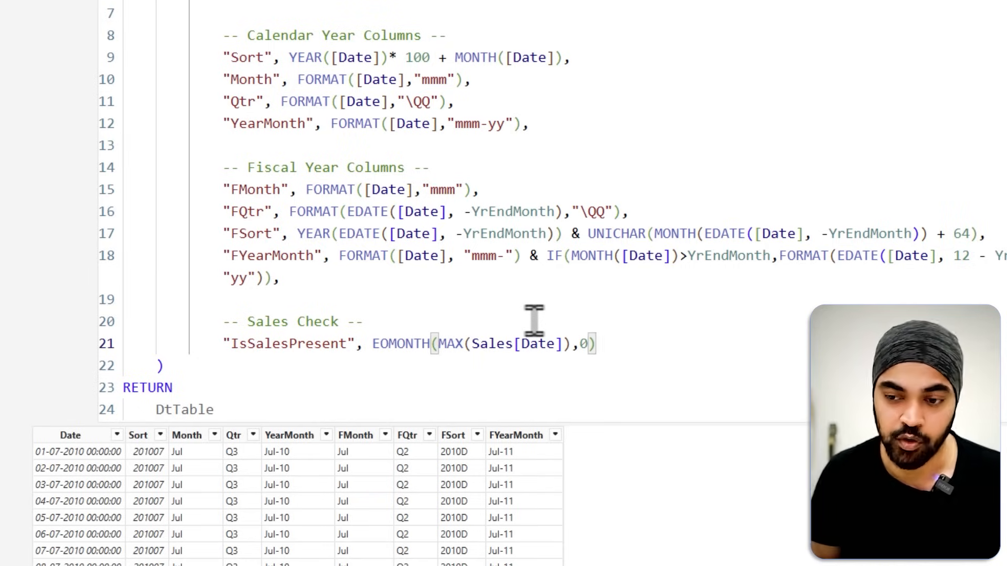
Insert the [Date] column reference in front of EOMONTH in the IsSalesPresent expression.
key(ctrl+Left)
key(ctrl+Left)
key(ctrl+Left)
key(ctrl+Left)
key(ctrl+Left)
key(ctrl+Left)
key(ctrl+Left)
key(ctrl+Left)
key(ctrl+Left)
key(ctrl+Left)
text(calend)
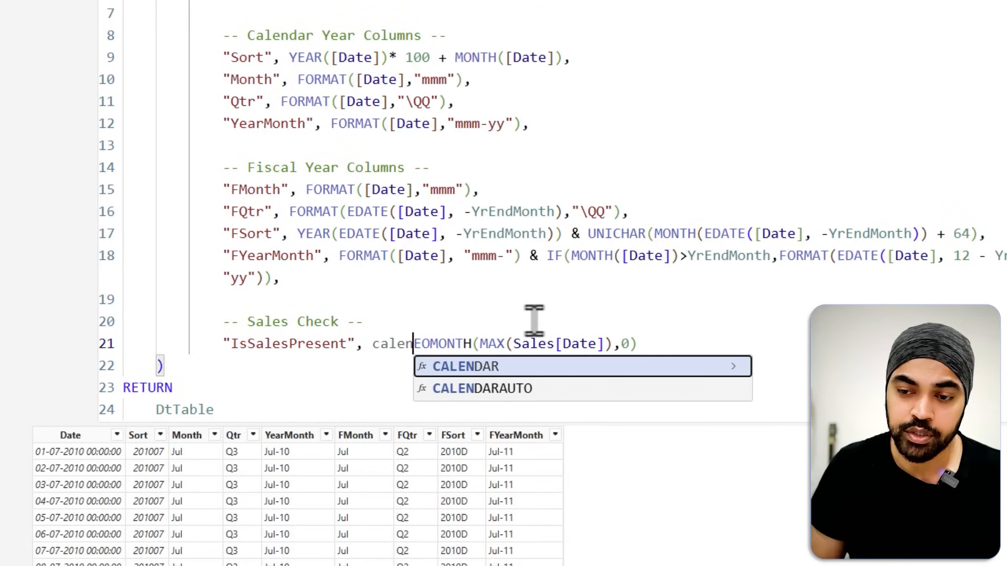
key(ctrl+BackSpace)
text([da)
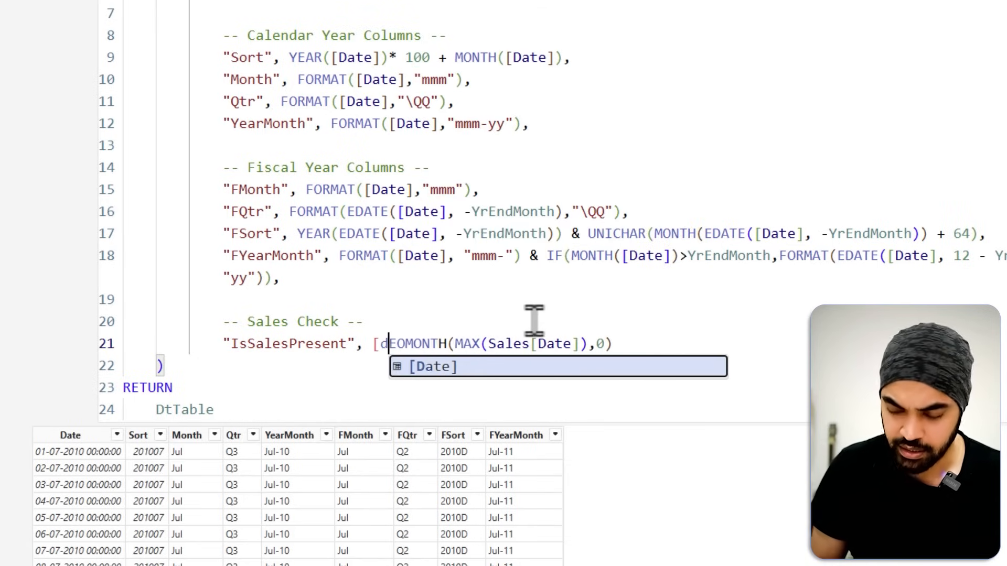
key(Tab)
Compare [Date] with the EOMONTH expression using <= and commit the Calendar table formula.
key(ctrl+2)
mouse_move(80, 470)
mouse_down()
mouse_move(88, 467)
mouse_move(82, 489)
mouse_up()
drag(443, 357, 530, 355)
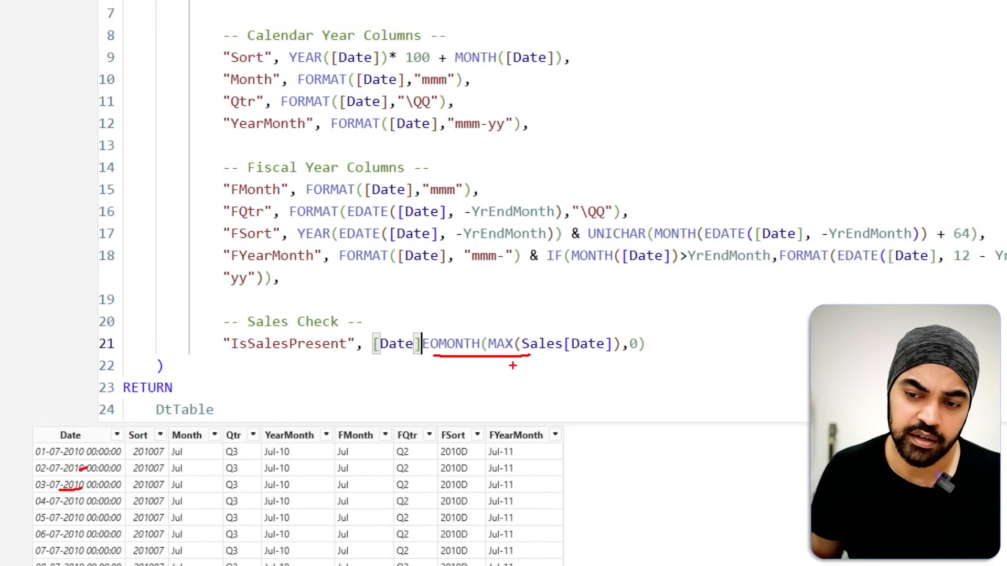
key(Escape)
text(<=)
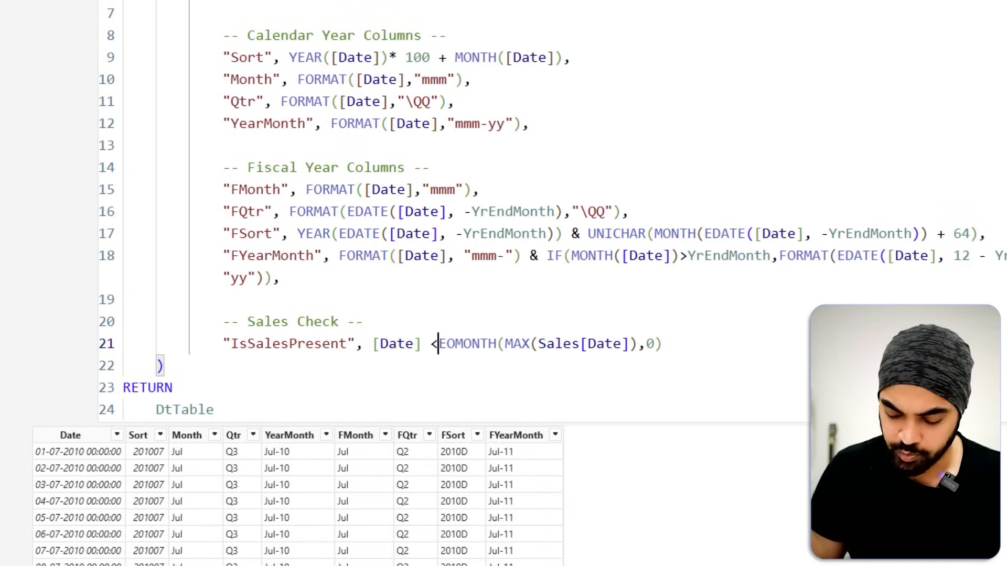
click(165, 365)
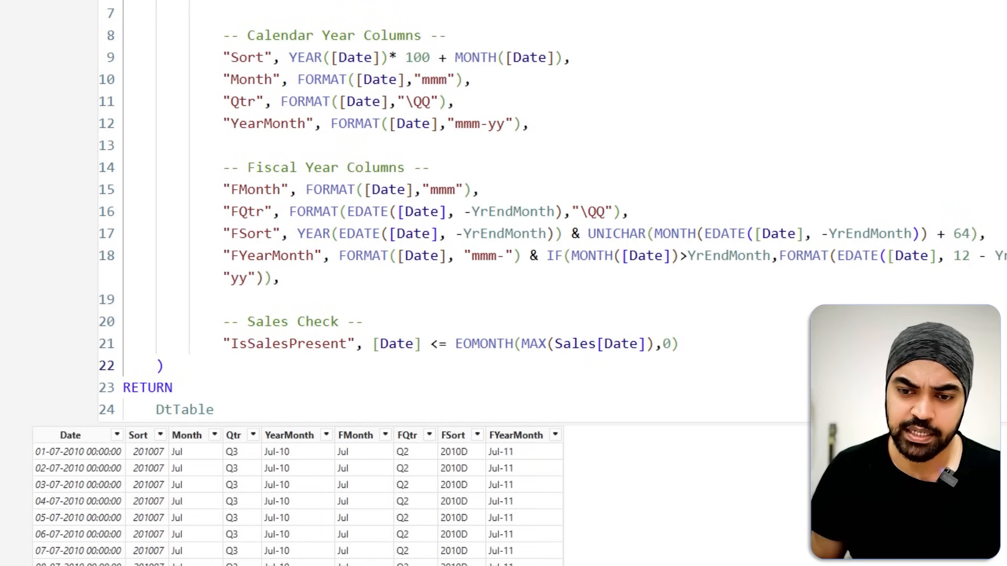
key(Return)
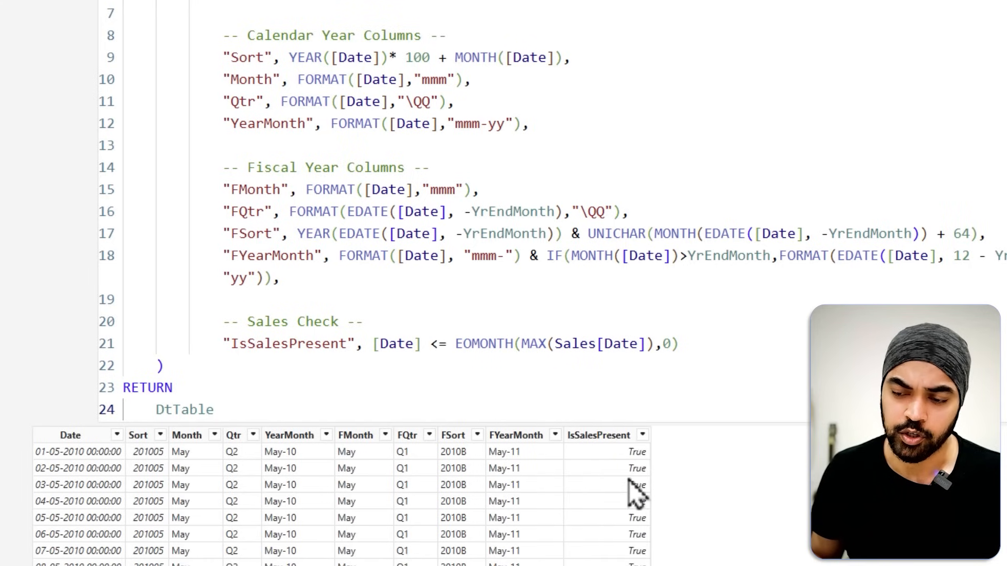
Check which distinct values the IsSalesPresent column of the Calendar table contains.
click(643, 435)
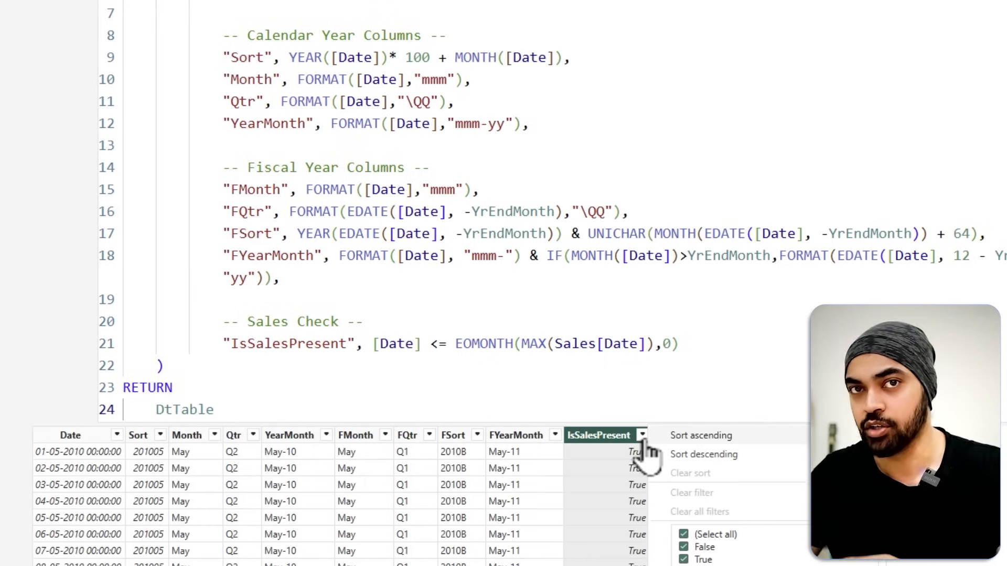
click(464, 189)
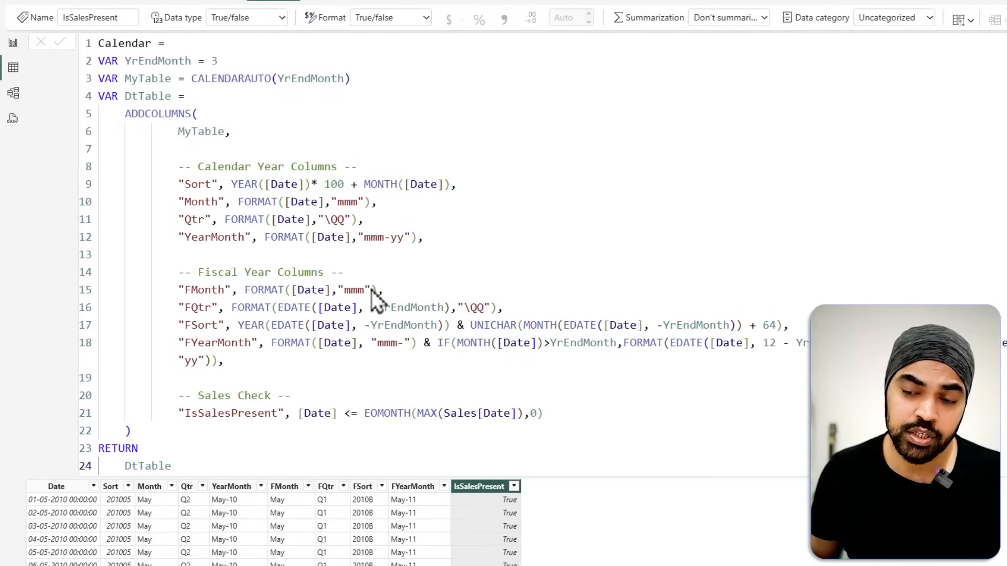
In the report's YTD Sales measure, open a CALCULATE around the FY TOTALYTD block and indent the nested lines.
click(13, 43)
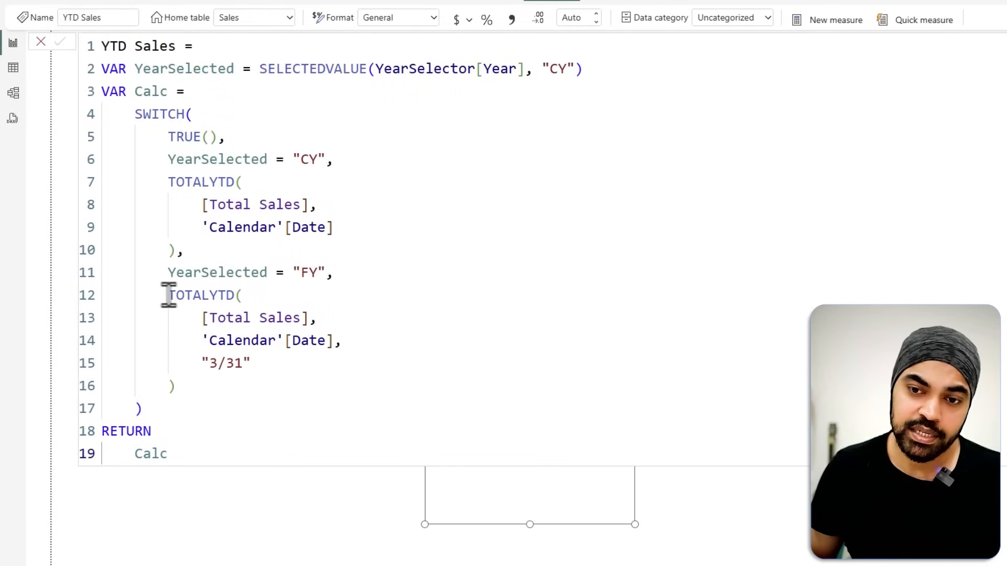
drag(168, 295, 185, 385)
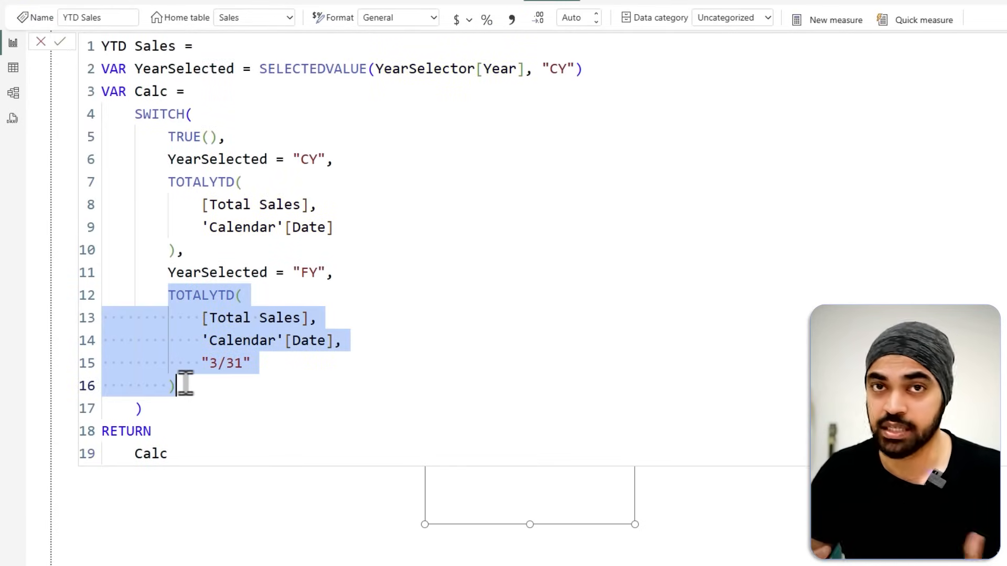
click(333, 301)
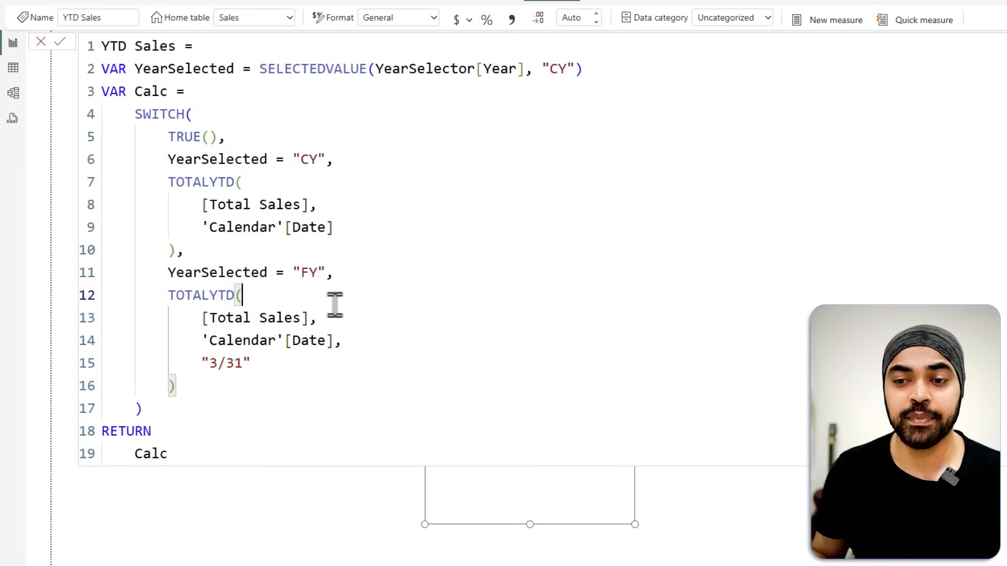
click(169, 296)
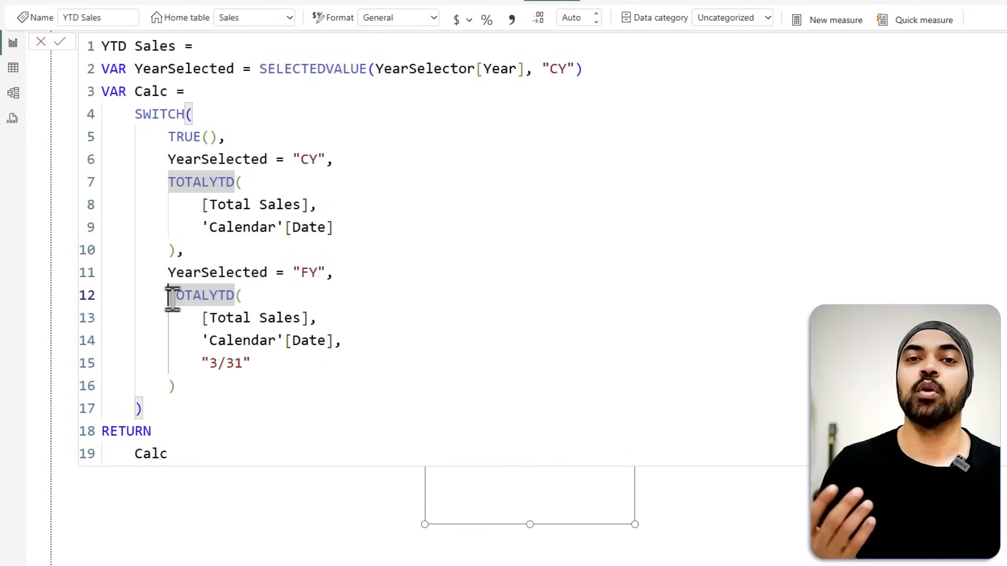
text(CA)
key(Tab)
key(Return)
key(Down)
key(shift+Down)
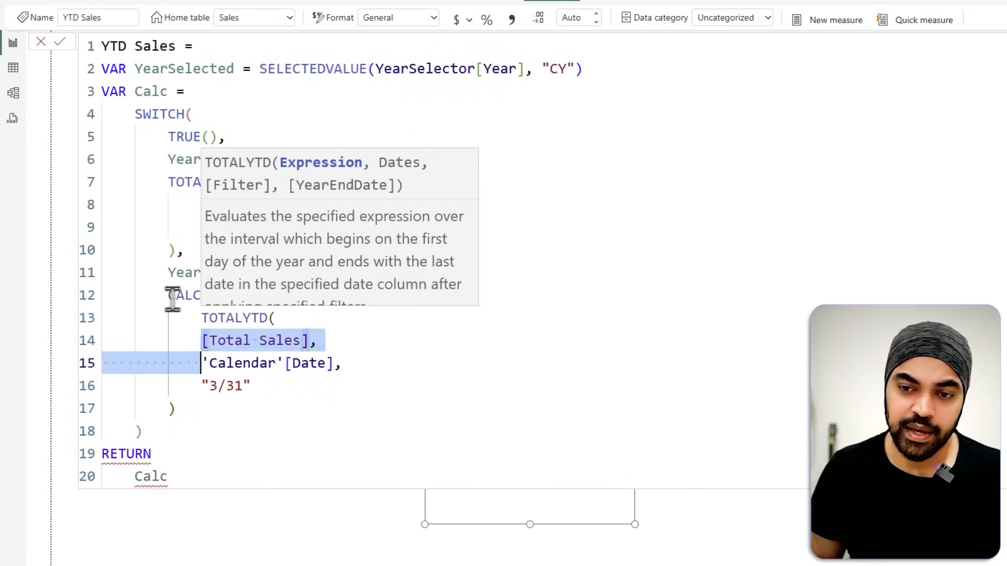
key(shift+Down)
key(shift+Down)
key(Tab)
Filter the FY branch's CALCULATE by 'Calendar'[IsSalesPresent] and close its parenthesis.
key(End)
text(,)
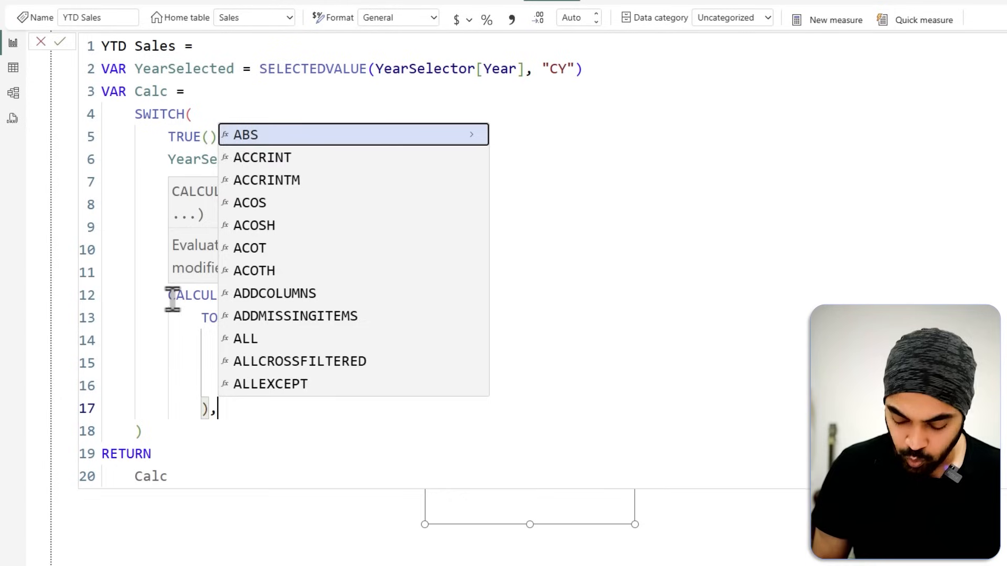
key(shift+Return)
text(issa)
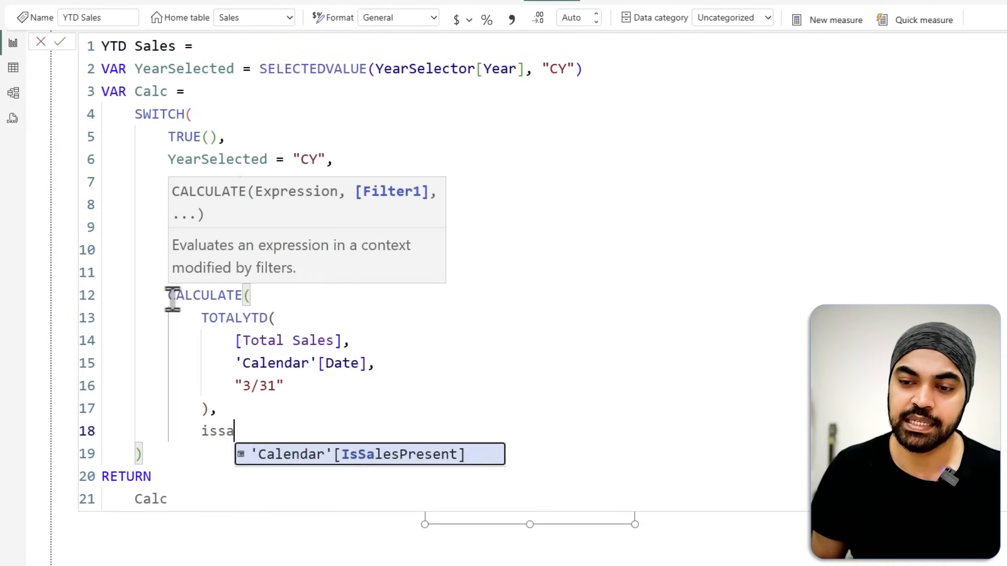
key(Tab)
key(shift+Return)
text())
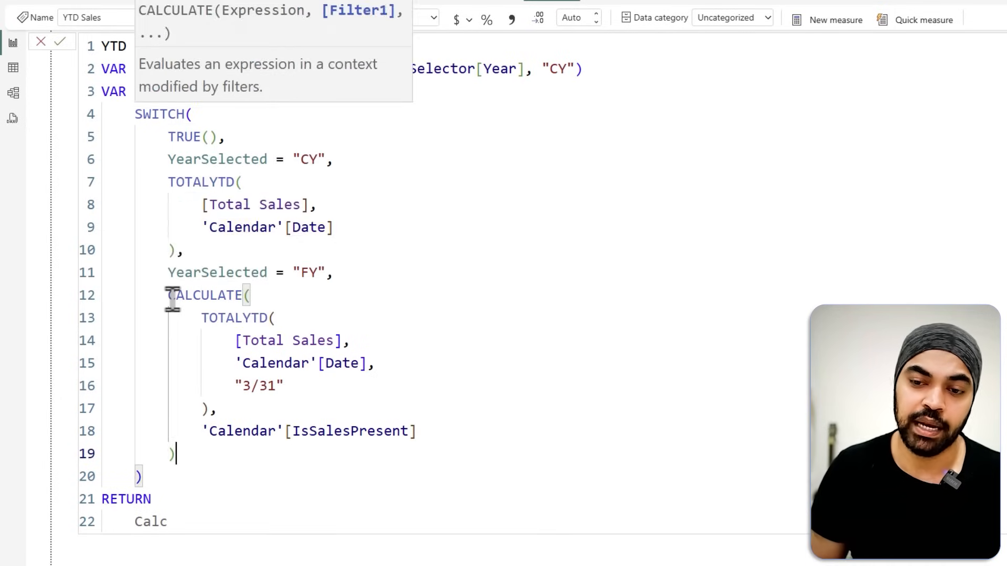
Commit the YTD Sales measure and check the matrix with the Year slicer on FY and on CY.
key(Return)
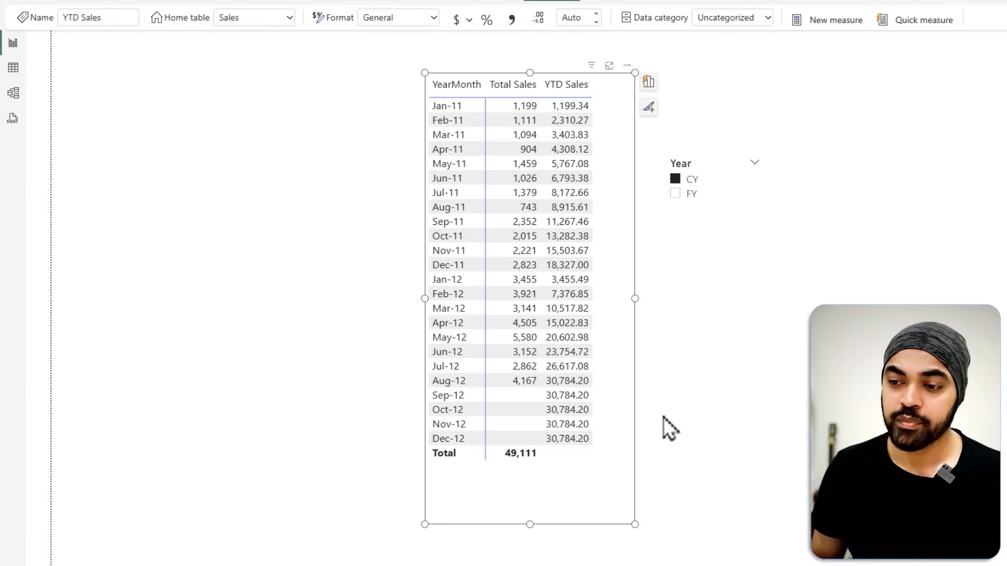
click(681, 195)
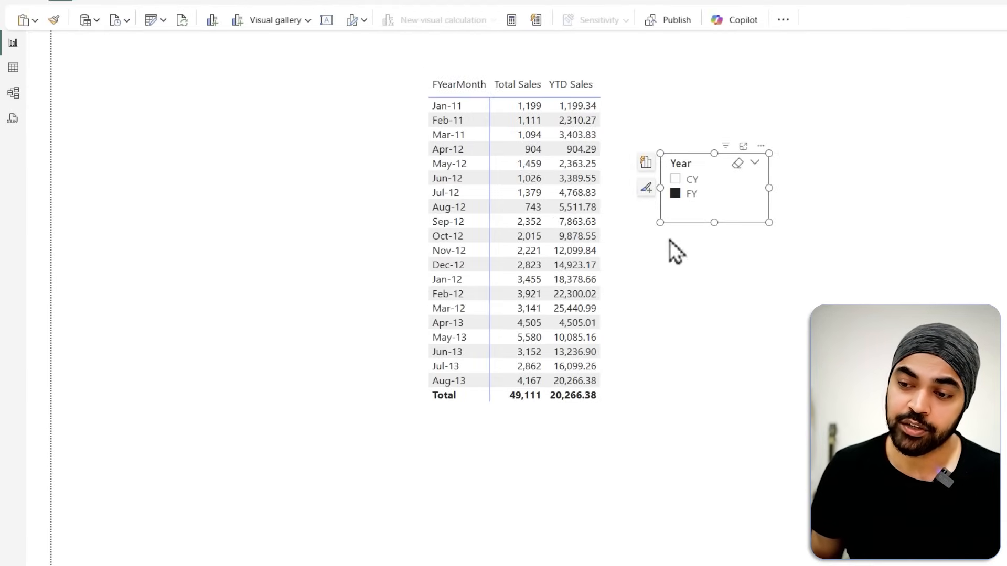
click(690, 180)
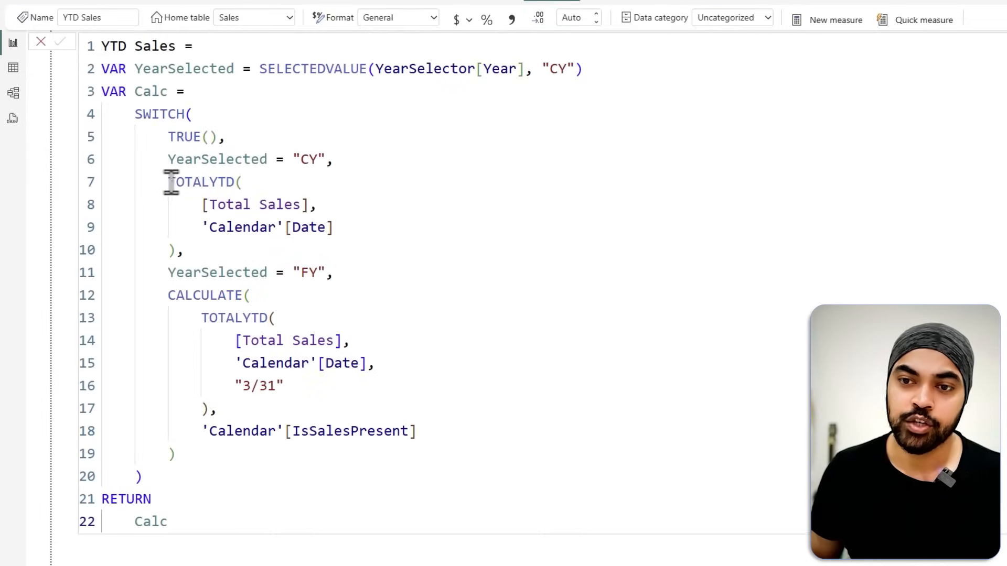
Open a CALCULATE around the CY branch's TOTALYTD block in the YTD Sales measure and indent the nested lines.
click(169, 182)
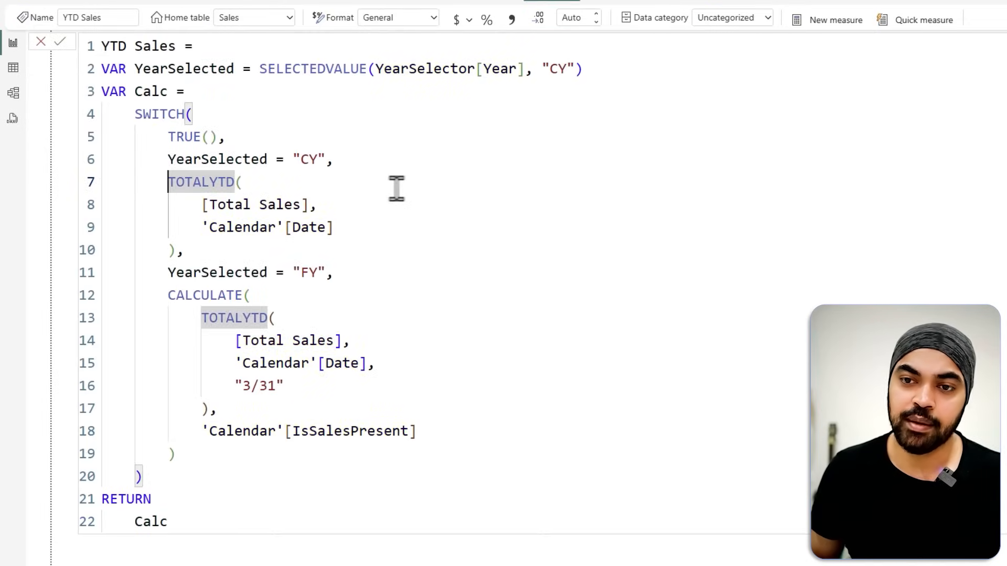
text(cal)
key(Tab)
key(Return)
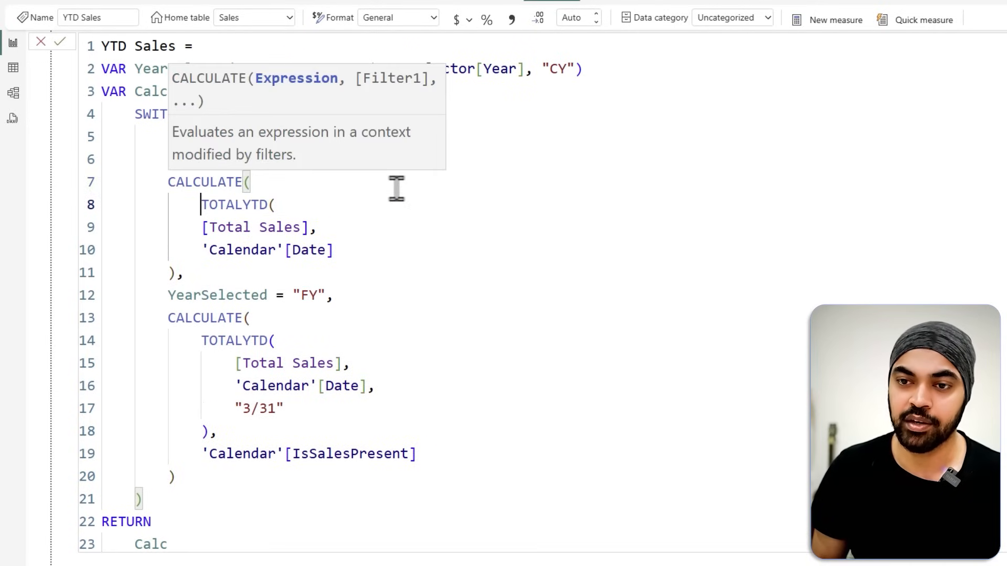
key(Down)
key(shift+Down)
key(shift+Down)
key(shift+End)
key(Tab)
key(End)
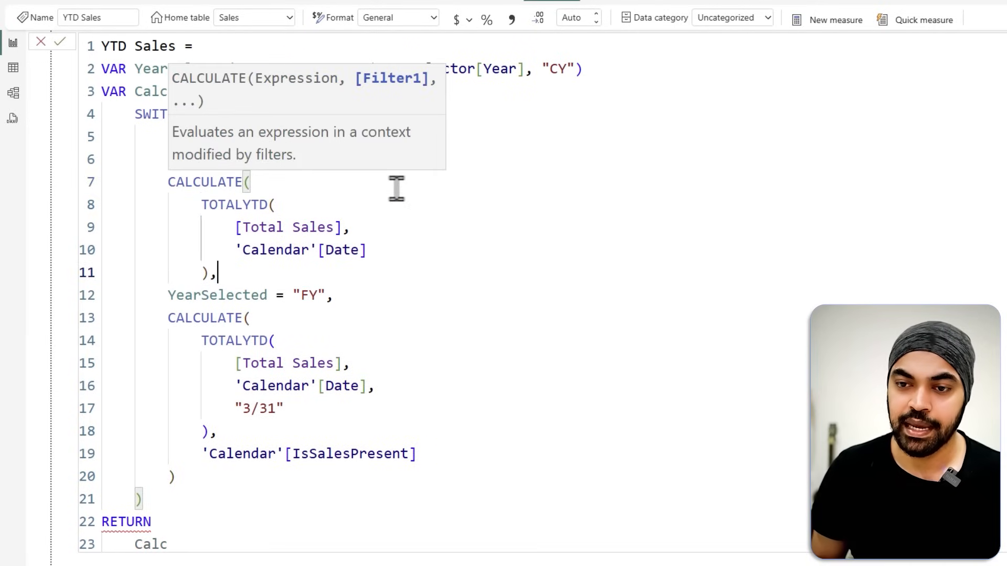
Filter the CY branch's CALCULATE by 'Calendar'[IsSalesPresent] and close its parenthesis before the FY condition.
key(Return)
text(issa)
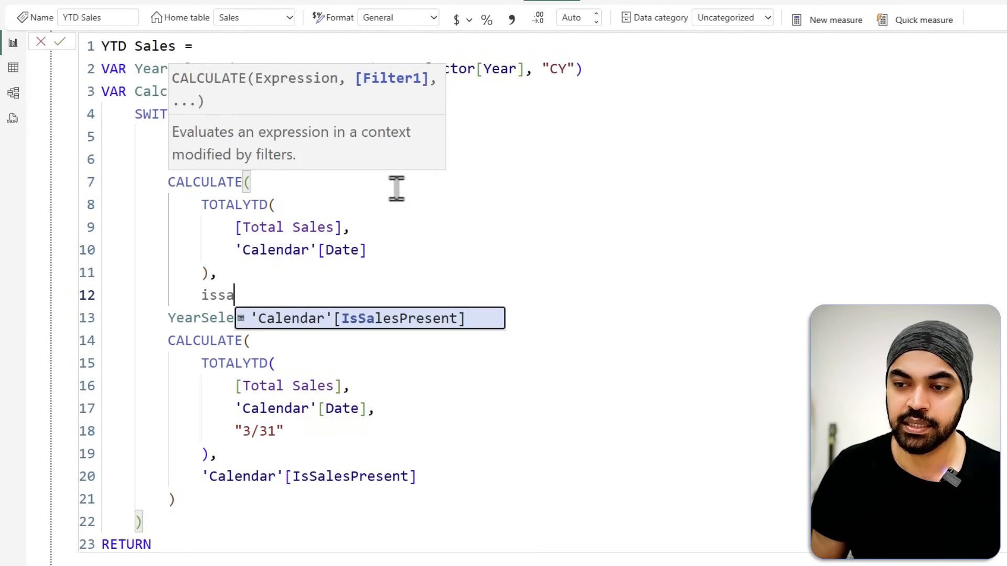
key(Tab)
key(Return)
text())
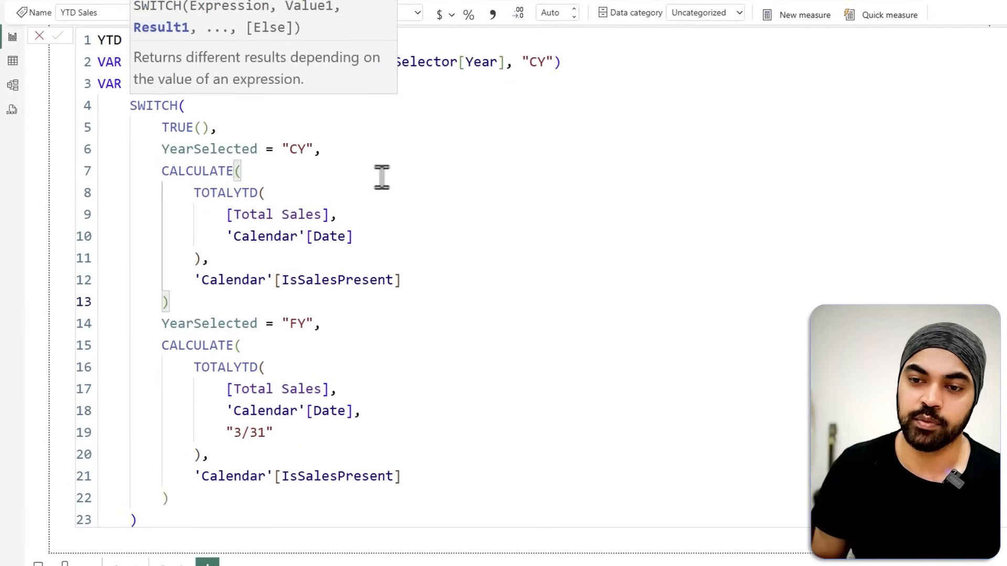
key(Return)
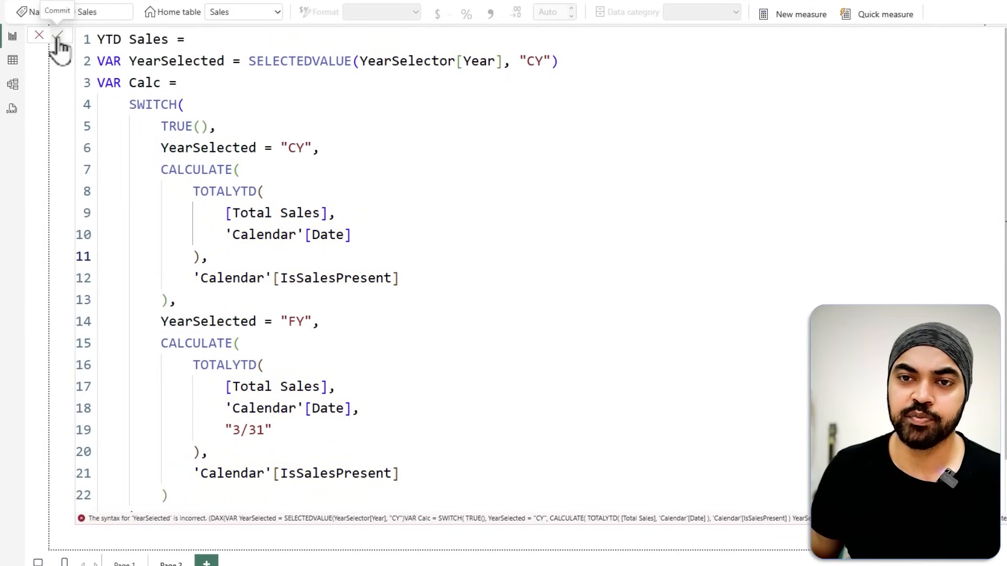
Commit the completed YTD Sales measure and compare the matrix with the Year slicer on FY and CY.
click(58, 36)
click(374, 135)
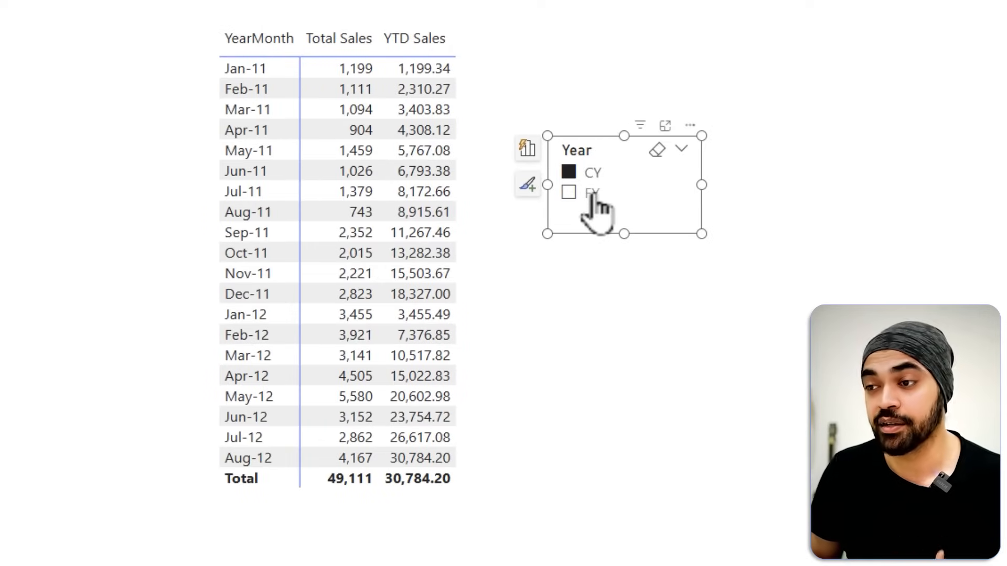
click(595, 192)
click(593, 177)
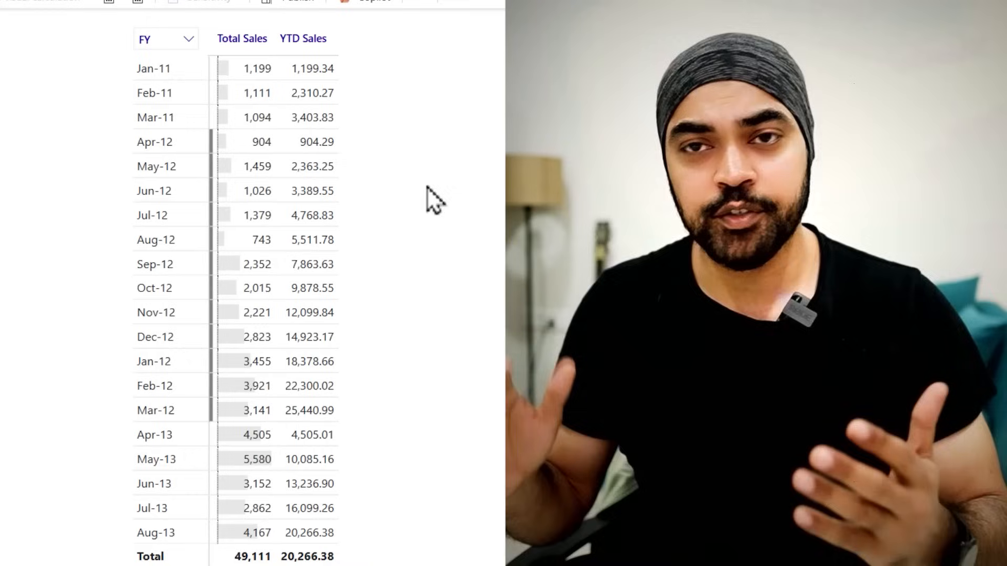
click(373, 67)
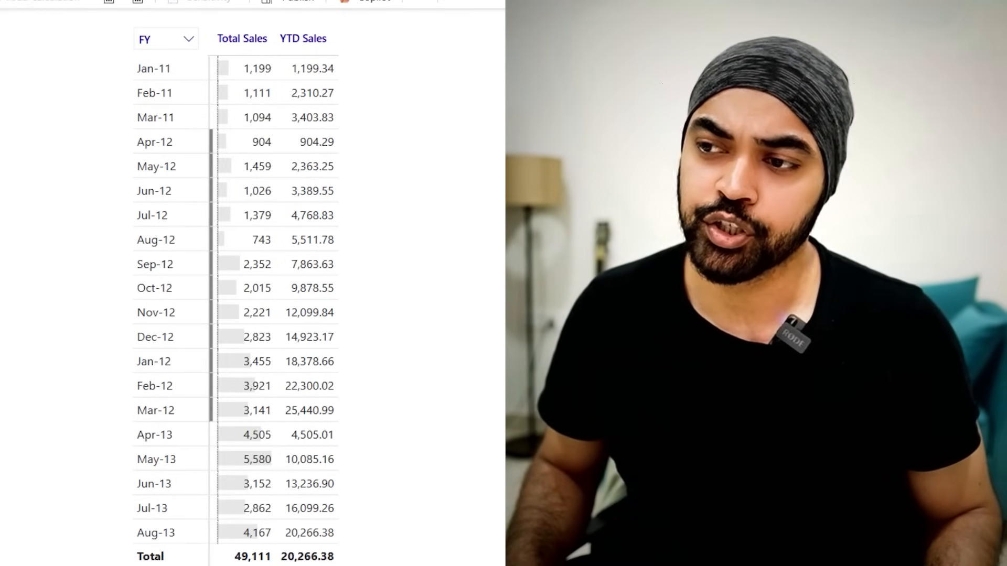
drag(348, 59, 348, 80)
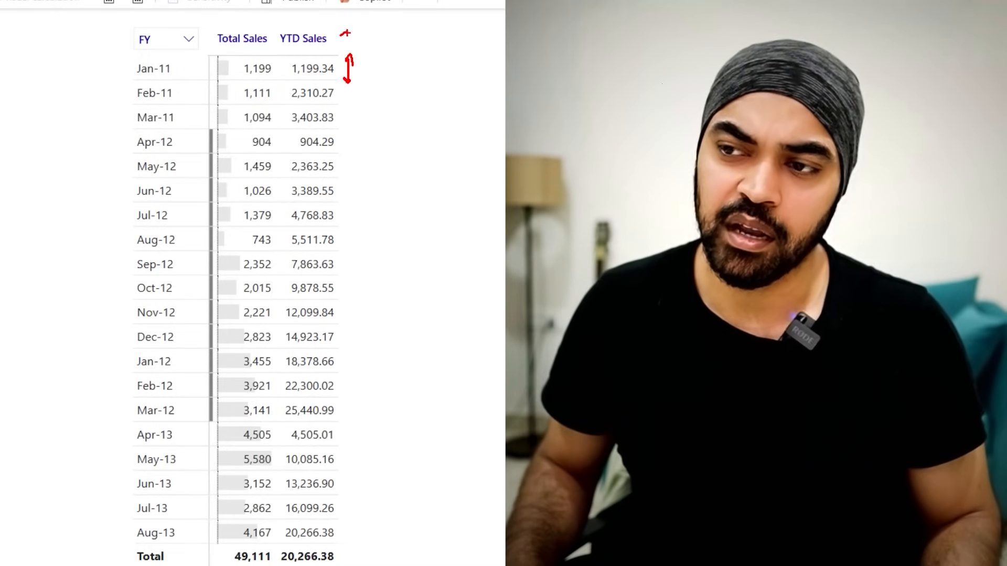
drag(425, 75, 499, 169)
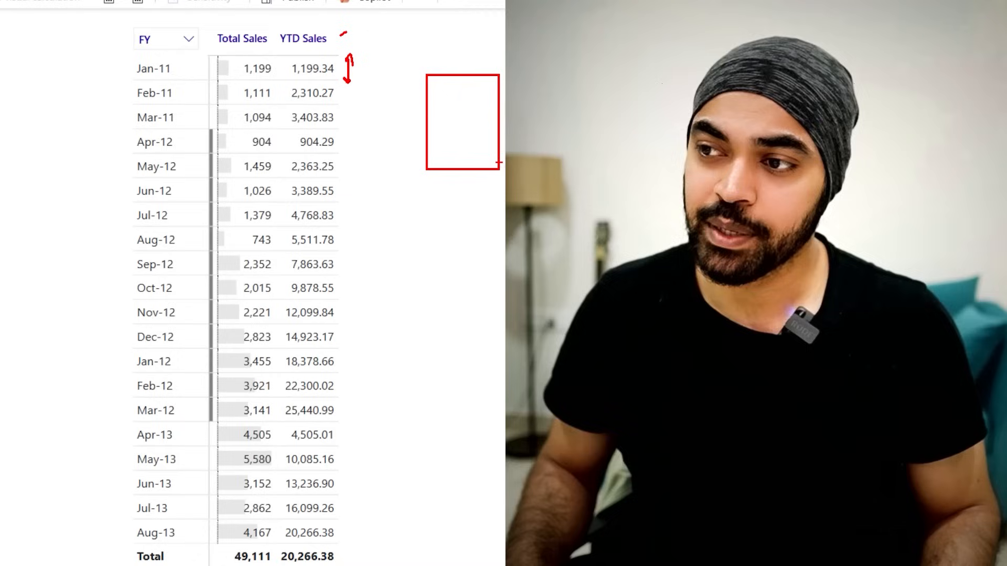
mouse_move(463, 73)
mouse_down()
mouse_move(304, 3)
mouse_move(178, 24)
mouse_up()
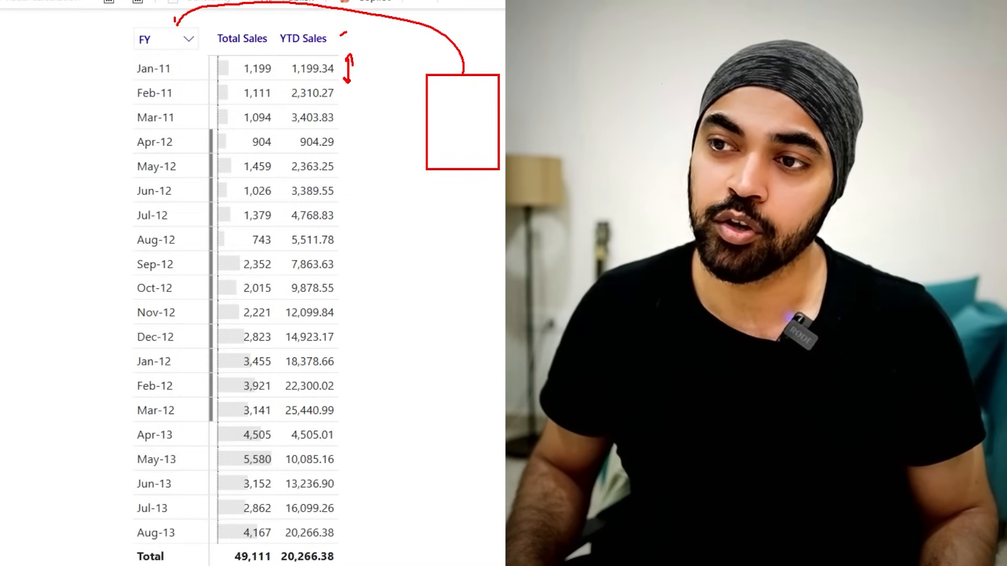
key(Escape)
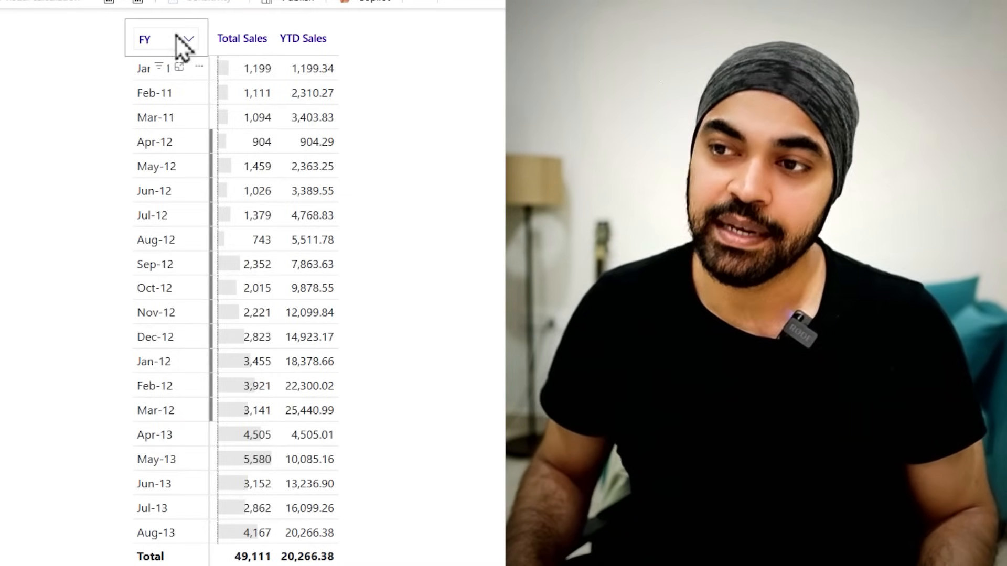
Switch the formatted matrix's dropdown slicer to CY and back to FY to compare its rows and YTD Sales.
click(178, 45)
click(172, 68)
click(169, 49)
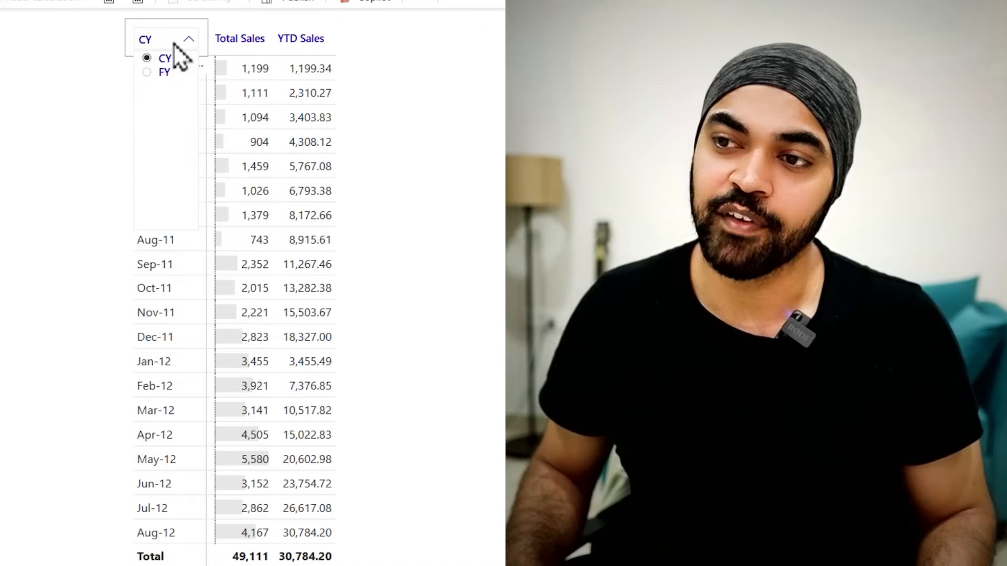
click(172, 67)
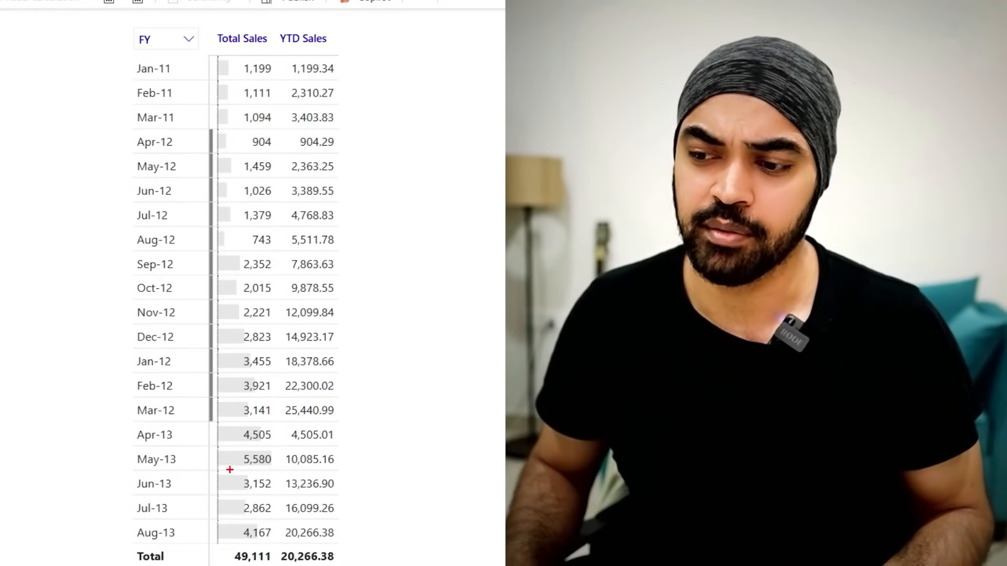
drag(225, 245, 247, 238)
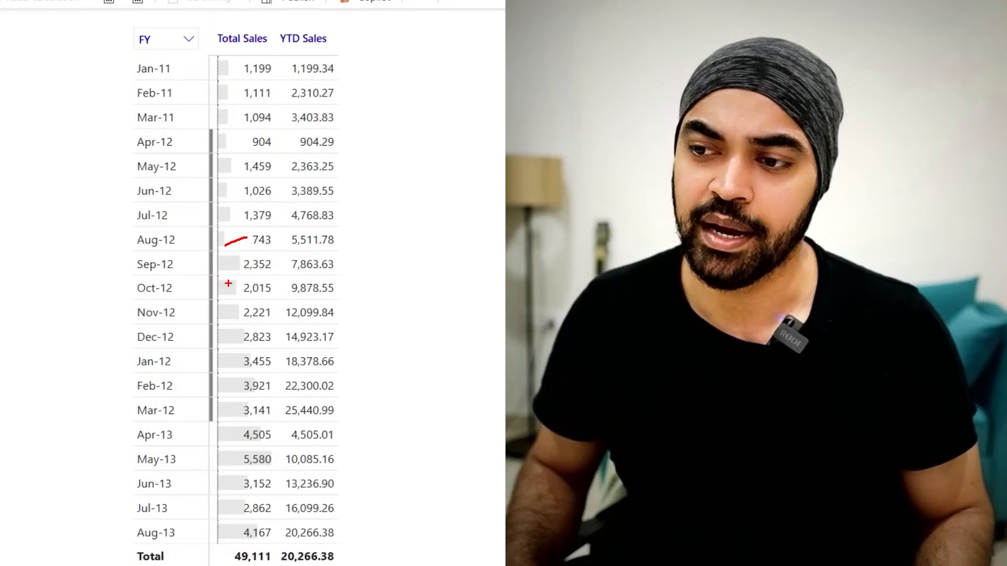
drag(231, 283, 240, 275)
key(Escape)
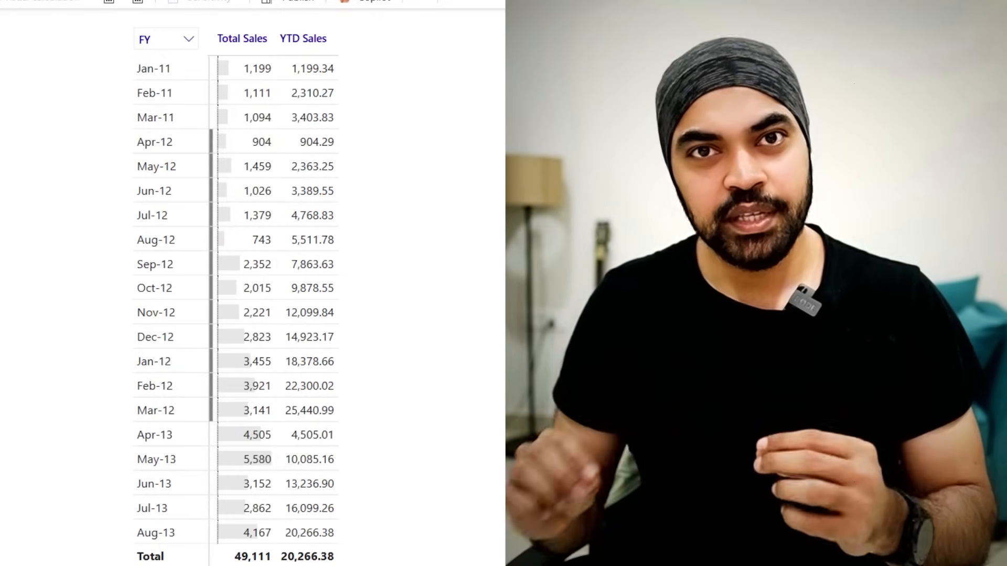
key(ctrl+2)
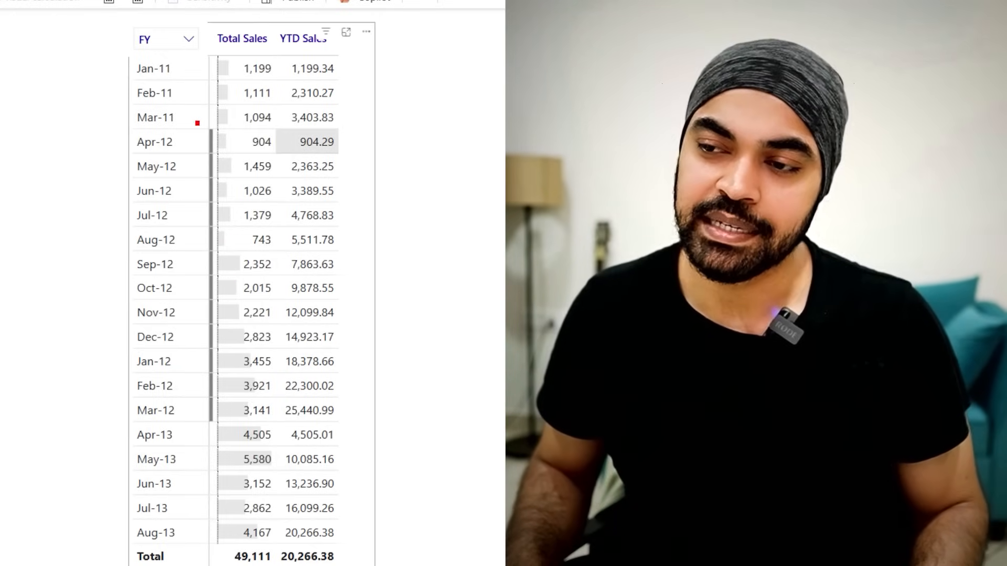
mouse_move(197, 123)
mouse_down()
mouse_move(218, 274)
mouse_move(223, 422)
mouse_up()
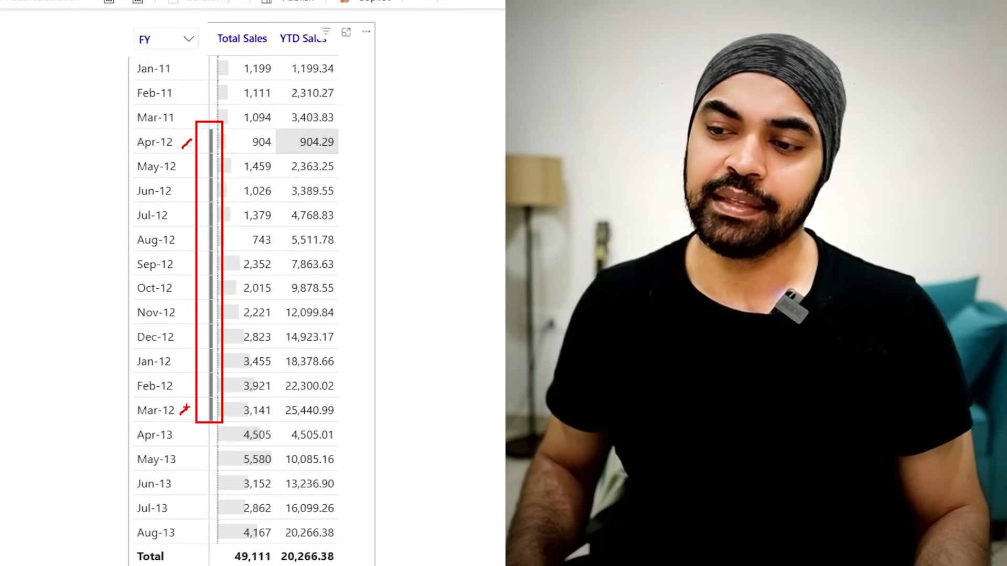
key(Escape)
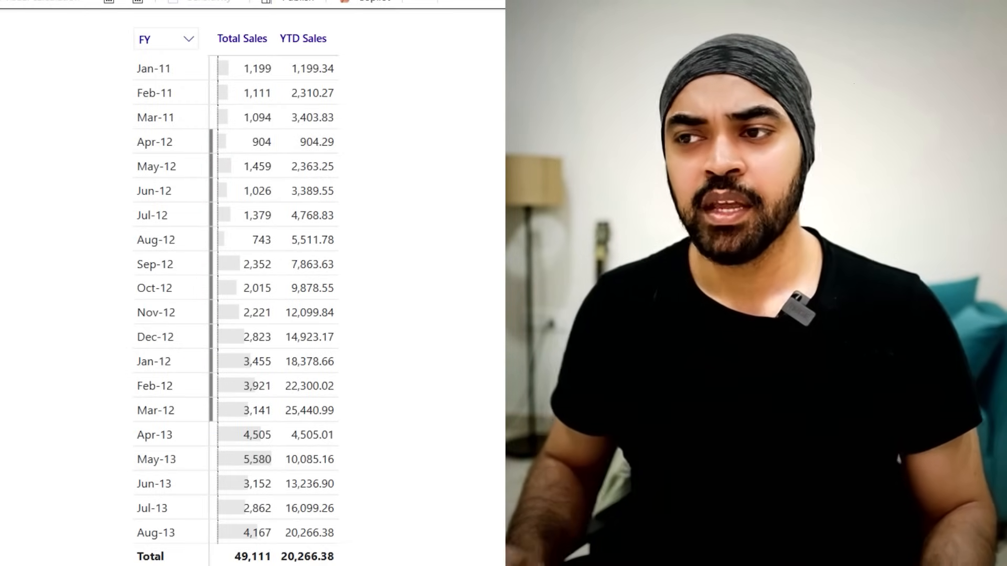